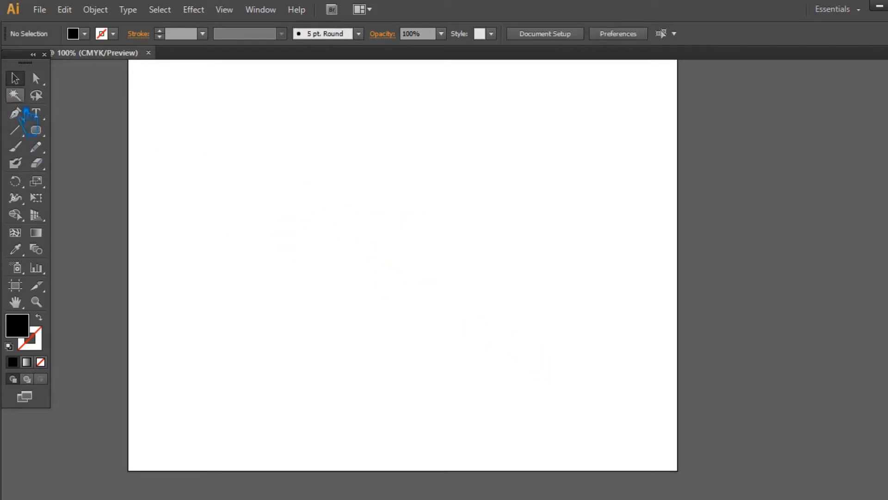
Draw a black pill-shaped rounded rectangle and a tall rectangle covering its left half.
drag(259, 211, 435, 280)
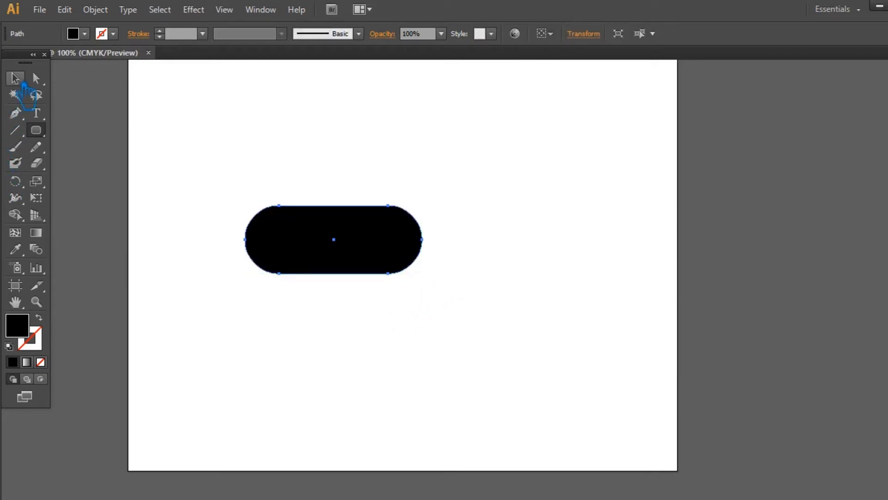
drag(36, 130, 64, 129)
drag(176, 123, 343, 330)
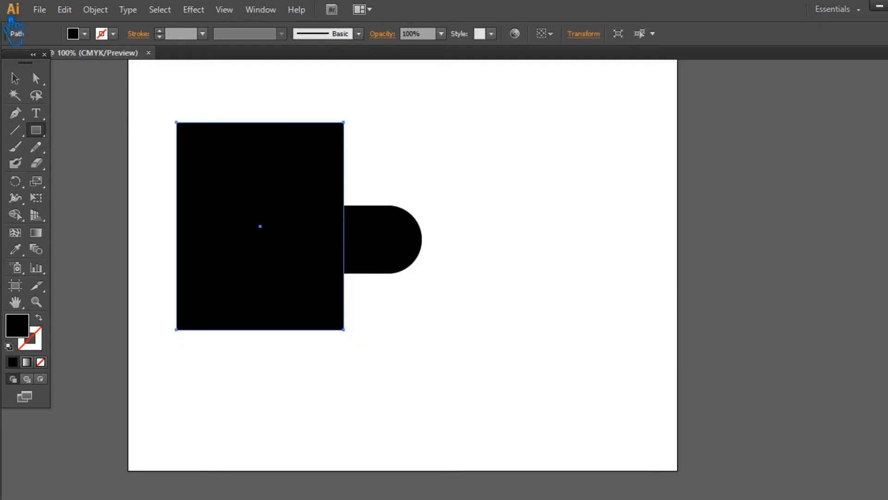
Subtract the tall rectangle from the pill shape with Pathfinder Minus Front.
click(18, 80)
shift+click(376, 254)
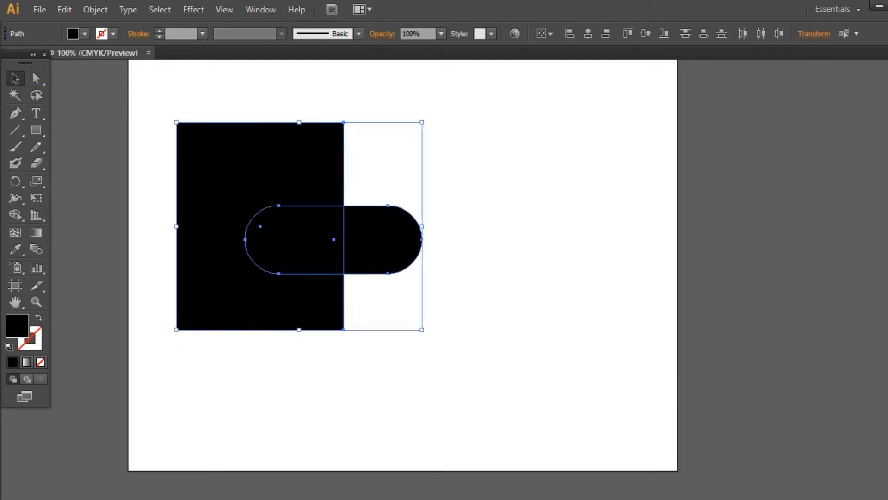
key(ctrl+shift+F9)
click(794, 372)
Enlarge the remaining half-pill shape proportionally and deselect it.
drag(435, 278, 464, 318)
click(509, 312)
click(416, 273)
click(595, 265)
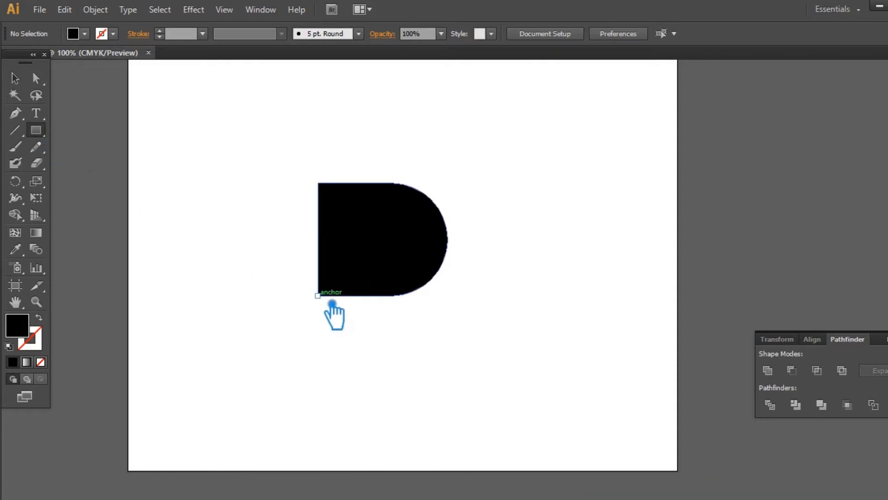
Swap the half-pill's fill and stroke, then set its stroke weight to 42 pt.
drag(331, 303, 372, 418)
key(ctrl+z)
click(15, 77)
click(412, 234)
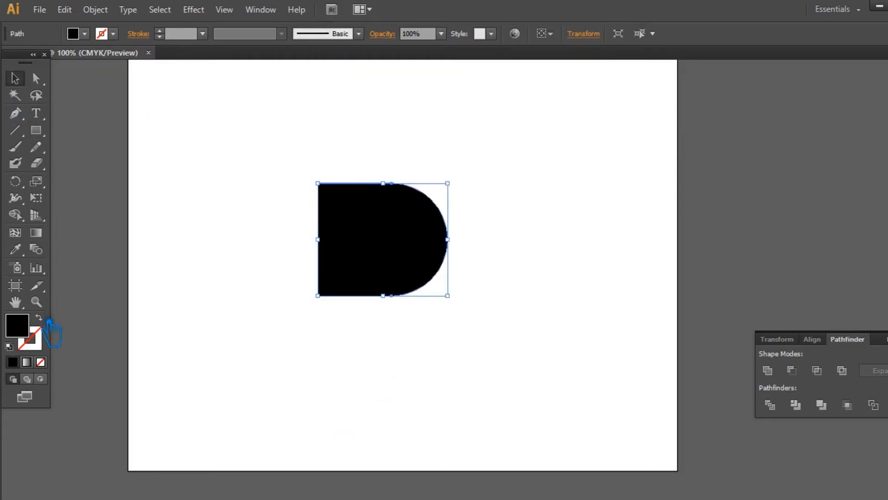
key(shift+x)
key(shift+x)
key(shift+x)
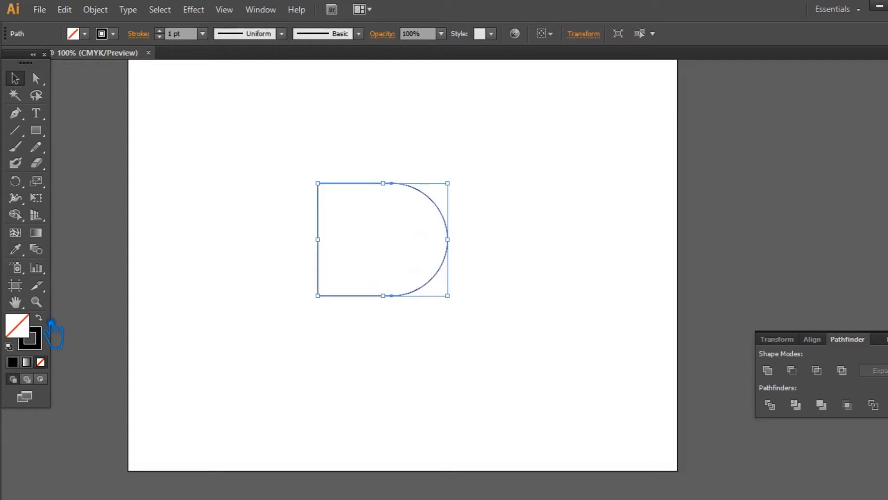
click(160, 31)
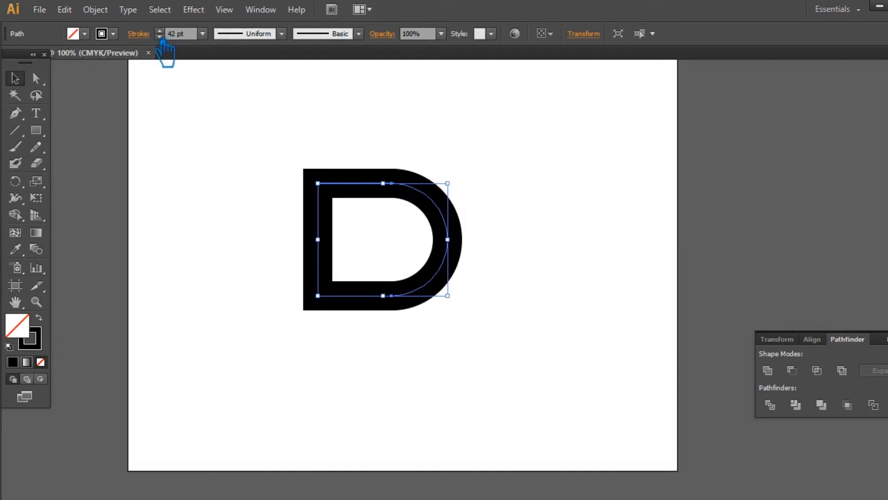
Open the D outline by adding an anchor point midway on its straight left edge and deleting it.
key(p)
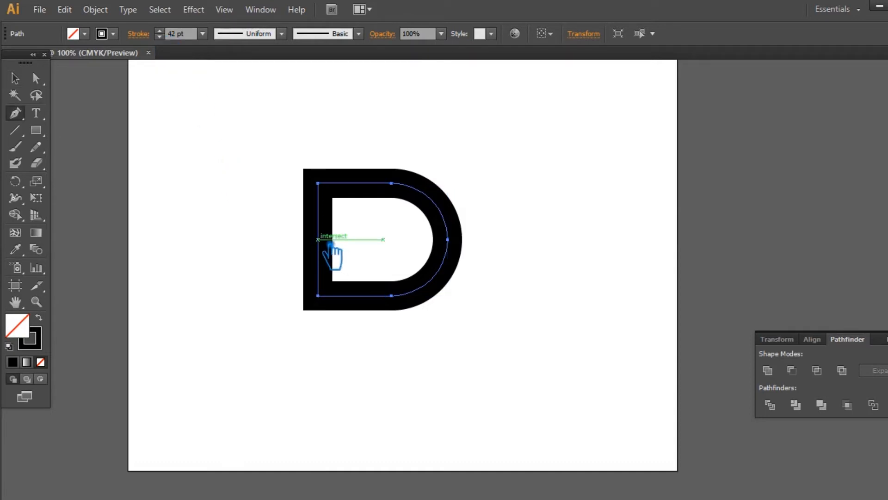
click(318, 239)
key(Delete)
click(14, 79)
click(572, 196)
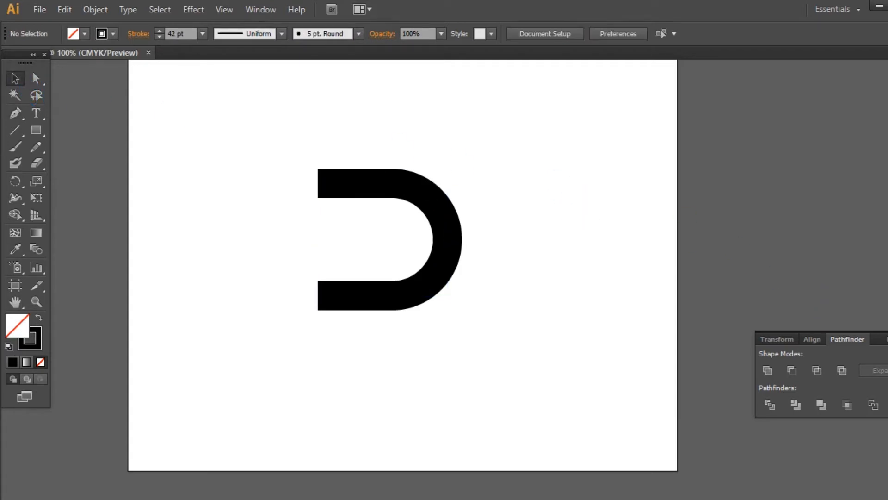
Draw a rectangle about 0.63 × 3.06 in down from the bowl's lower arm and shift its bottom edge right into a slanted leg.
click(887, 333)
click(464, 226)
click(495, 240)
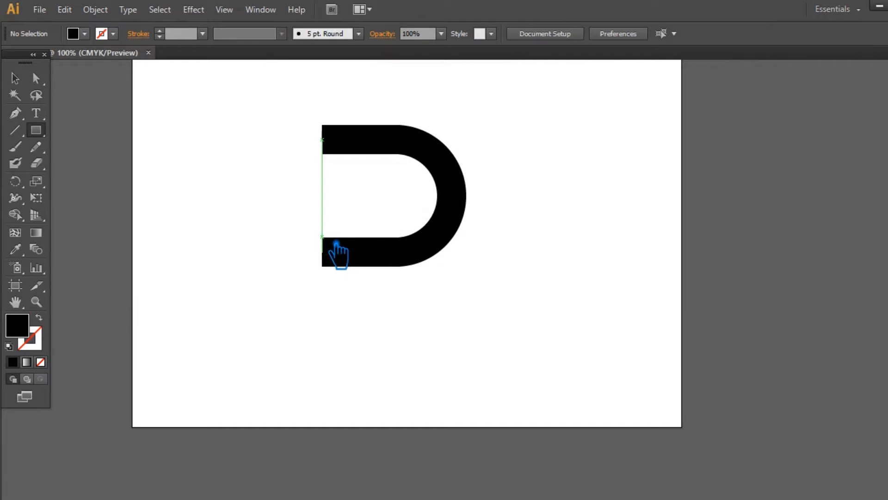
drag(337, 243, 365, 397)
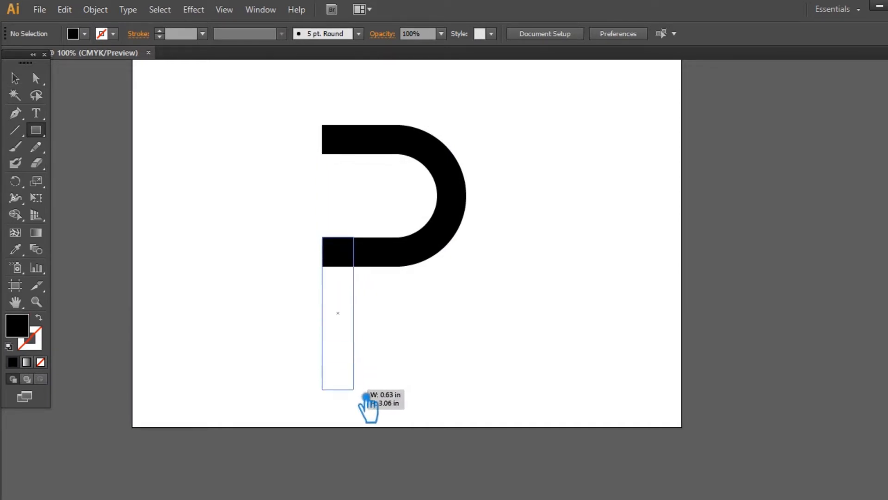
drag(365, 397, 366, 397)
key(a)
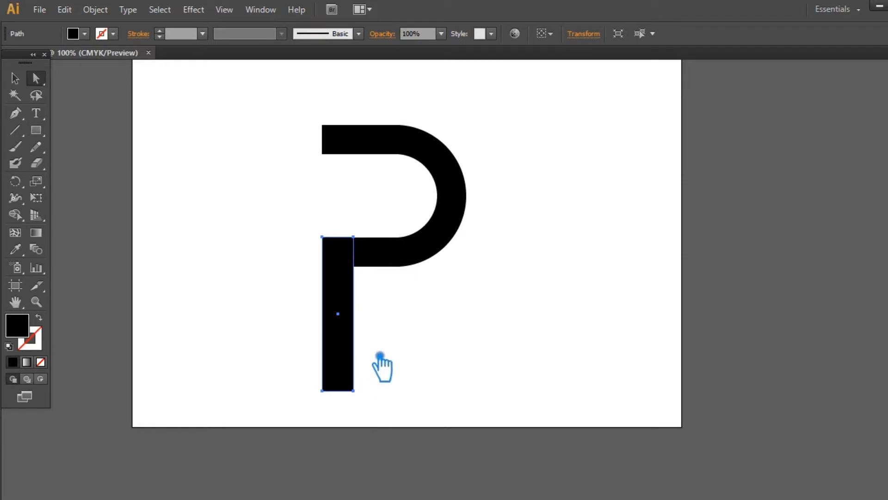
drag(377, 414, 486, 419)
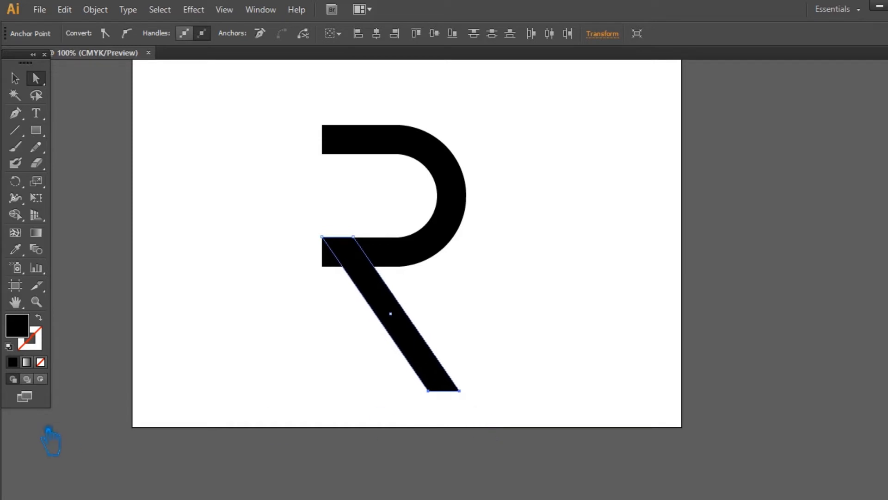
Show the rulers, place a vertical guide at the bowl's right edge, and nudge the leg's bottom edge right to the guide.
key(ctrl+r)
drag(6, 444, 480, 216)
key(Right)
key(Right)
key(Right)
key(Right)
key(Right)
key(Right)
key(Right)
key(Right)
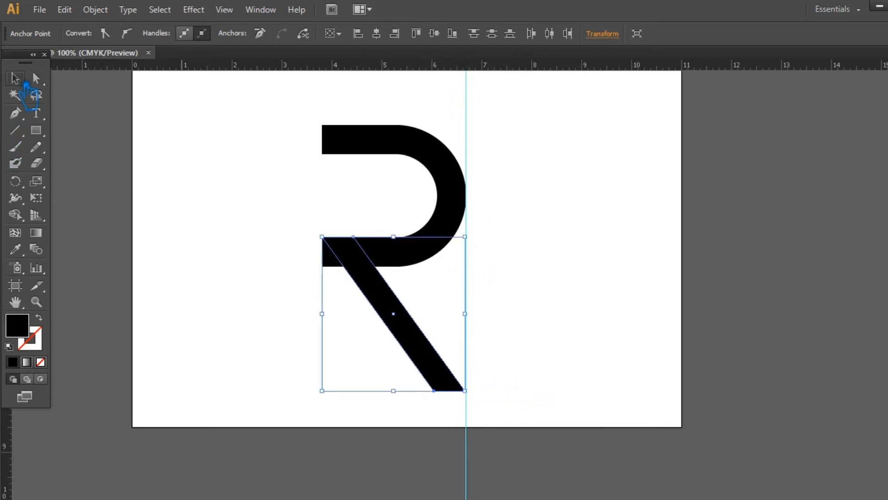
Widen the diagonal leg by nudging its two left anchor points to the left.
click(35, 78)
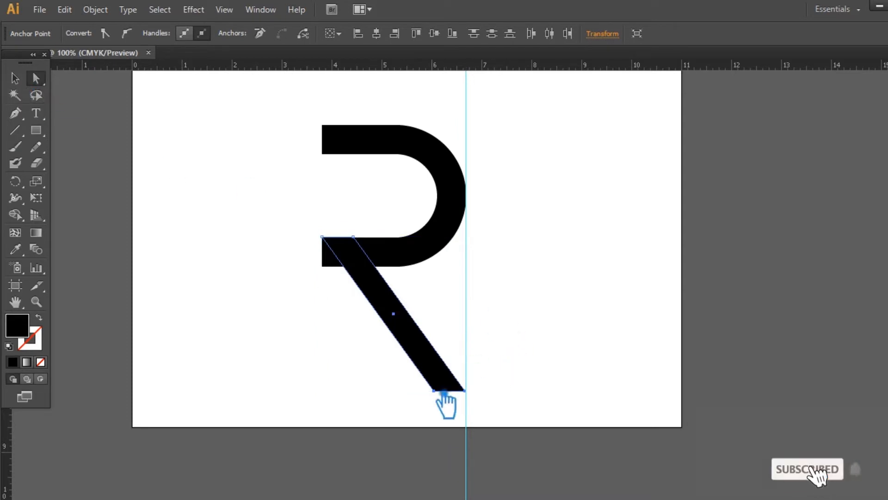
click(434, 390)
click(335, 253)
key(Left)
key(Left)
key(Left)
key(Left)
key(Left)
key(Left)
key(Left)
key(Left)
key(Left)
key(Left)
key(Left)
key(Left)
key(Left)
key(Left)
key(Left)
key(Left)
key(Left)
key(Left)
key(Left)
key(Left)
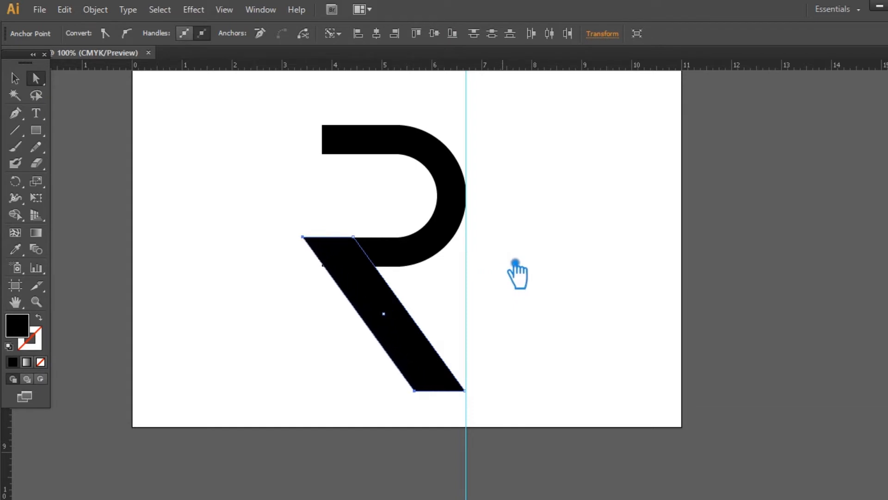
Narrow the diagonal leg by nudging its two right anchor points to the left.
click(354, 237)
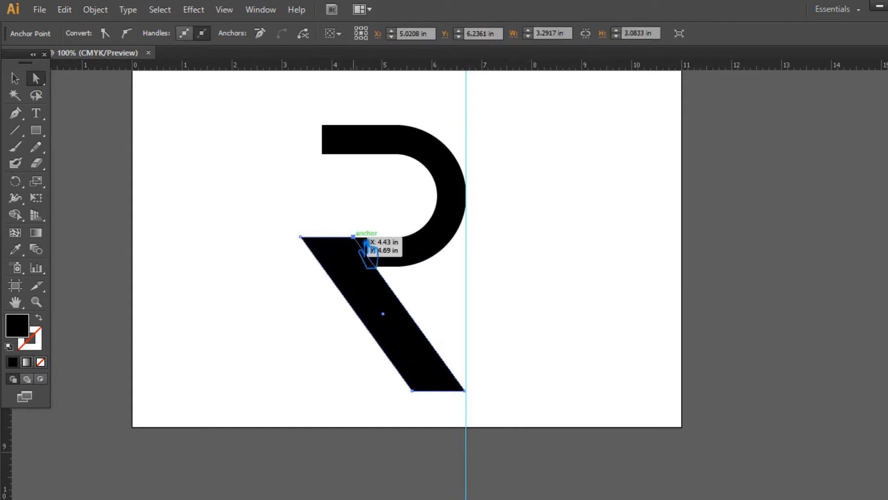
shift+click(470, 390)
key(Left)
key(Left)
key(Left)
key(Left)
key(Left)
key(Left)
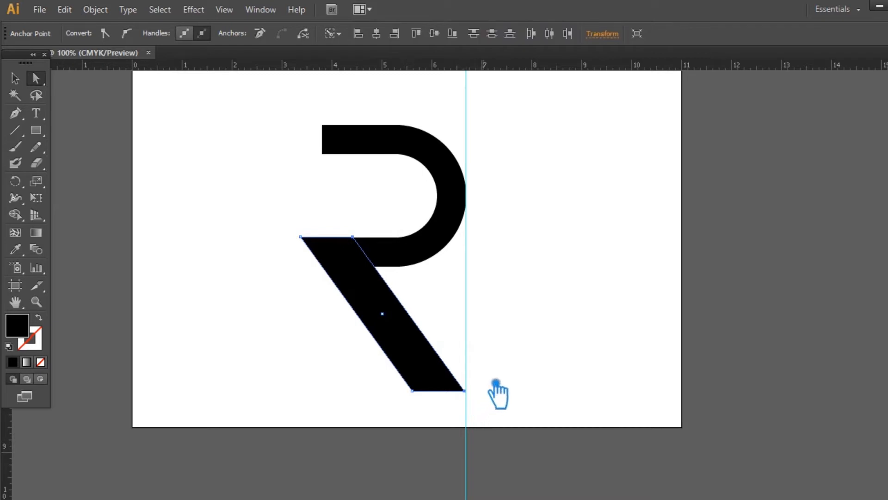
key(Left)
key(Left)
key(Left)
key(Left)
key(Left)
key(Left)
key(Left)
key(Left)
key(Left)
key(Left)
key(Left)
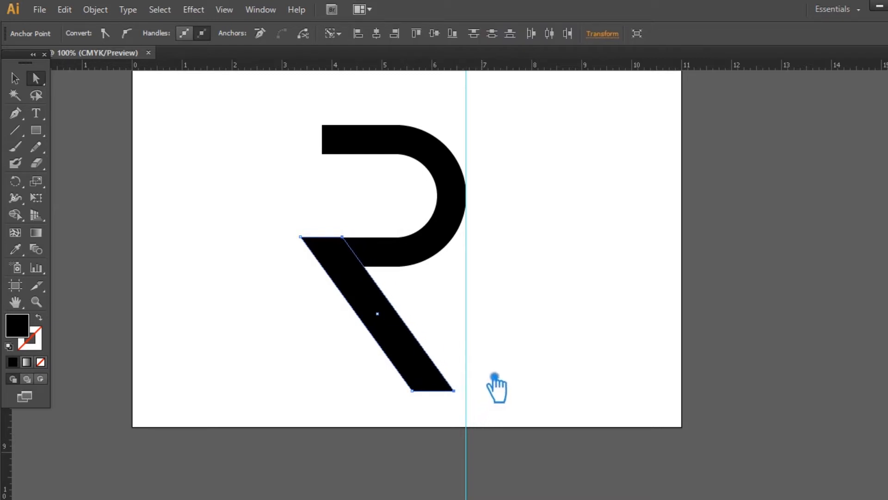
key(Left)
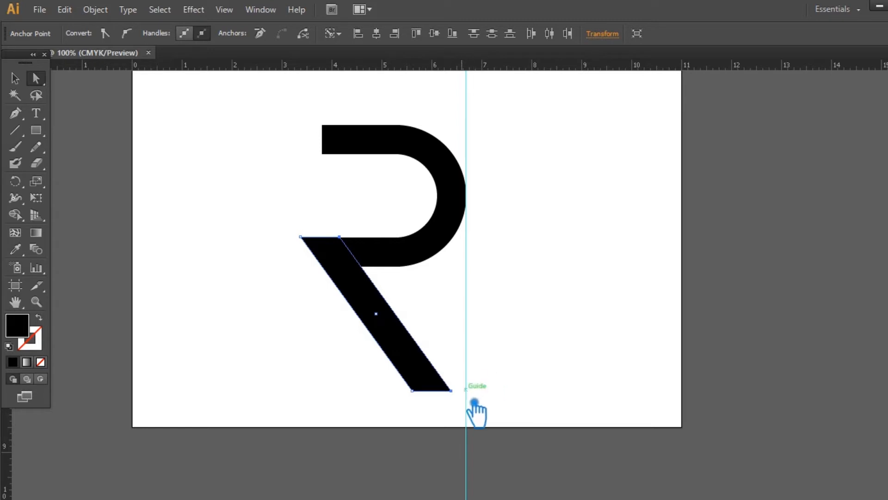
Move the diagonal leg right so its top-left corner meets the left end of the bowl's lower arm.
key(v)
click(234, 159)
click(339, 257)
mouse_move(339, 257)
mouse_down()
mouse_move(379, 252)
mouse_move(471, 270)
mouse_up()
click(514, 287)
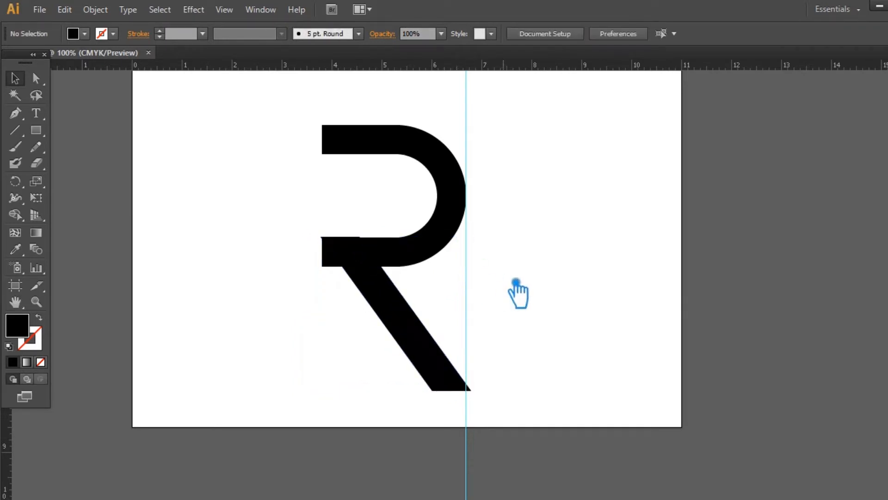
click(380, 266)
drag(380, 266, 382, 266)
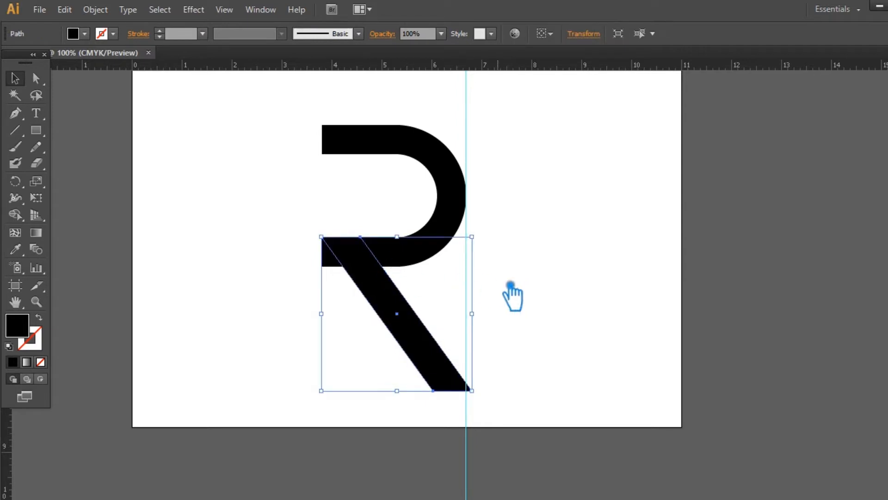
click(512, 293)
click(387, 301)
click(501, 288)
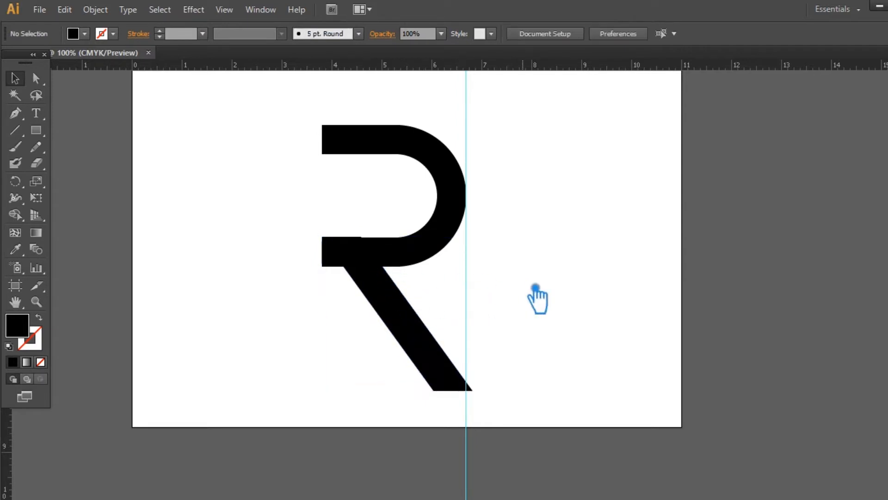
click(391, 298)
Select the whole R and split its overlapping shapes with Pathfinder Divide.
key(ctrl+a)
key(ctrl+equal)
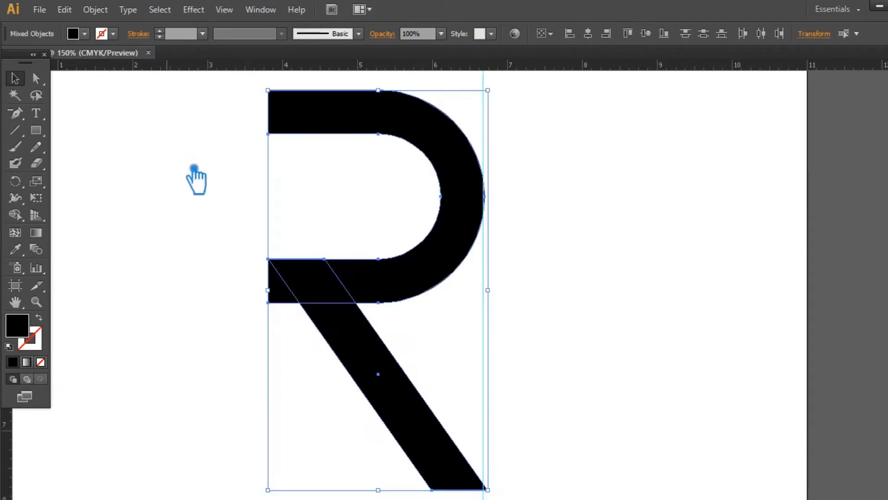
key(ctrl+shift+F9)
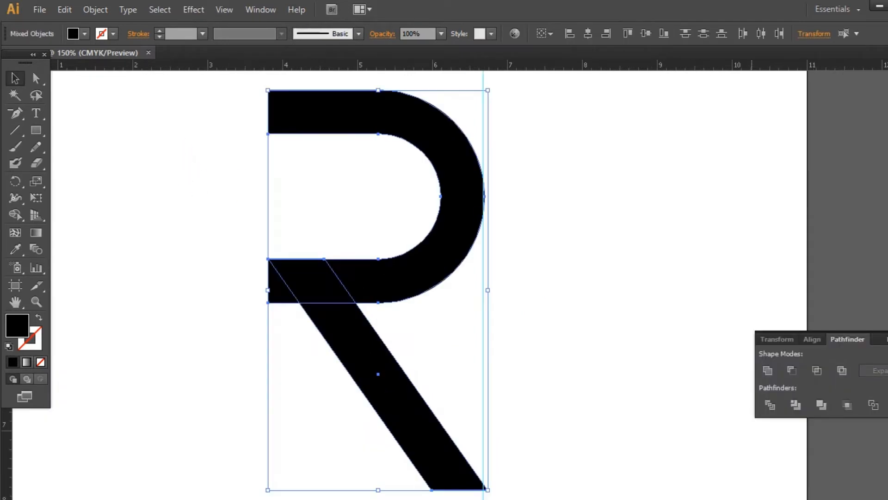
click(770, 404)
Ungroup the divided pieces and delete the small triangle at the left end of the lower arm.
click(723, 327)
click(280, 290)
right_click(270, 283)
click(307, 364)
click(284, 306)
click(283, 298)
key(Delete)
Unite the overlap piece with the diagonal leg using Pathfinder.
click(329, 291)
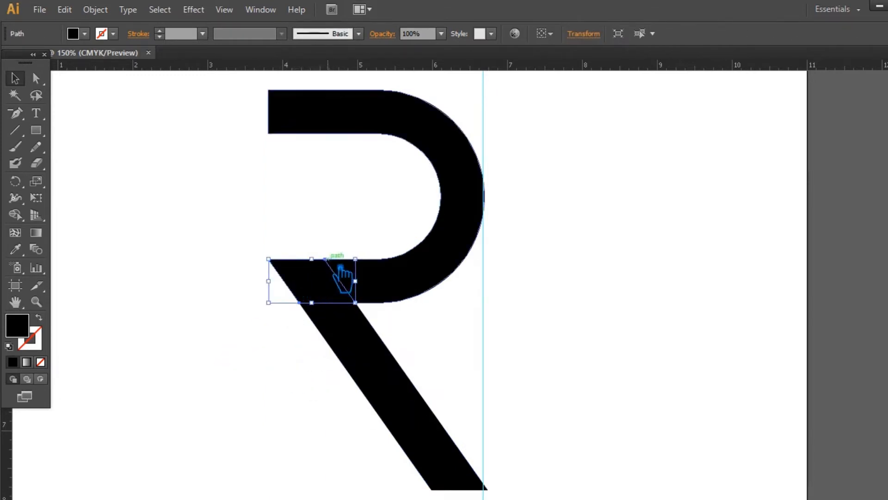
shift+click(377, 361)
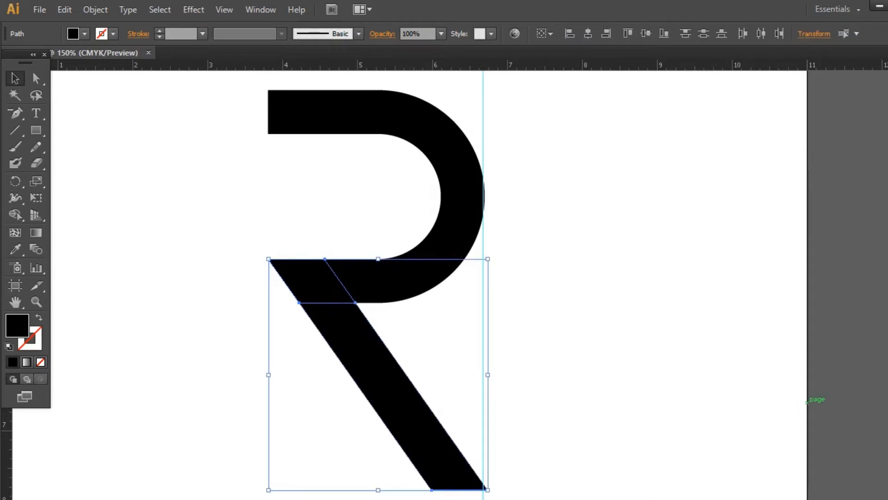
key(ctrl+shift+F9)
click(768, 371)
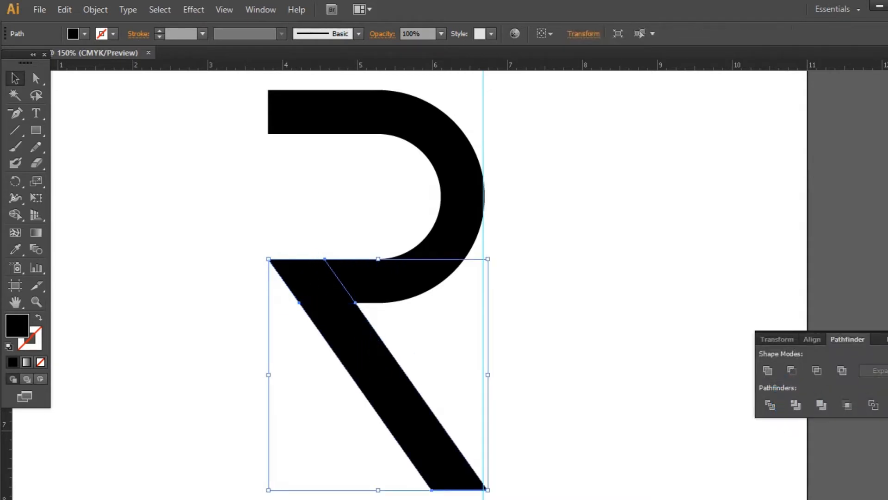
click(887, 335)
click(785, 331)
Change the diagonal leg's fill color to dark gray.
click(387, 363)
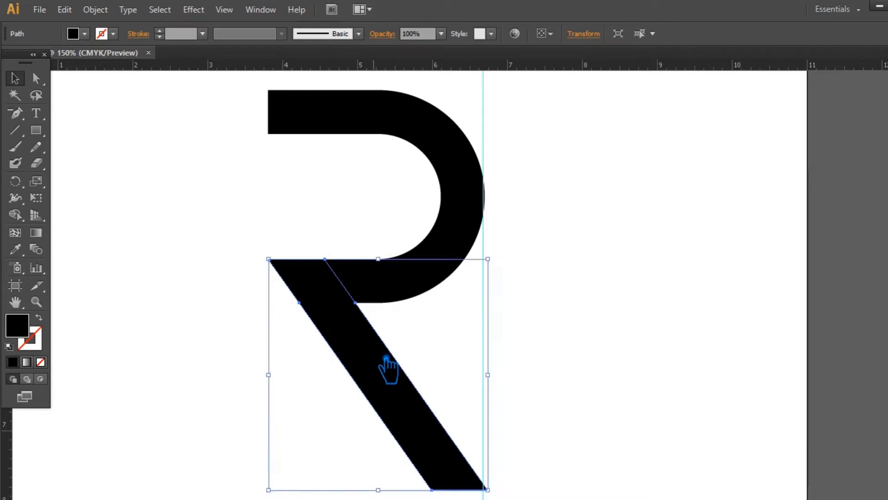
double_click(28, 330)
click(307, 257)
click(599, 118)
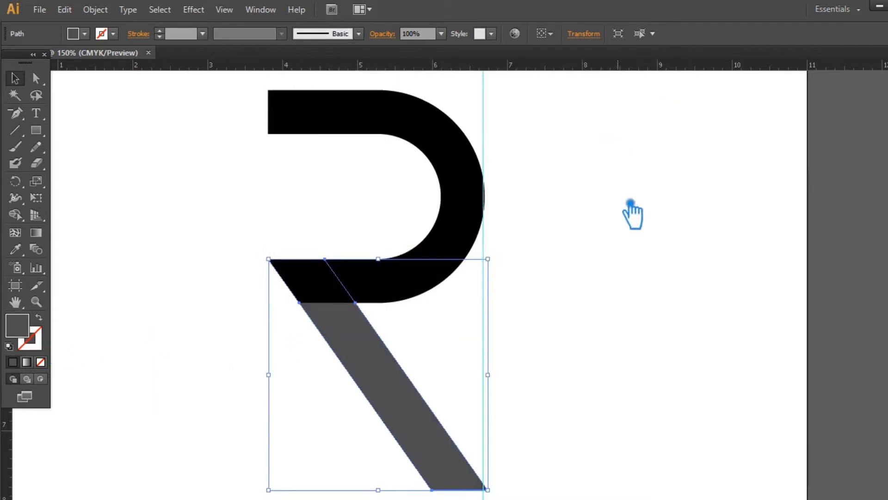
click(630, 203)
Unite the black overlap piece with the R's bowl using Pathfinder.
click(327, 296)
shift+click(435, 286)
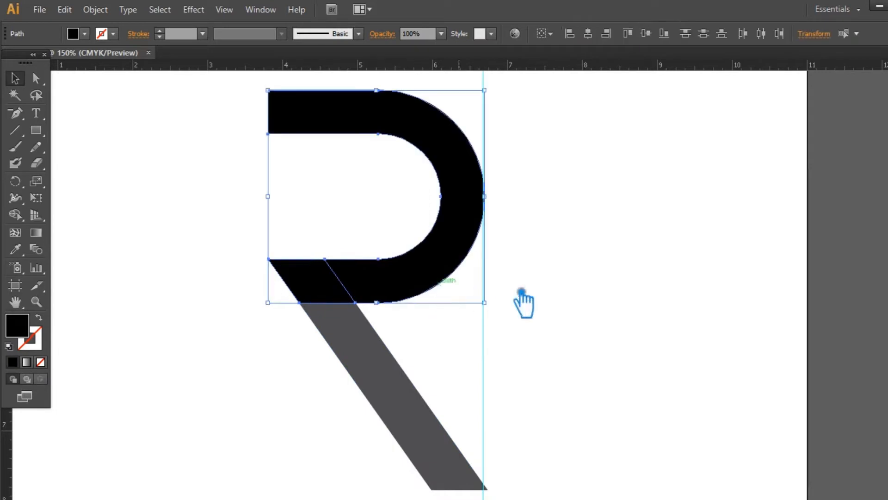
key(shift+ctrl+F9)
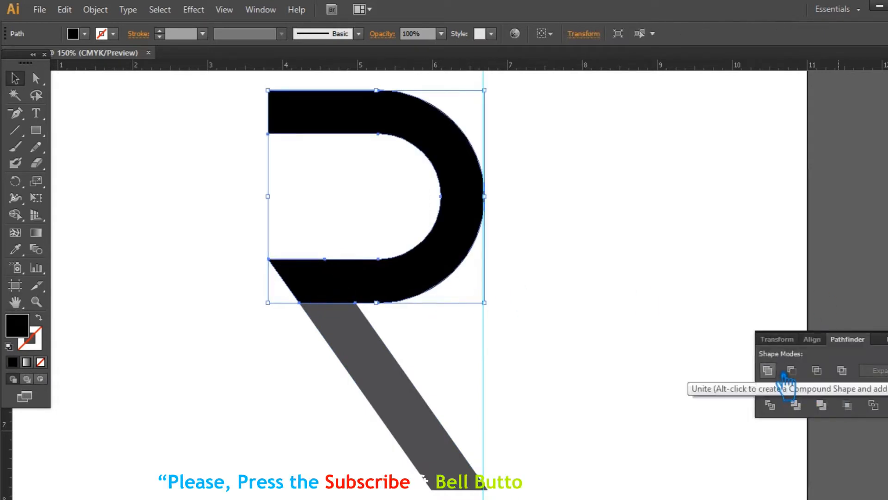
click(787, 370)
click(644, 342)
Bring the gray diagonal leg to the front and set its opacity to 50%.
click(391, 387)
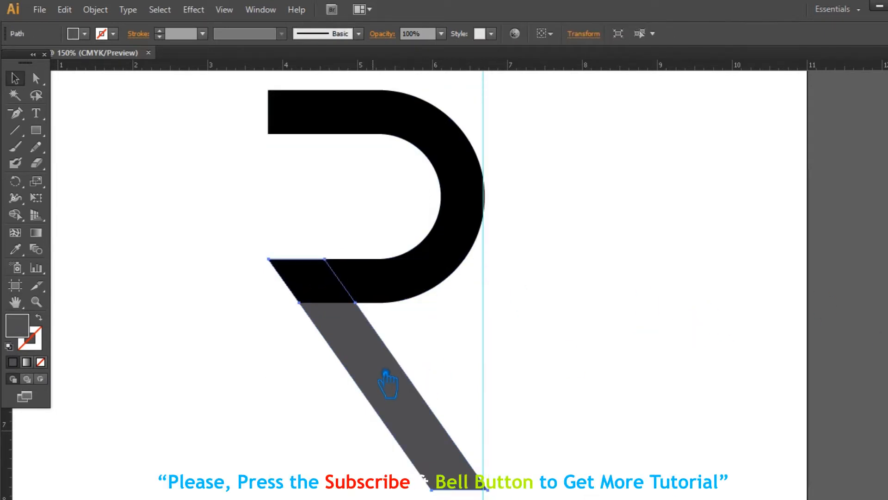
key(ctrl+shift+bracketright)
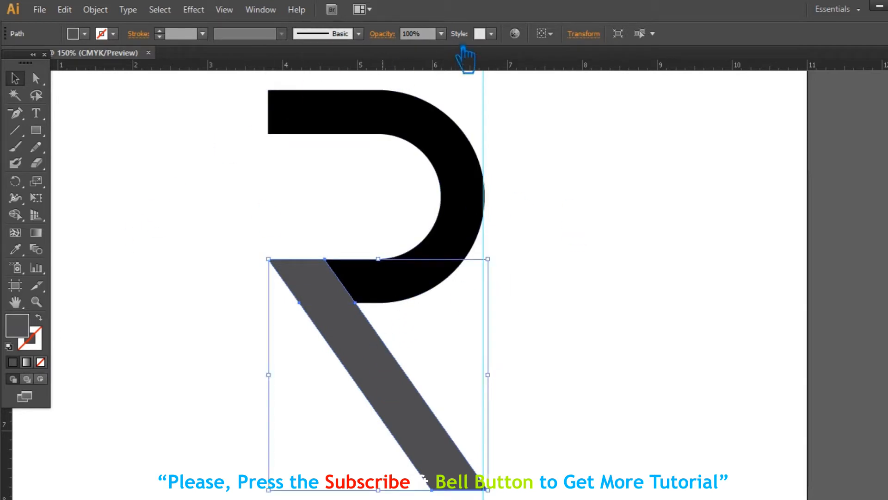
click(441, 33)
click(470, 125)
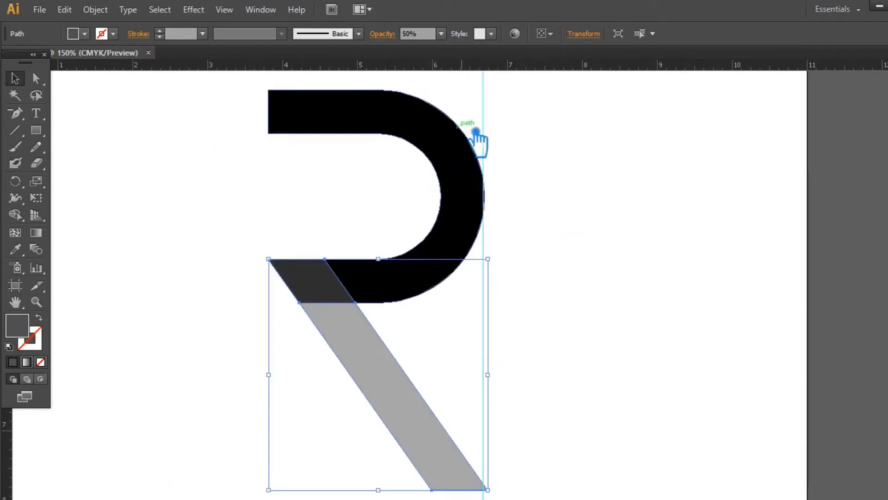
Shift the two anchor points of the diagonal leg's right edge leftward so its lower right corner meets the vertical guide.
click(585, 296)
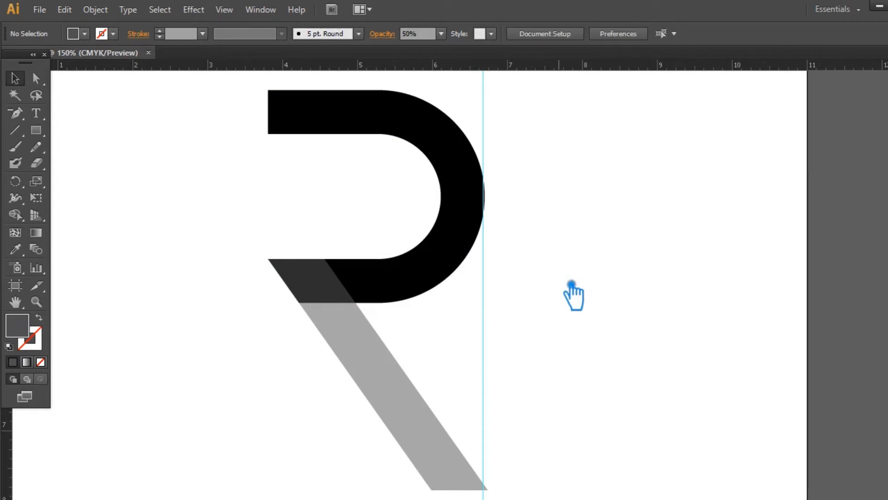
click(457, 237)
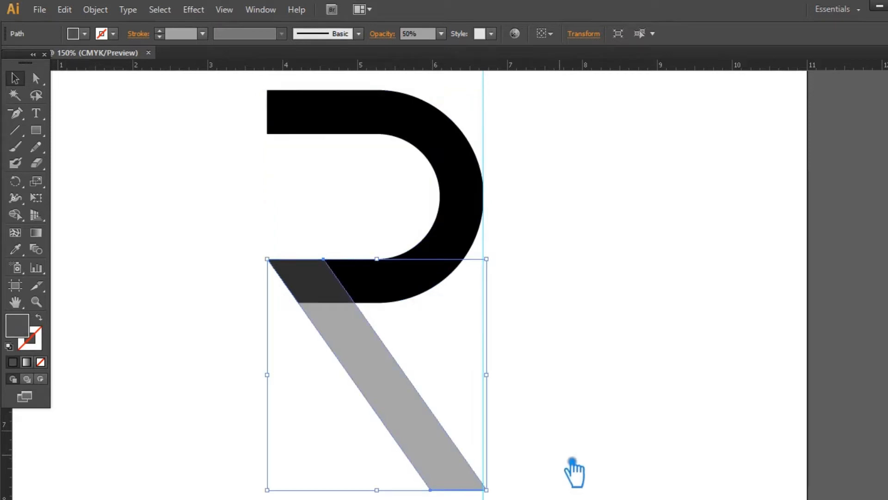
click(576, 462)
key(a)
click(442, 442)
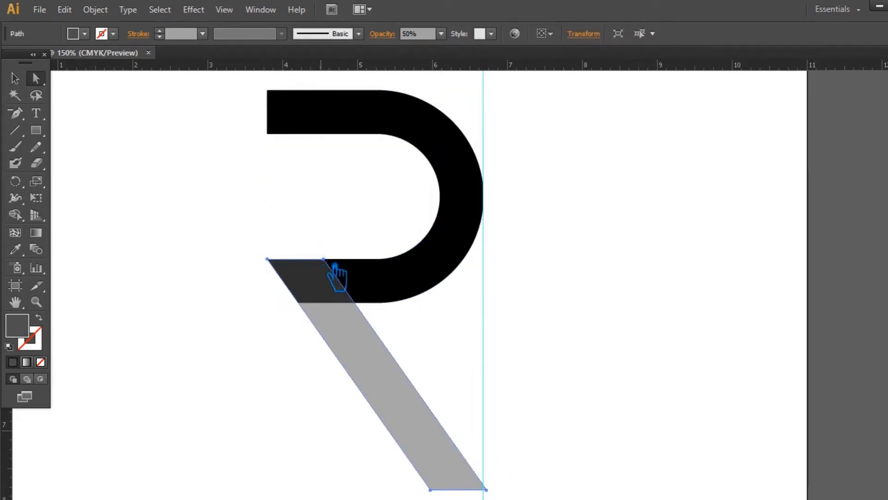
click(324, 259)
shift+click(486, 489)
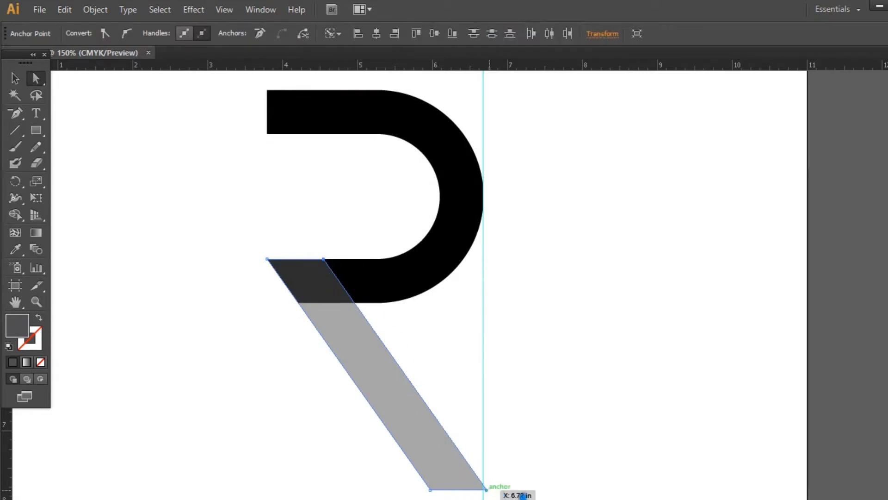
key(Left)
key(Left)
key(Left)
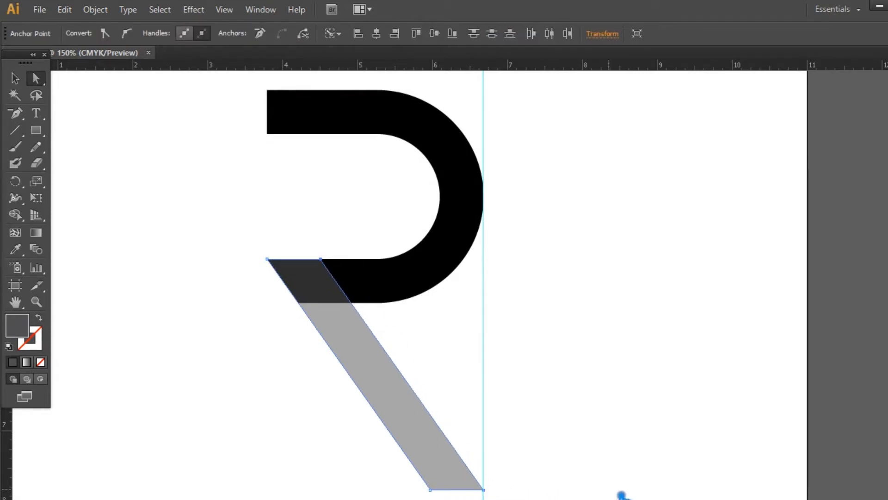
click(19, 78)
click(630, 195)
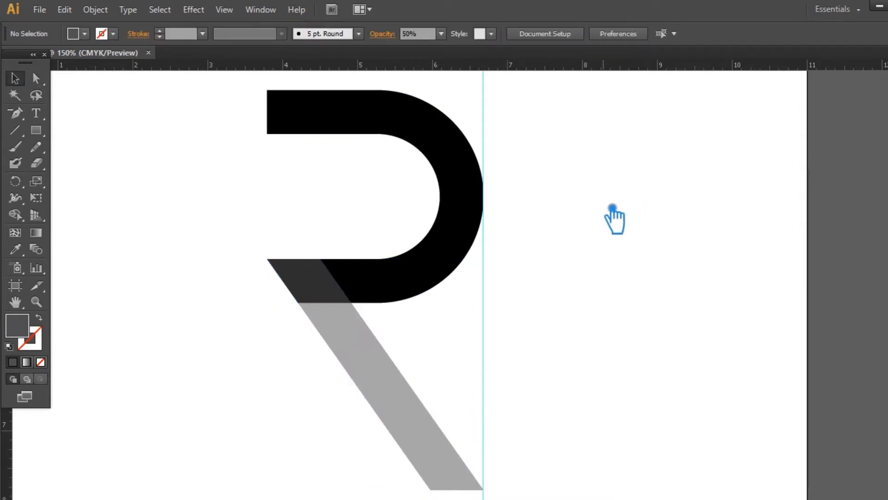
Duplicate the diagonal leg straight upward, aligning the copy's top edge with the top of the bowl.
click(458, 232)
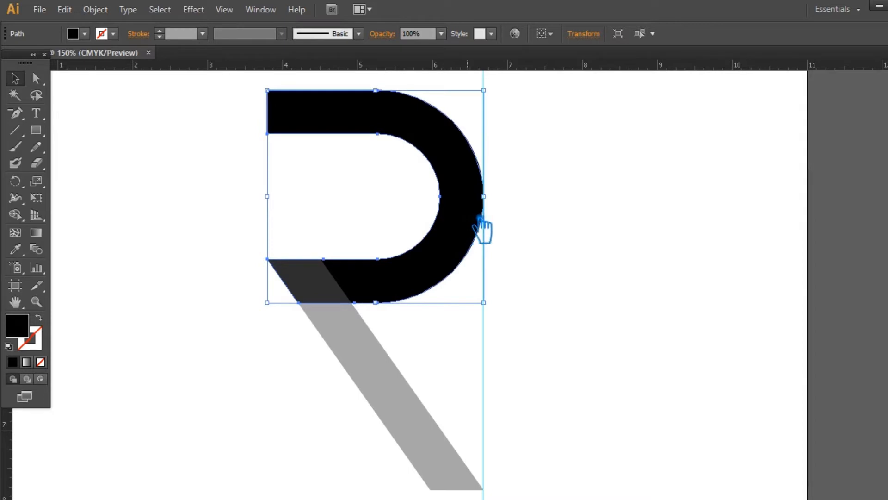
click(589, 233)
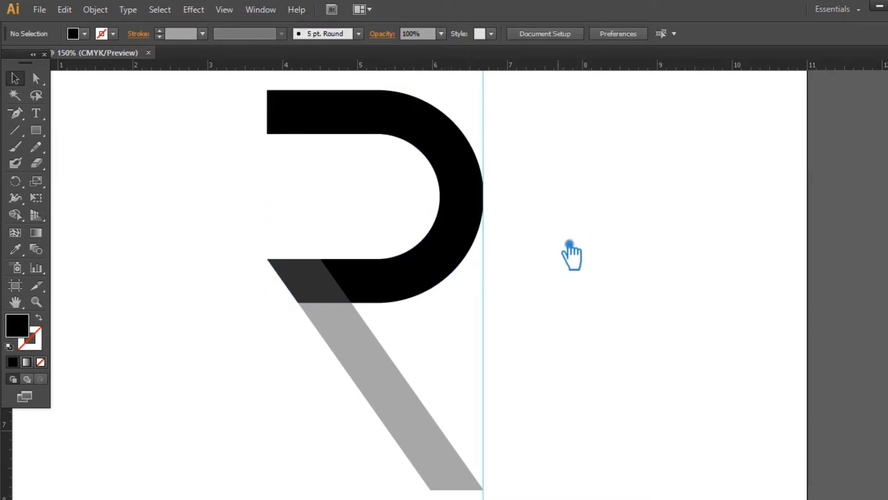
key(ctrl+minus)
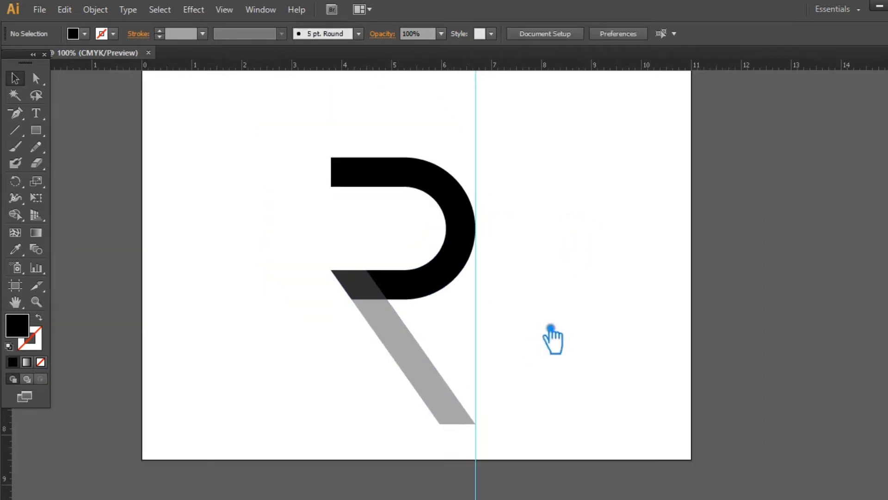
click(432, 365)
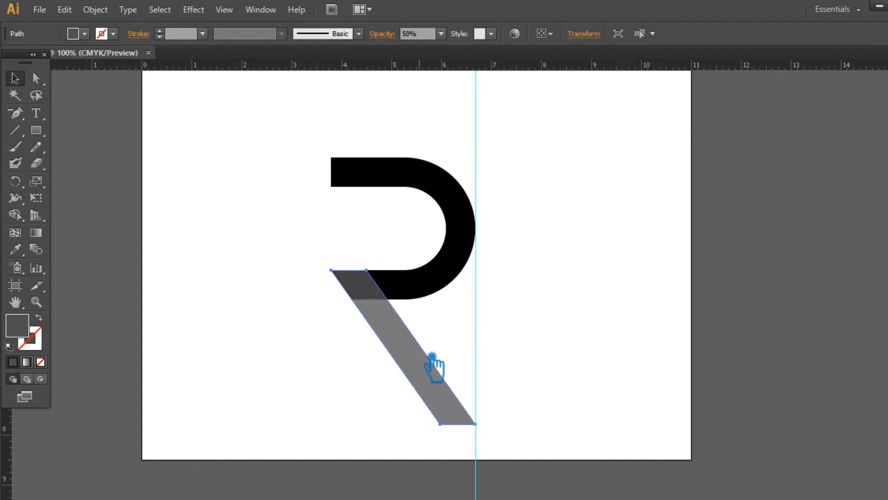
click(670, 321)
drag(403, 337, 399, 235)
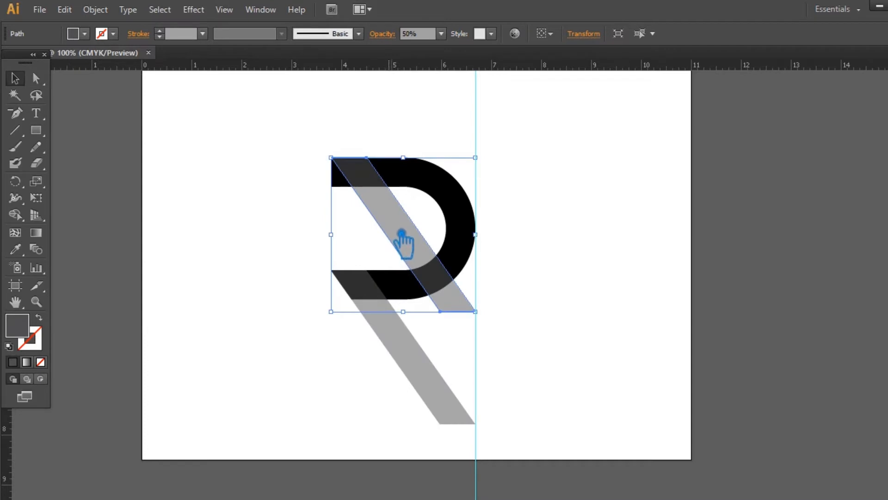
Reflect the copied leg across the vertical axis and move it left onto the bowl's upper arm.
right_click(397, 229)
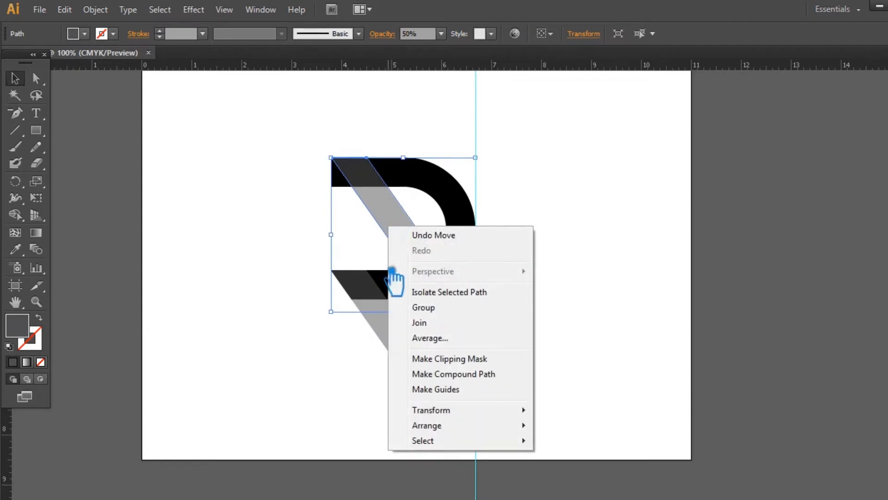
mouse_move(458, 410)
click(608, 340)
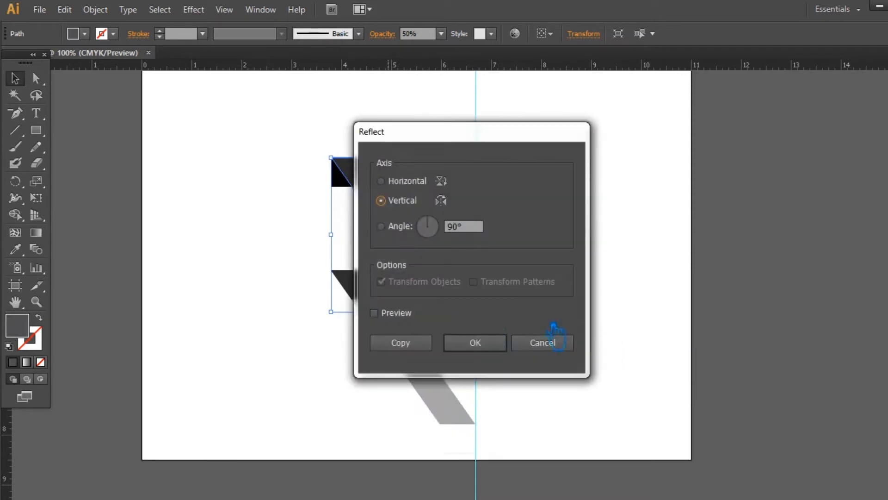
click(490, 362)
click(579, 250)
drag(466, 184, 360, 186)
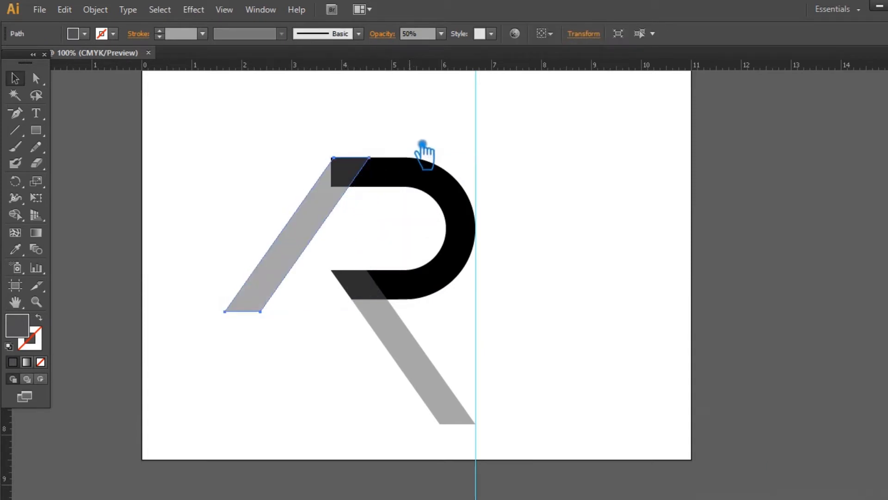
Align the reflected leg's right edge with the lower left corner of the bowl's upper arm.
key(ctrl+plus)
key(ctrl+plus)
key(ctrl+plus)
drag(359, 179, 661, 435)
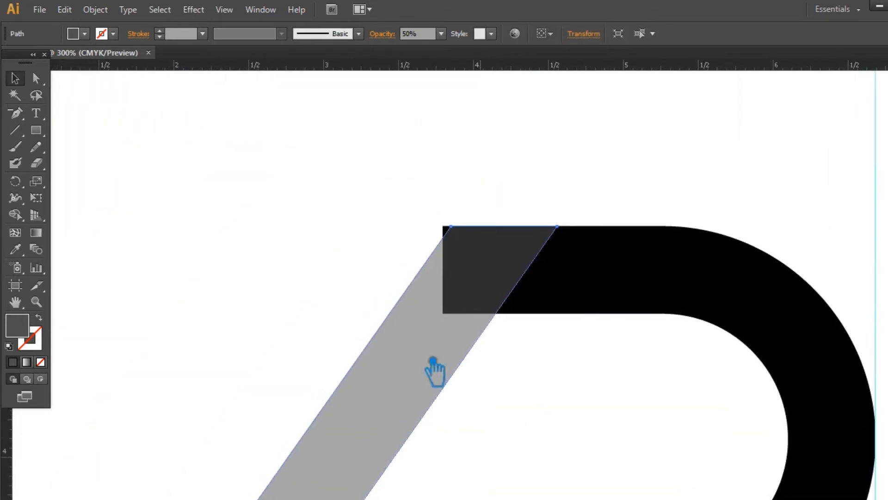
click(361, 315)
drag(533, 268, 479, 265)
drag(479, 265, 480, 264)
click(547, 177)
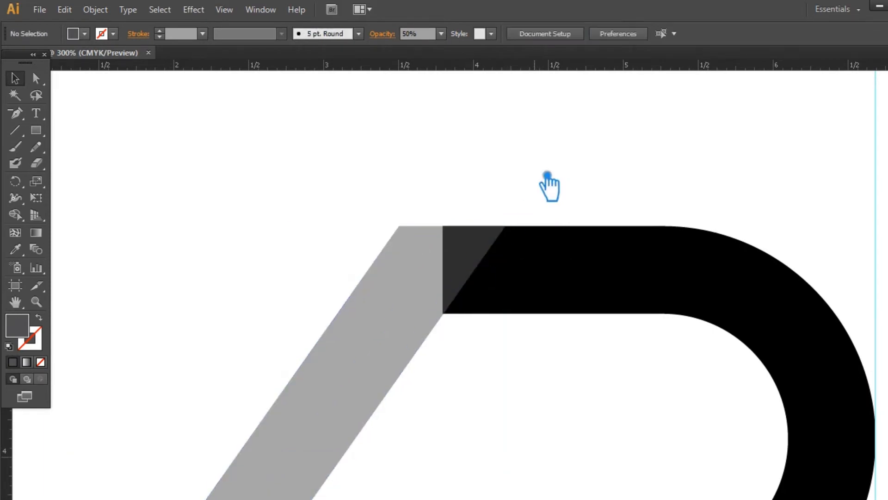
Try to split the bowl and both legs together with Pathfinder Divide.
key(ctrl+minus)
key(ctrl+minus)
key(ctrl+minus)
key(ctrl+minus)
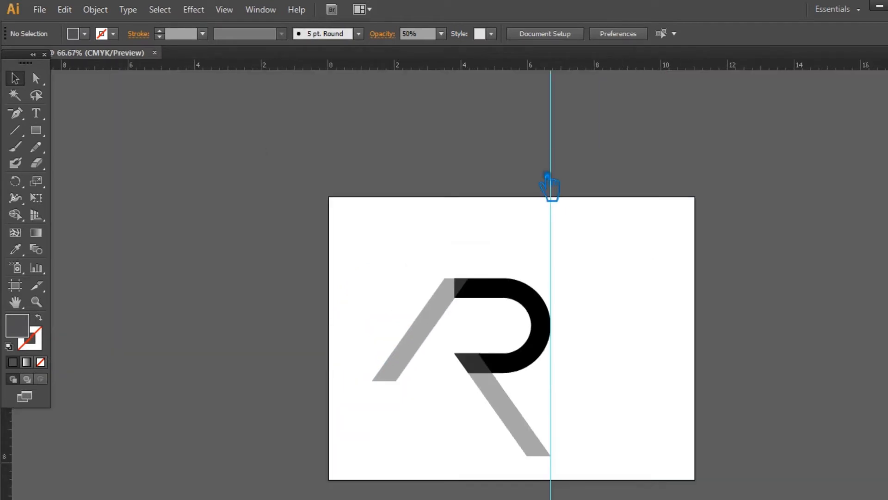
drag(594, 444, 389, 225)
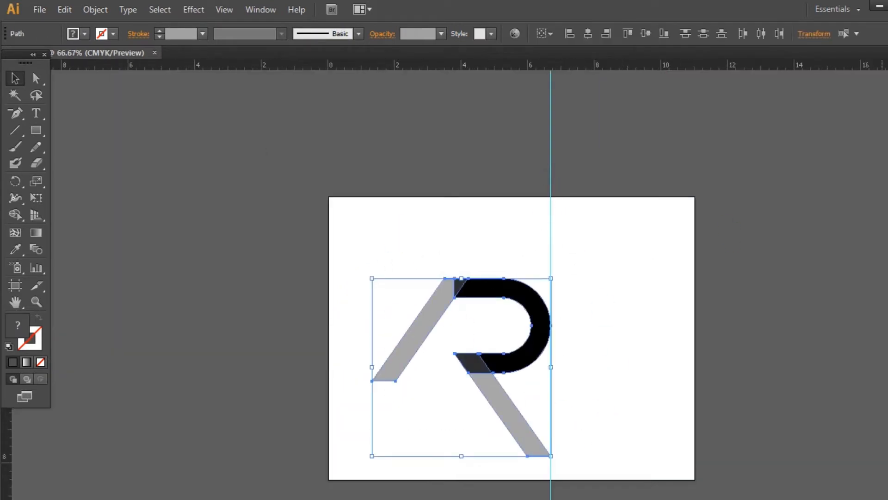
key(ctrl+shift+F9)
click(779, 407)
key(ctrl+shift+F9)
click(452, 317)
click(455, 311)
key(ctrl+shift+g)
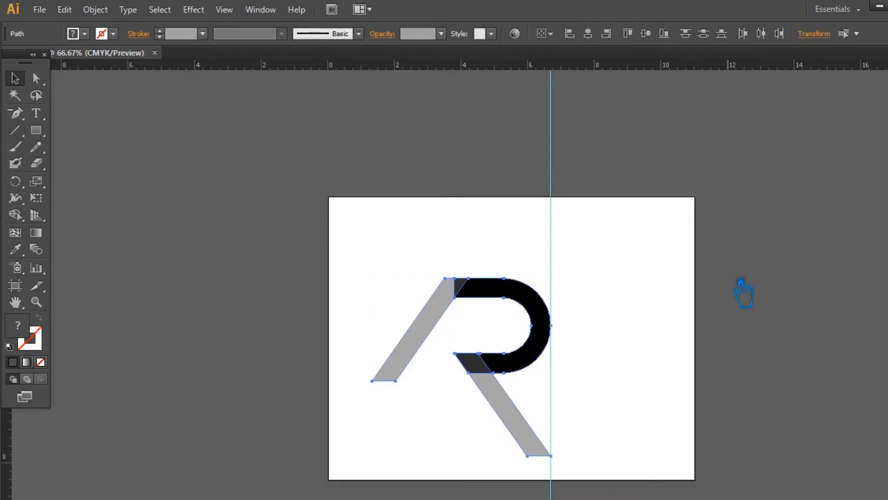
click(736, 280)
Divide the bowl and the reflected leg with Pathfinder, then ungroup the resulting pieces.
click(444, 309)
shift+click(506, 298)
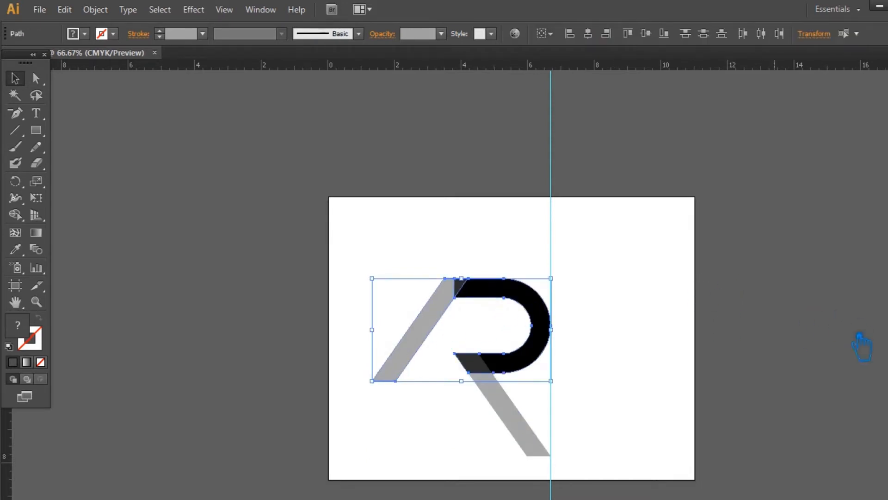
key(ctrl+shift+F9)
click(770, 405)
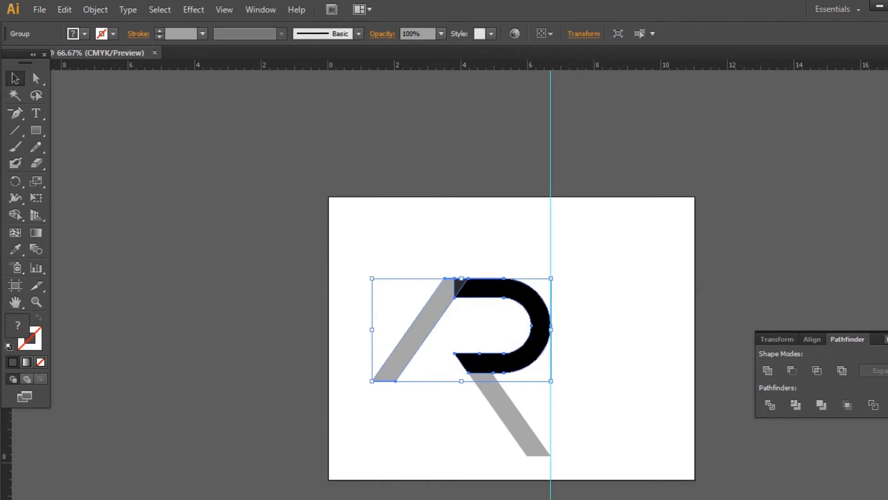
click(886, 339)
click(460, 305)
click(449, 296)
right_click(448, 296)
click(489, 377)
Delete the reflected leg and its cut-off pieces, leaving a slanted end on the bowl's upper arm.
click(449, 304)
click(458, 309)
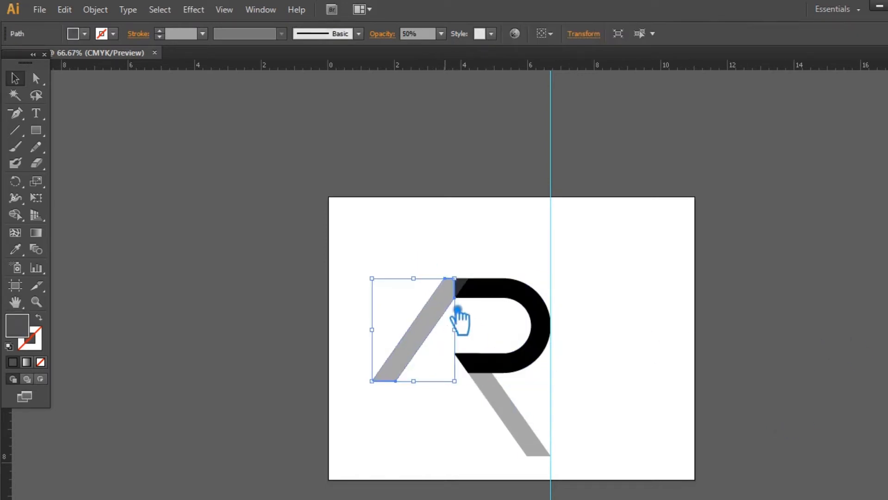
key(Delete)
click(457, 287)
key(Delete)
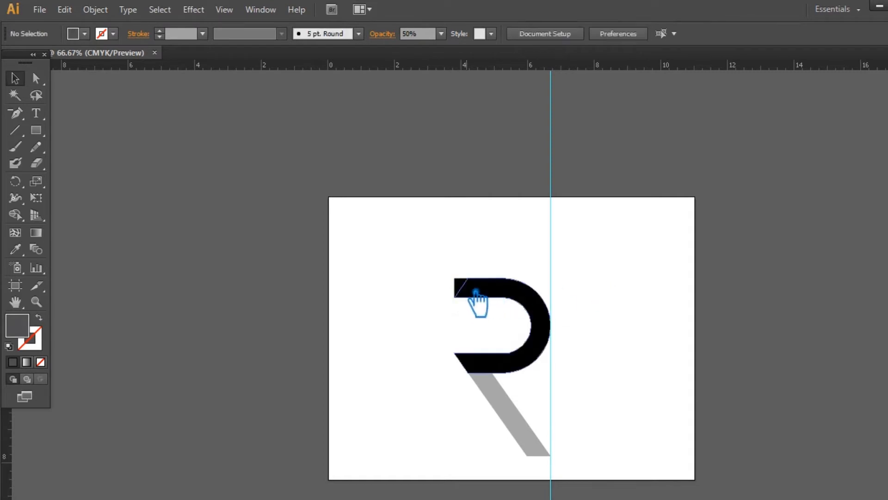
click(459, 285)
key(Delete)
Shorten the gray diagonal leg by moving its two bottom anchor points upward.
key(ctrl+plus)
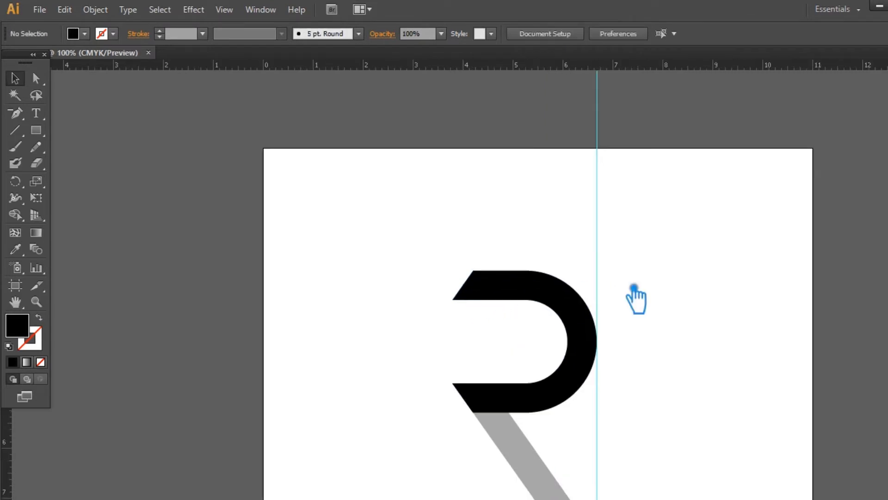
drag(659, 314, 592, 242)
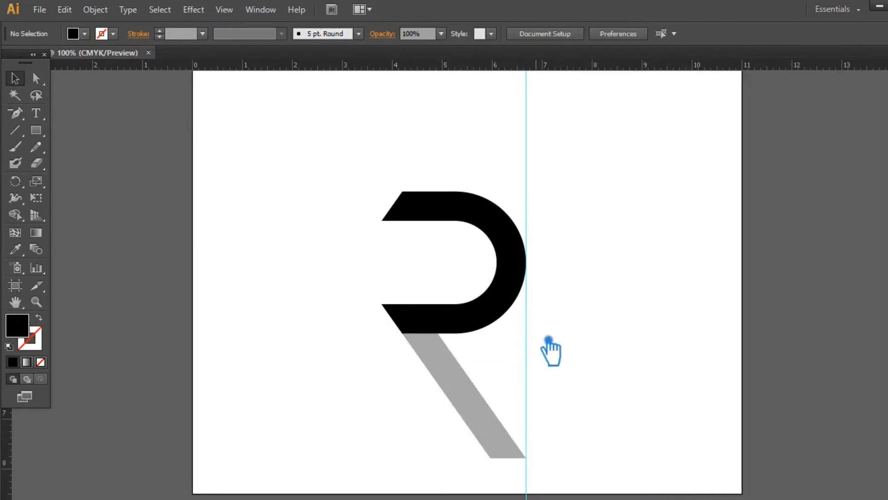
click(469, 331)
click(629, 323)
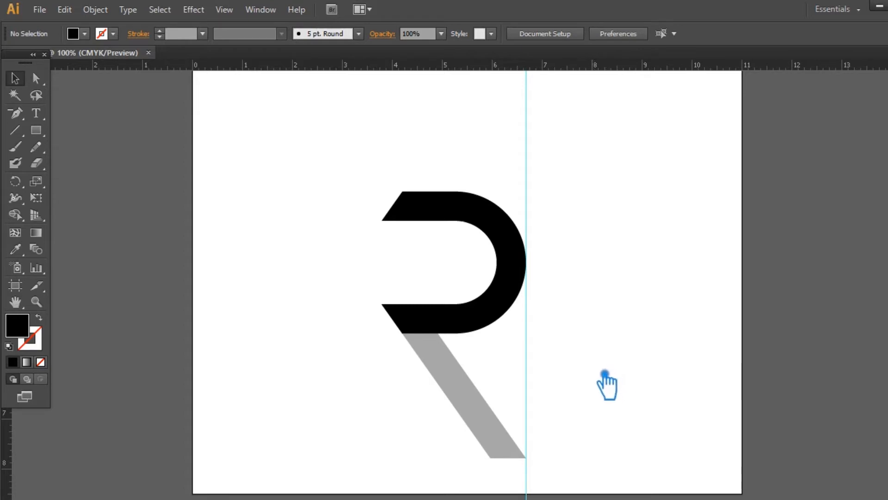
click(451, 383)
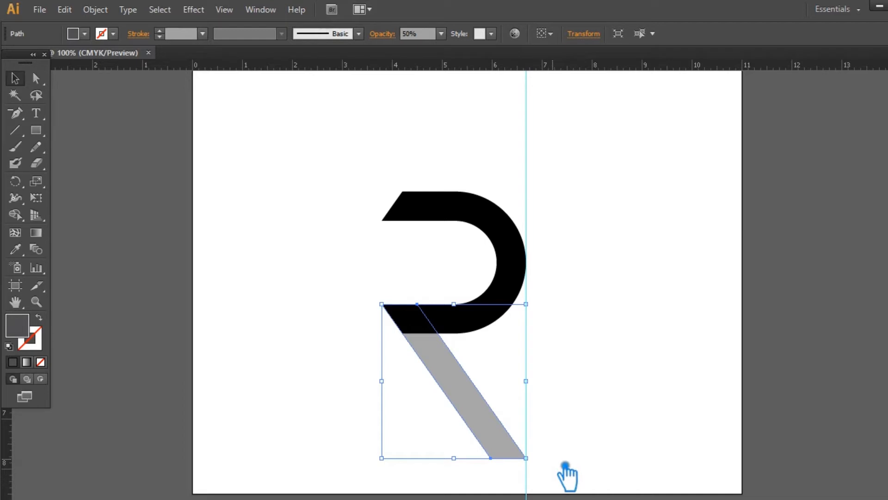
key(a)
drag(546, 477, 460, 435)
key(shift+Up)
key(shift+Up)
key(shift+Up)
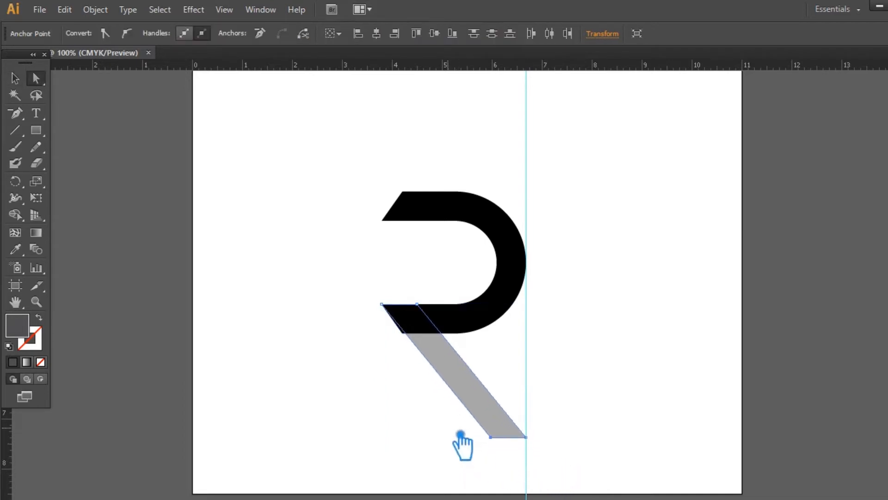
key(shift+Down)
click(16, 79)
click(252, 173)
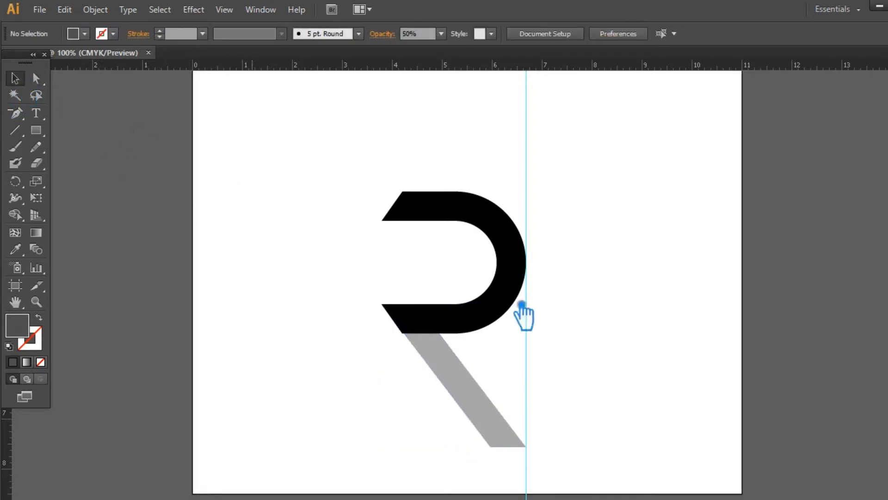
Step back through the recent anchor edits to return the diagonal leg to a slightly shorter length.
click(454, 365)
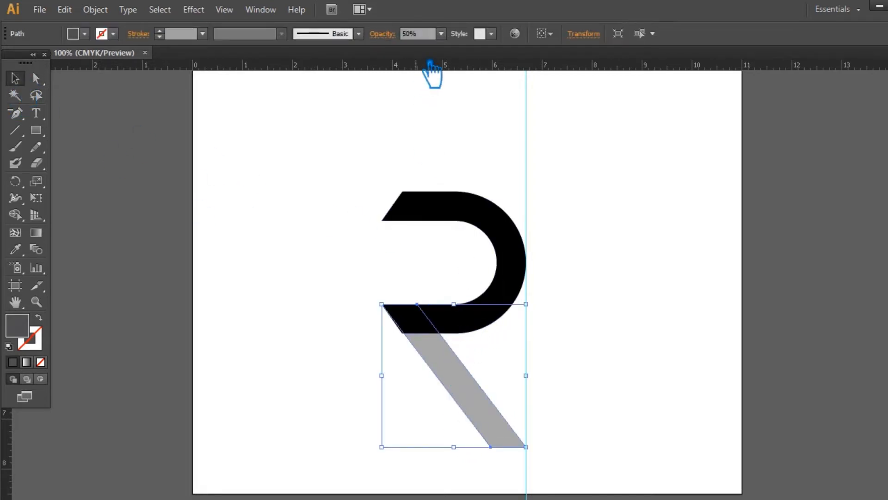
key(ctrl+z)
key(ctrl+z)
key(ctrl+z)
key(ctrl+z)
key(ctrl+z)
key(ctrl+z)
key(ctrl+z)
key(ctrl+z)
key(ctrl+z)
key(ctrl+z)
key(ctrl+z)
key(ctrl+z)
key(ctrl+z)
key(ctrl+z)
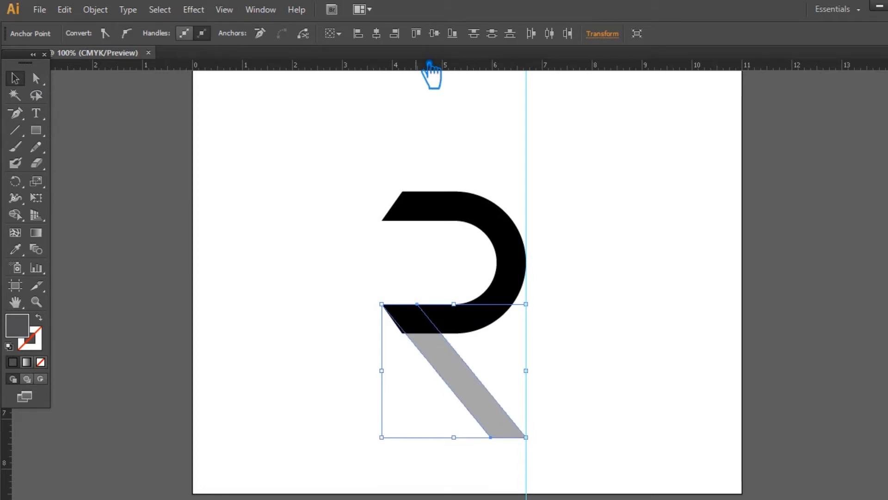
key(ctrl+z)
key(ctrl+z)
key(ctrl+z)
key(ctrl+z)
key(ctrl+z)
key(ctrl+z)
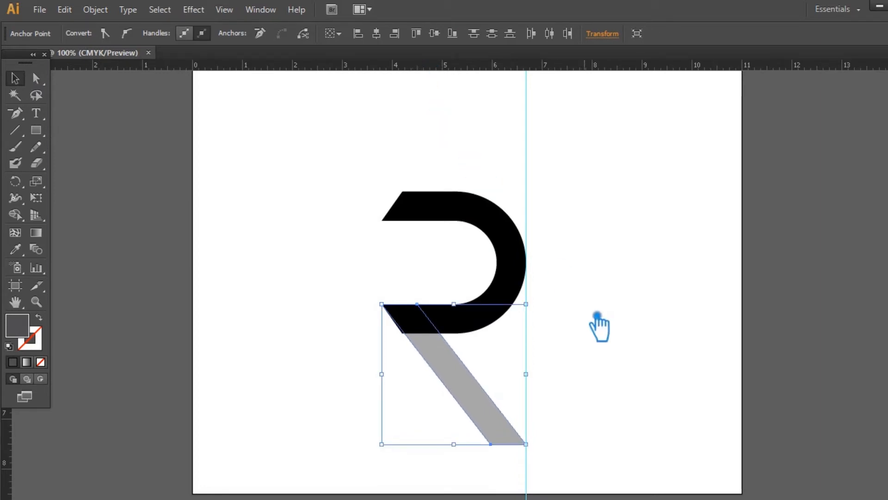
Select all the artwork and divide the bowl and diagonal leg with Pathfinder.
key(ctrl+a)
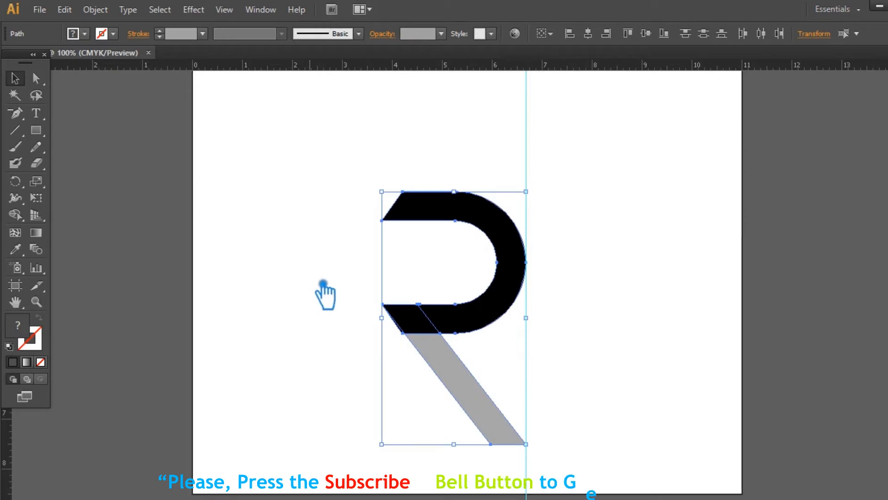
key(shift+ctrl+F9)
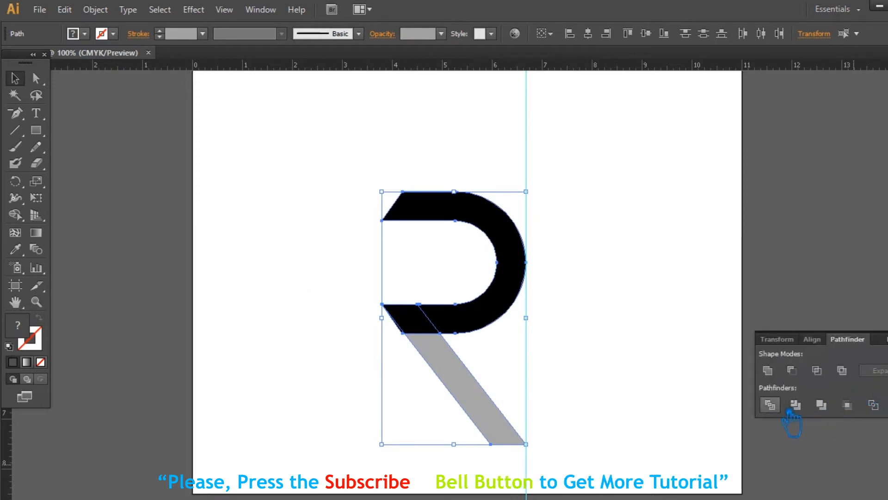
click(792, 407)
click(701, 349)
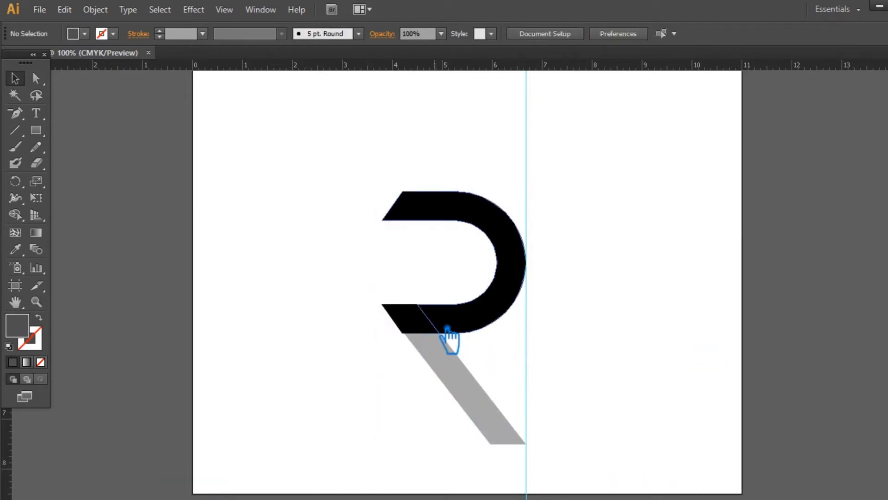
Ungroup the divided artwork and delete the thin leftover sliver along the slanted end of the bowl's lower arm.
right_click(436, 323)
click(511, 401)
click(526, 383)
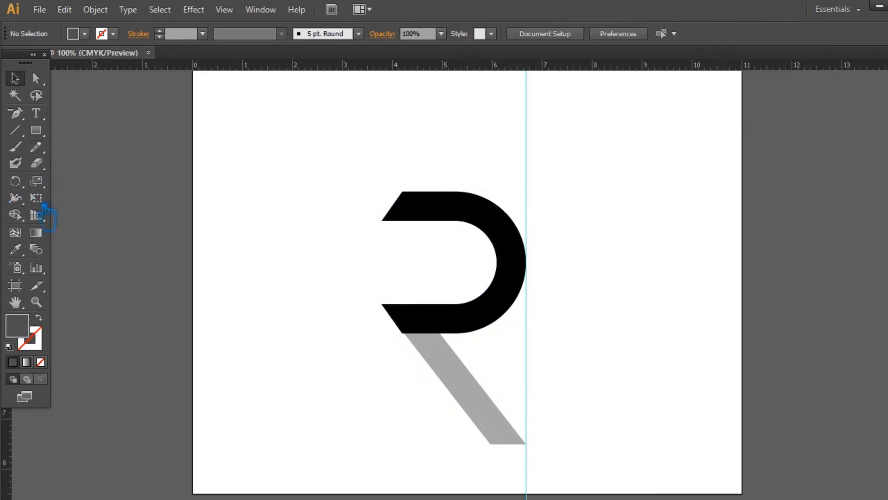
key(z)
drag(375, 294, 477, 360)
key(v)
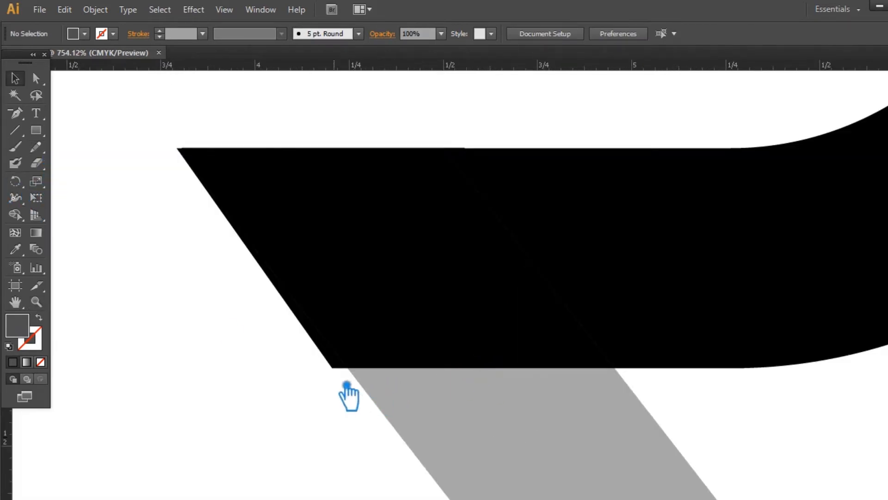
click(341, 365)
key(Delete)
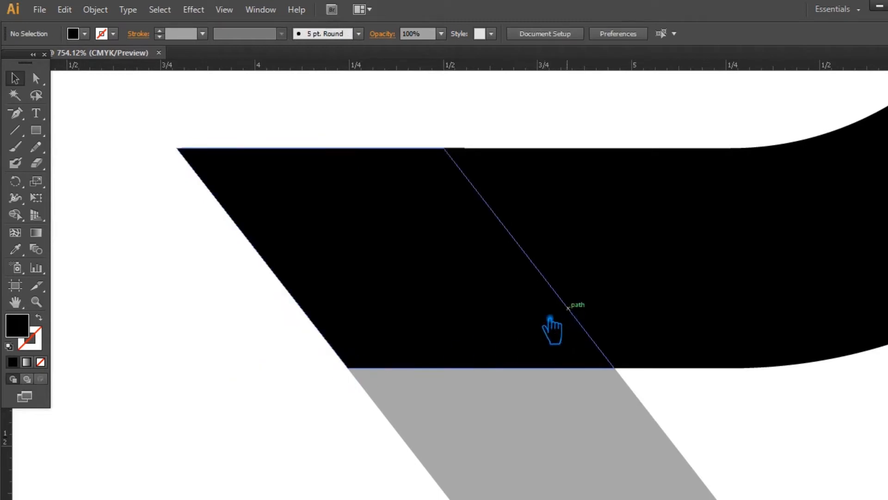
Duplicate the black overlap piece in place and give the copy the diagonal leg's gray fill at 50% opacity.
click(502, 324)
key(a)
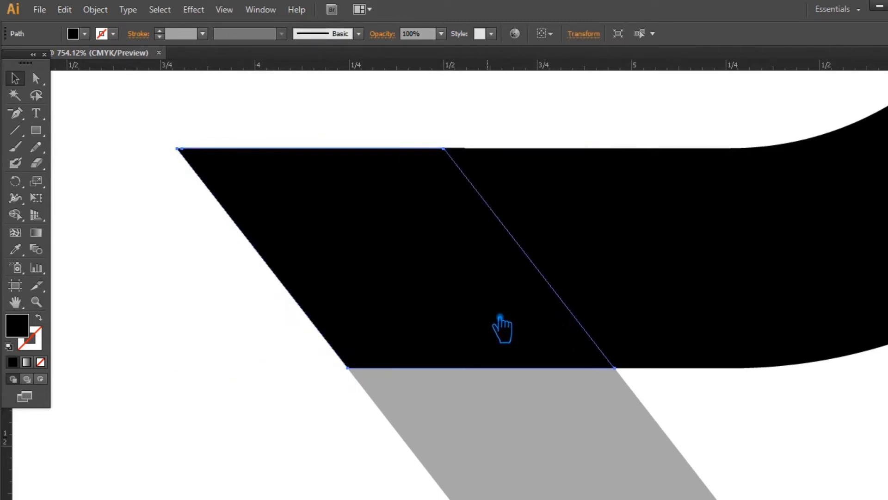
key(v)
click(16, 249)
click(618, 428)
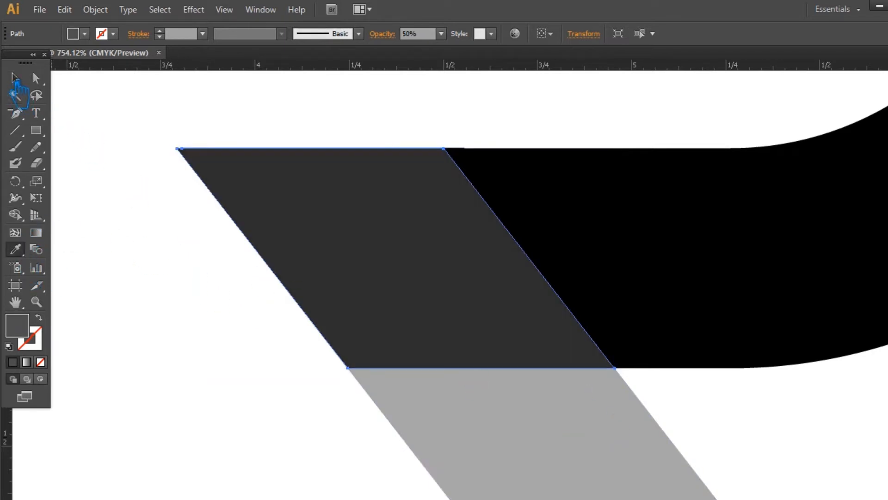
Cut the gray overlap piece off the bowl's lower arm to the clipboard.
click(15, 77)
shift+click(520, 430)
click(300, 390)
click(377, 295)
key(ctrl+x)
Unite the remaining black overlap piece with the bowl using Pathfinder.
click(379, 296)
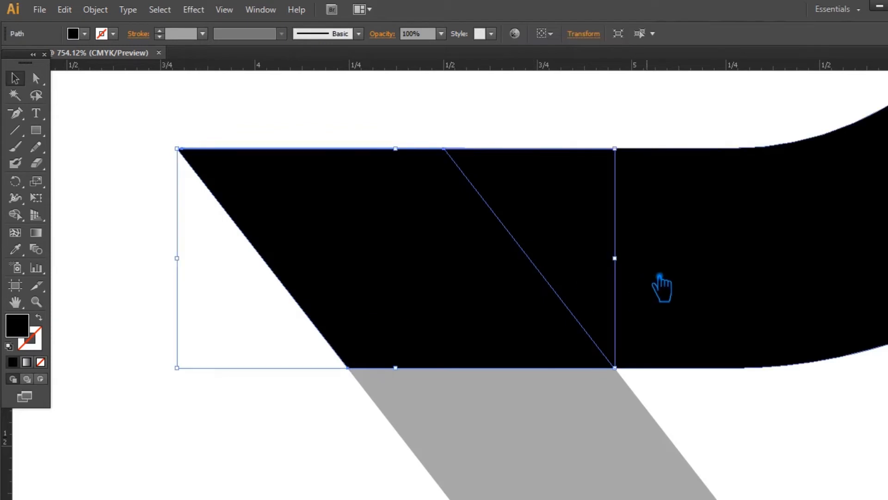
shift+click(659, 276)
click(884, 404)
click(768, 370)
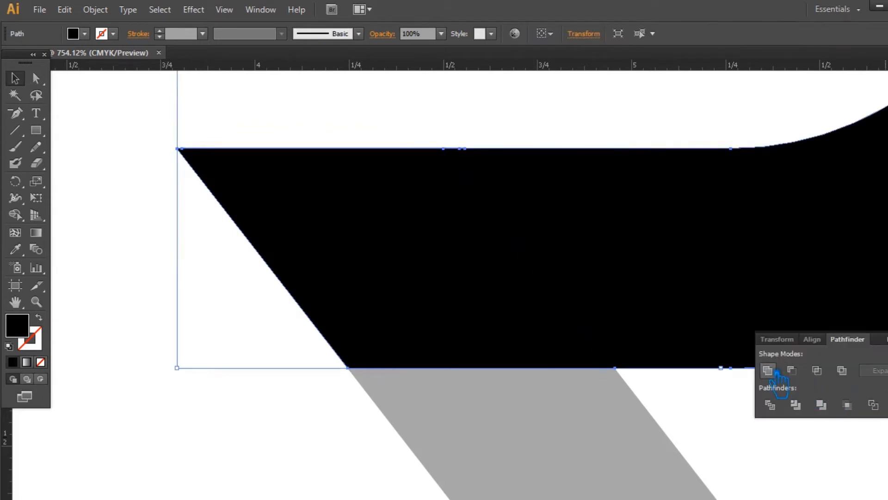
Paste the gray overlap piece in front at its original place and unite it with the diagonal leg.
click(609, 405)
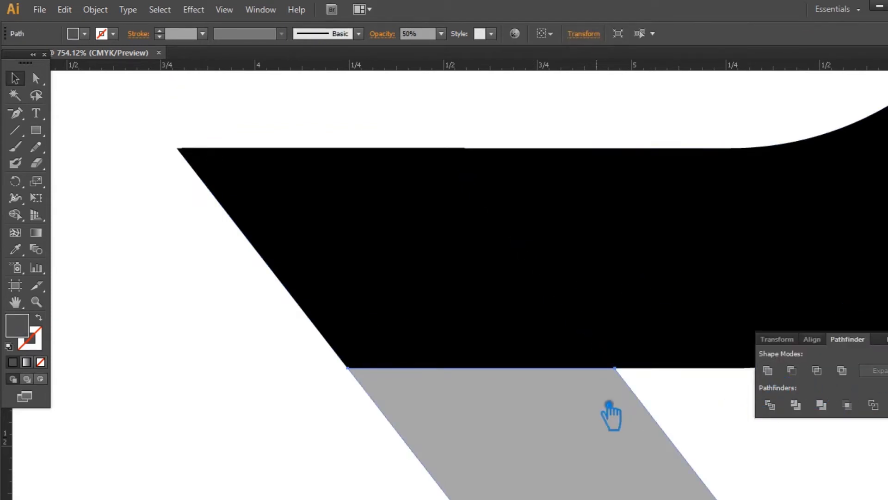
key(ctrl+f)
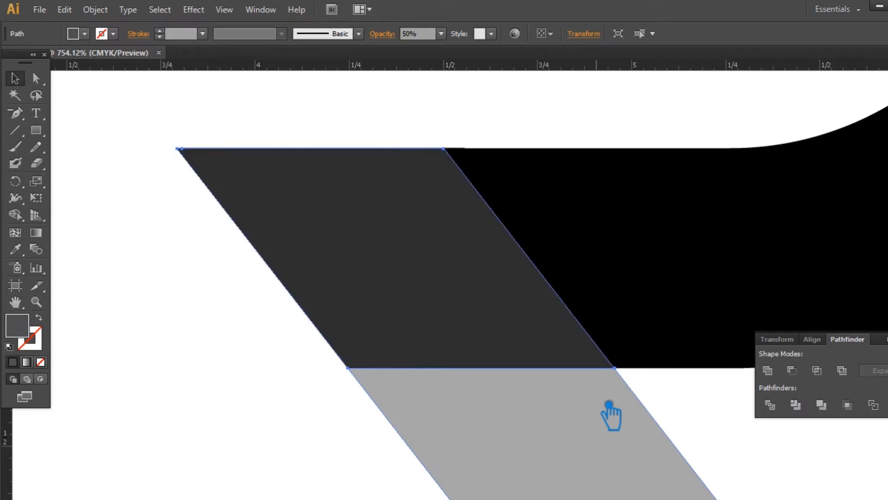
shift+click(507, 443)
click(224, 357)
click(436, 357)
shift+click(671, 352)
click(769, 371)
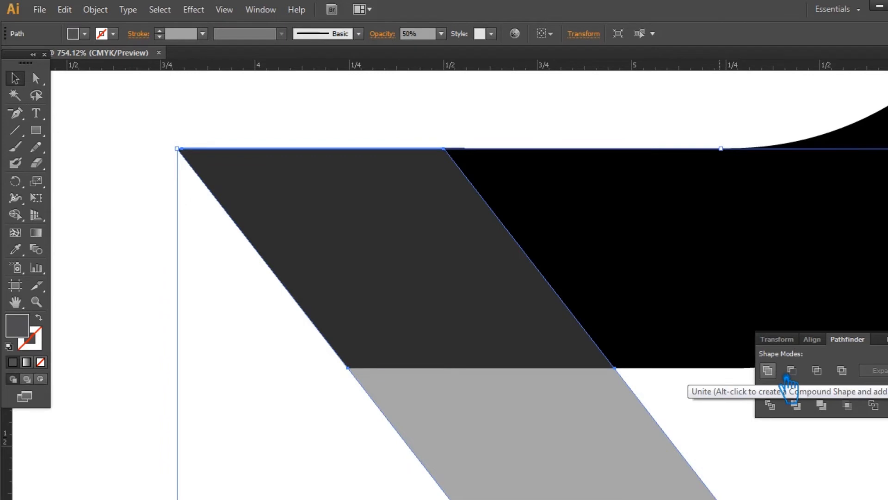
Remove the extra anchor points at the joint and upper corner of the united diagonal leg.
key(p)
click(615, 368)
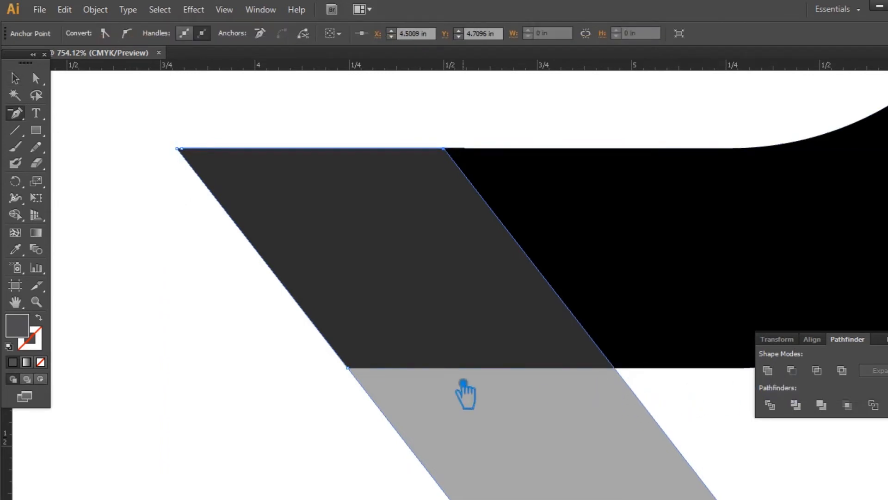
click(348, 368)
click(182, 148)
click(22, 80)
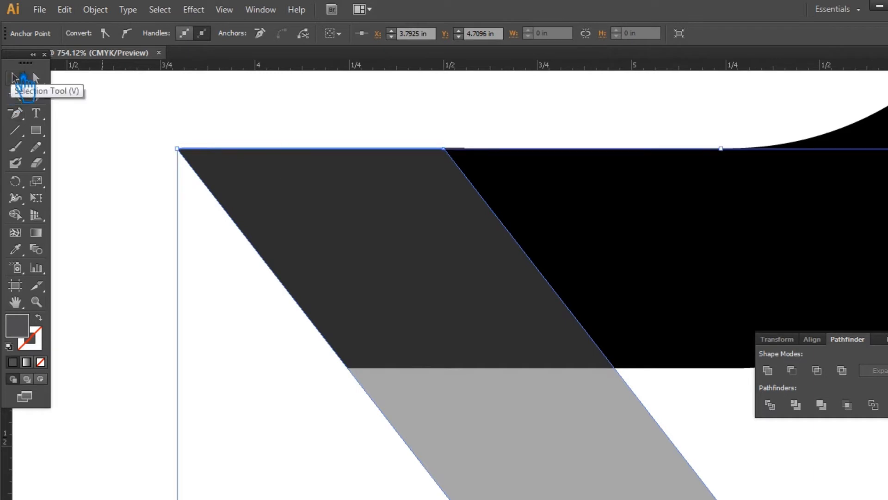
click(794, 419)
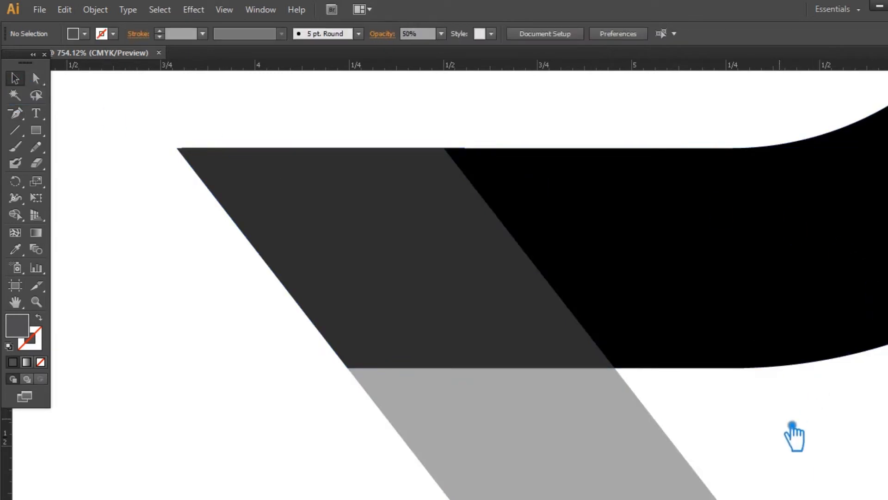
key(ctrl+minus)
key(ctrl+minus)
key(ctrl+minus)
key(ctrl+minus)
key(ctrl+minus)
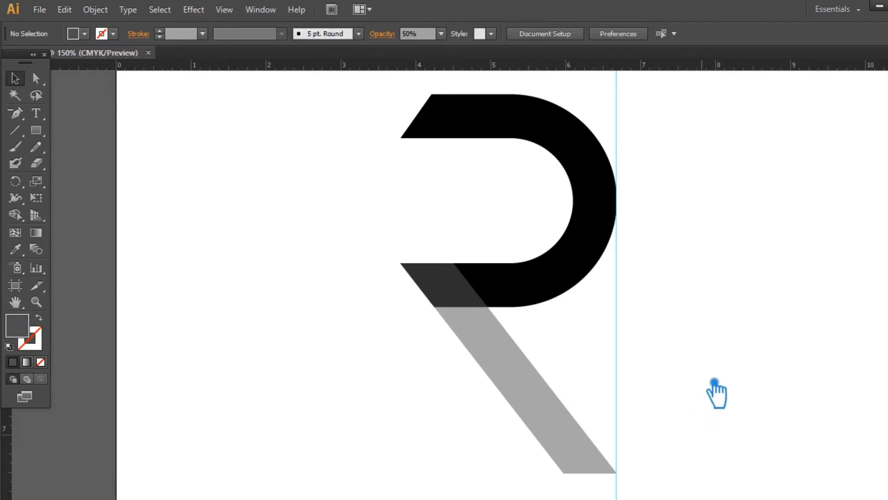
Remove the vertical guide beside the letter and set the diagonal leg's opacity to 100%.
click(446, 300)
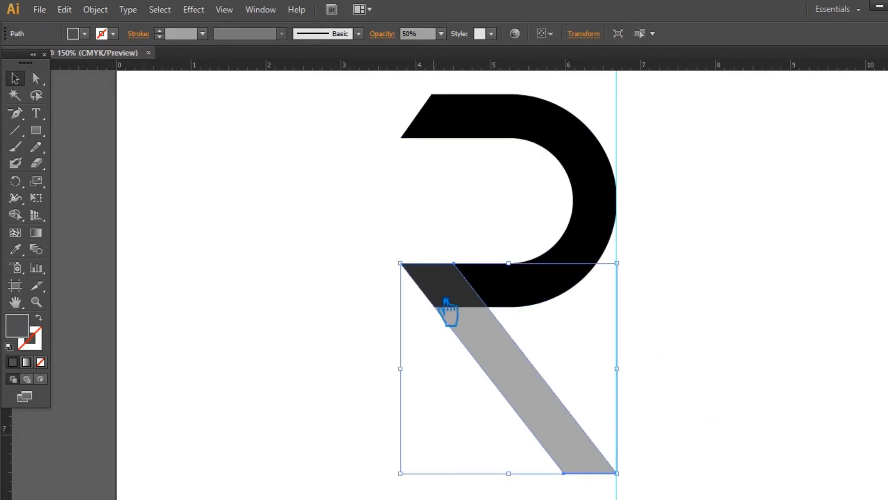
click(746, 242)
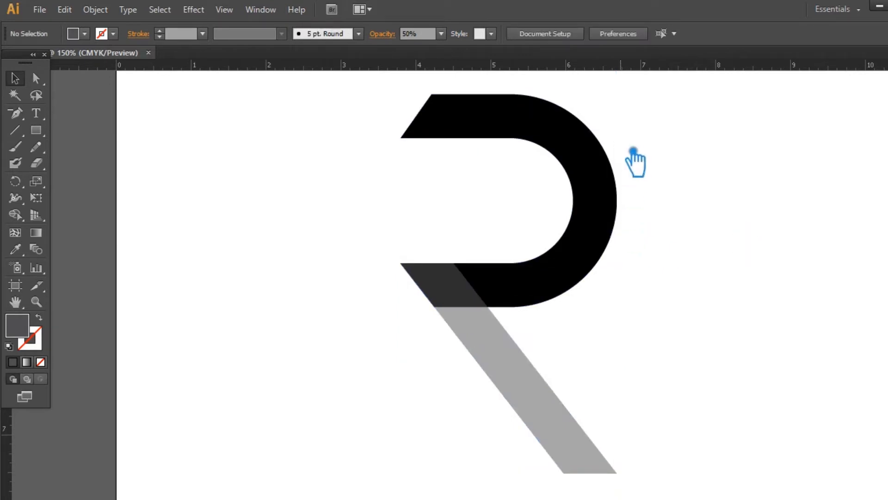
click(535, 401)
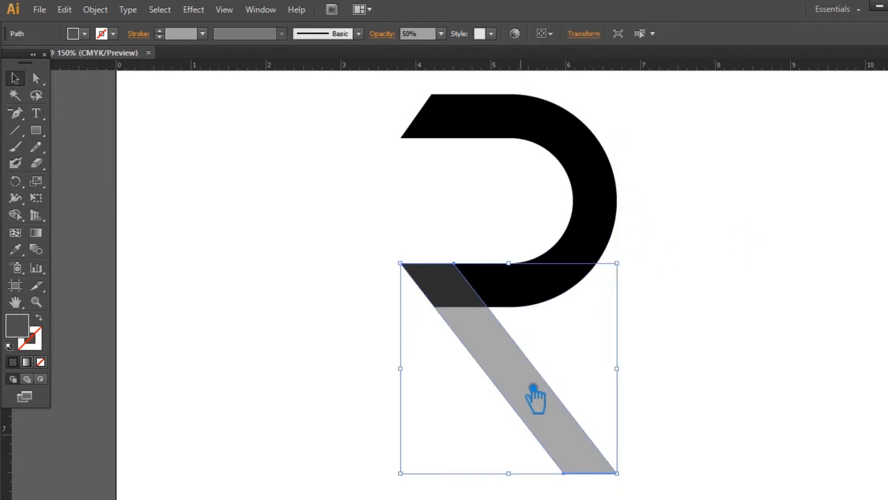
click(426, 39)
click(465, 200)
click(299, 223)
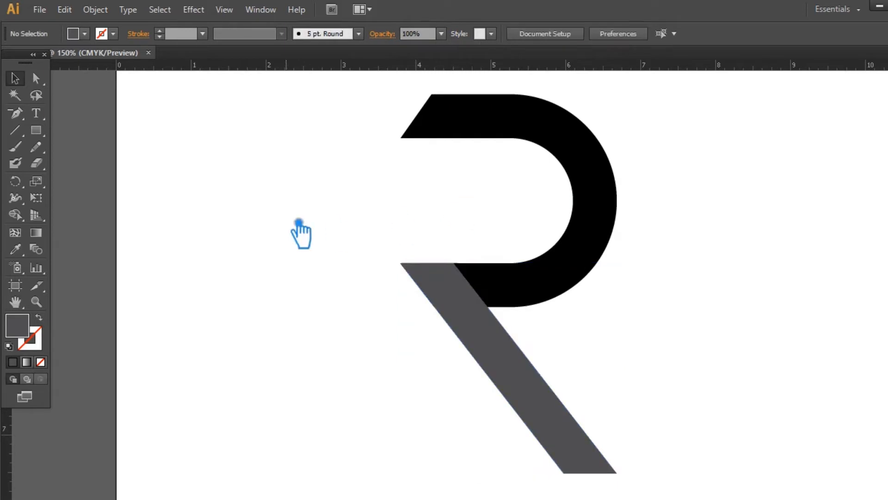
Try to recolor the black bowl by picking a new fill color.
click(495, 347)
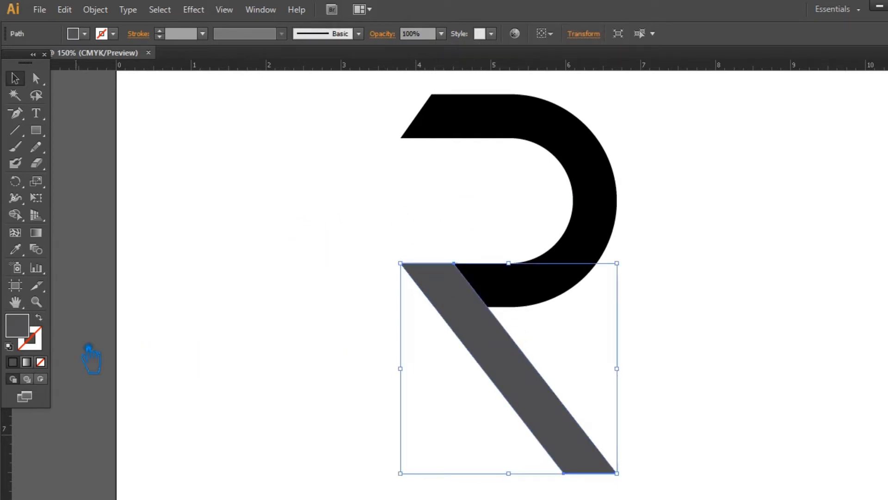
click(592, 261)
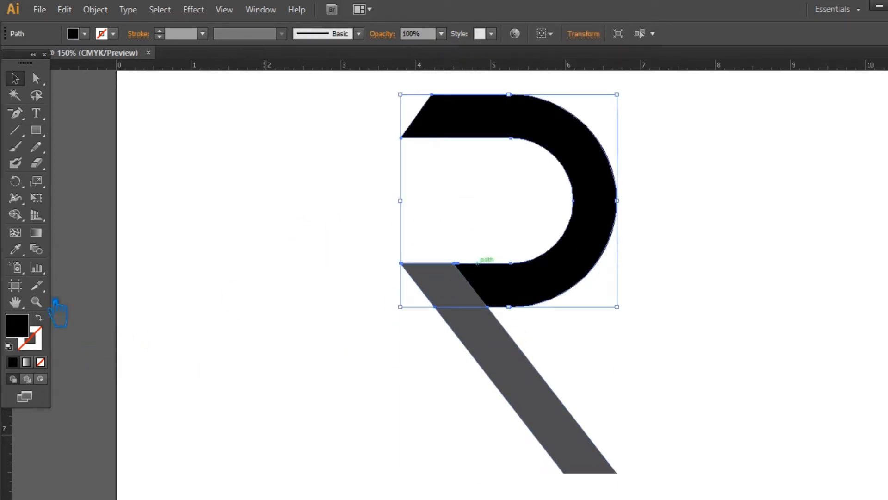
double_click(30, 332)
drag(460, 224, 453, 167)
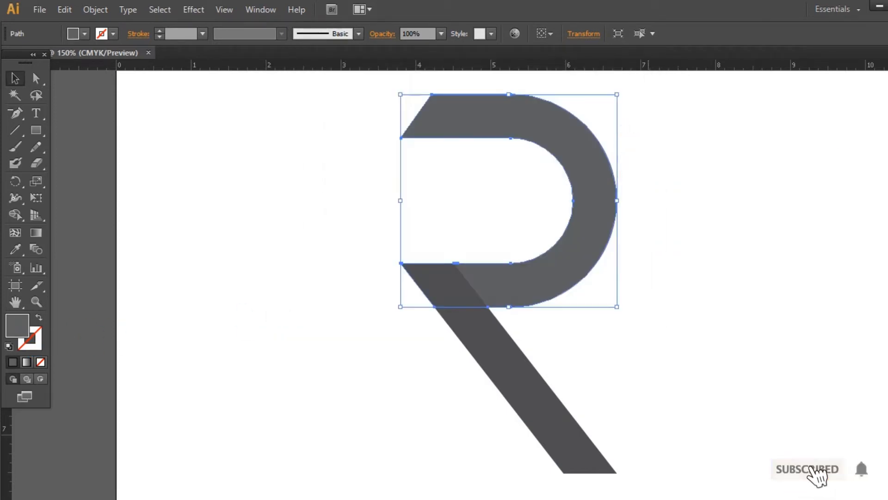
Switch the bowl's color mode to RGB and fill it with a dark red.
key(F6)
click(886, 61)
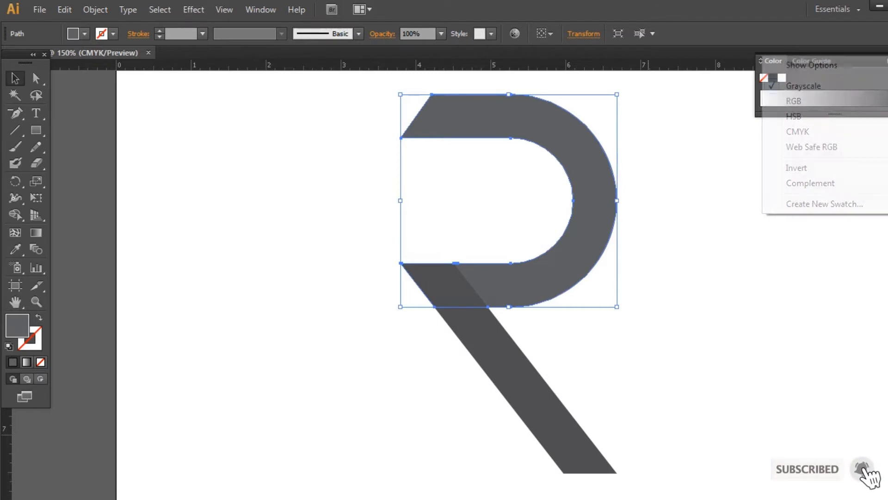
click(828, 101)
click(731, 206)
click(539, 288)
double_click(31, 338)
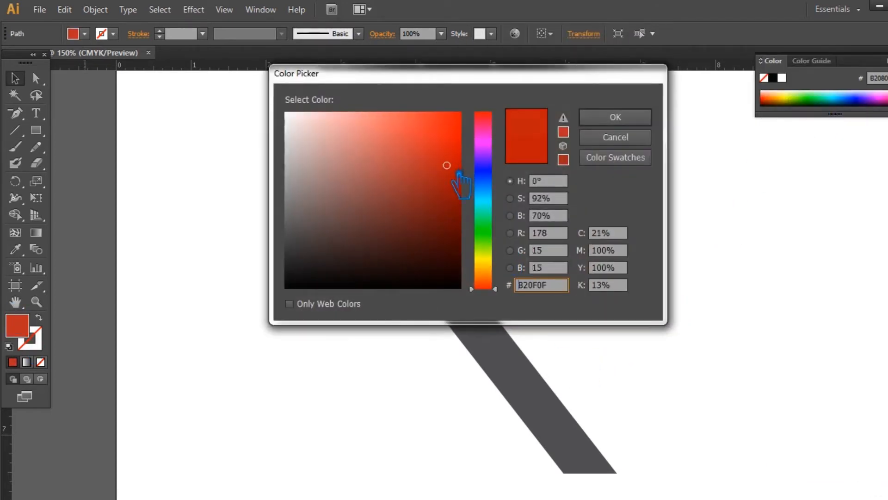
click(615, 118)
click(671, 245)
Sample the bowl's dark red fill onto the diagonal leg.
click(531, 396)
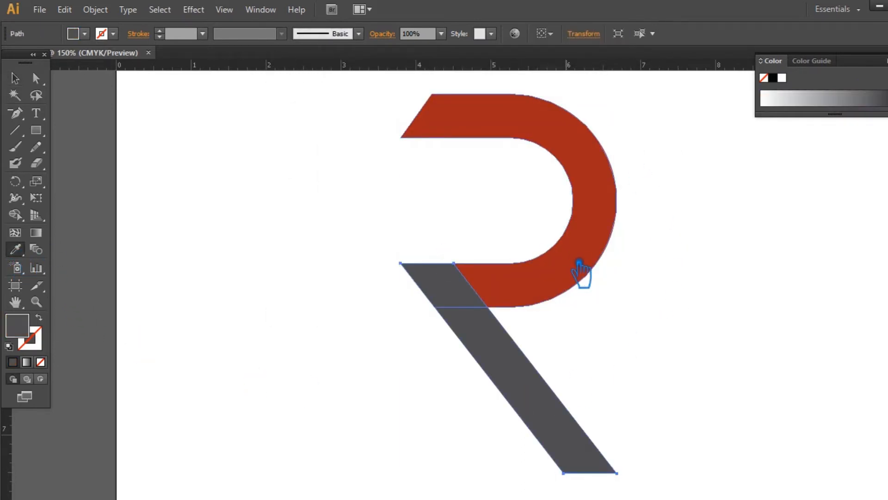
click(581, 271)
click(15, 78)
click(234, 151)
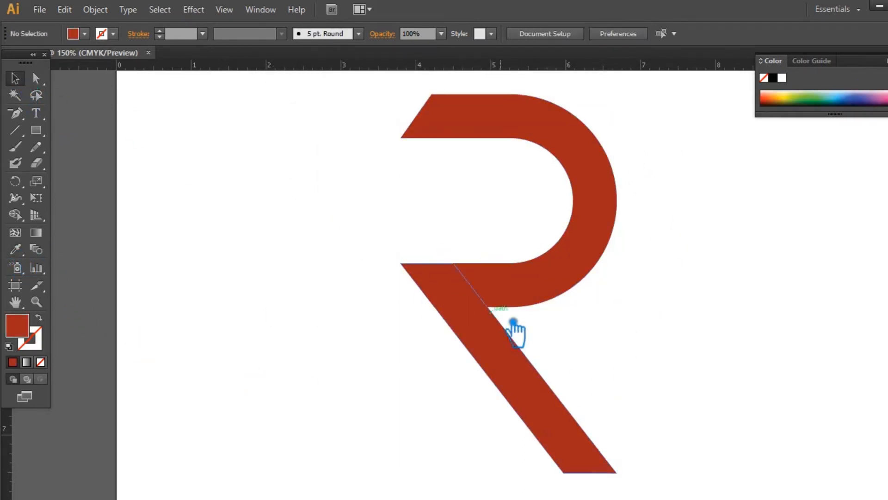
Change the diagonal leg's fill to the brighter red E20A0A.
click(503, 356)
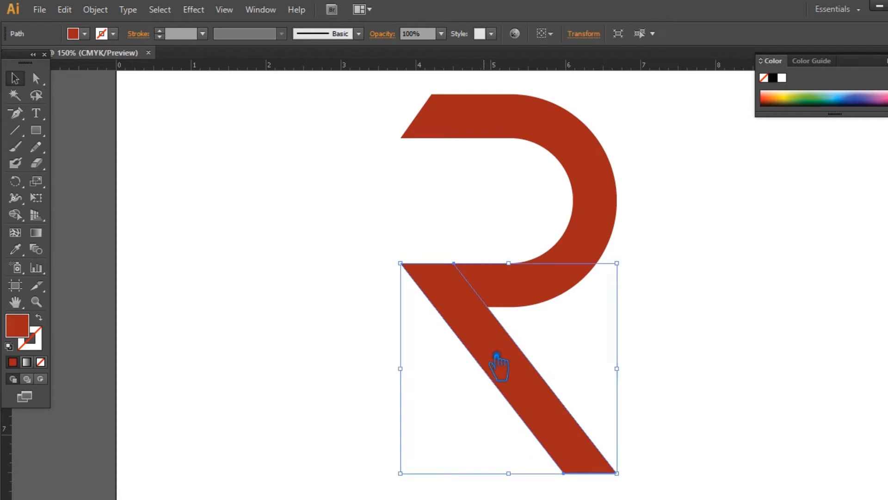
double_click(27, 331)
drag(455, 186, 469, 139)
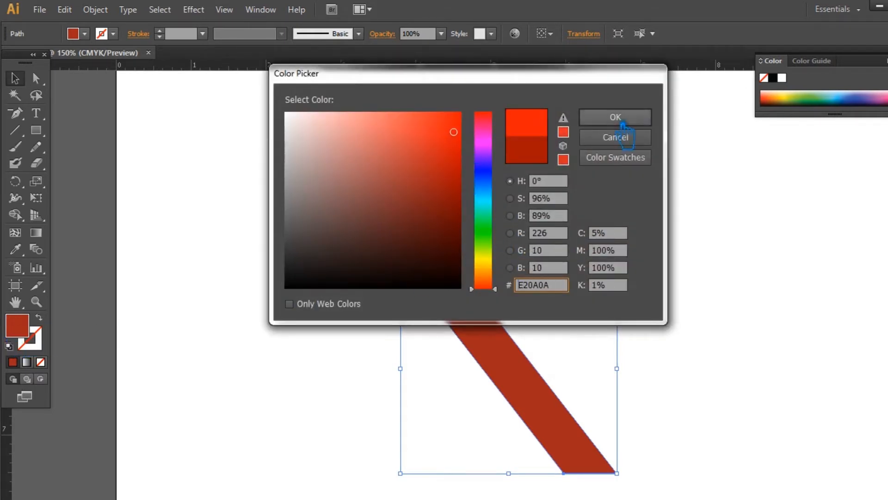
click(606, 118)
click(675, 167)
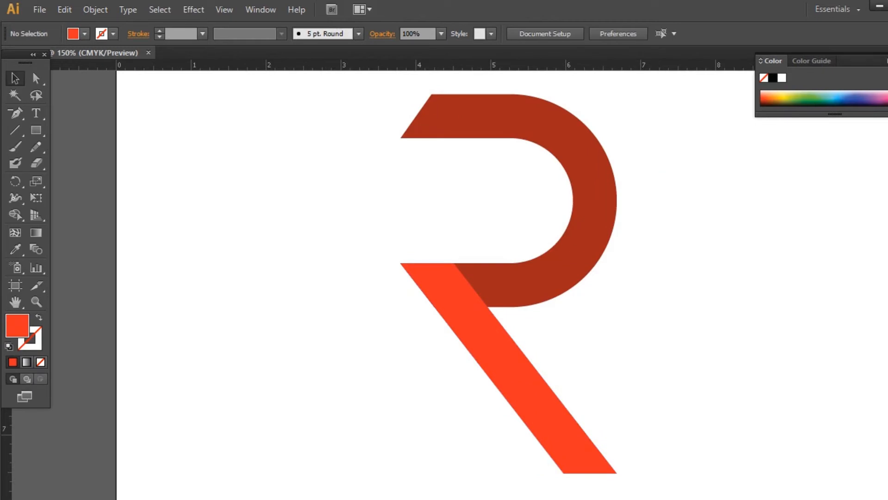
Group the R artwork and place a copy of it to the right of the original.
click(886, 61)
click(605, 246)
click(701, 297)
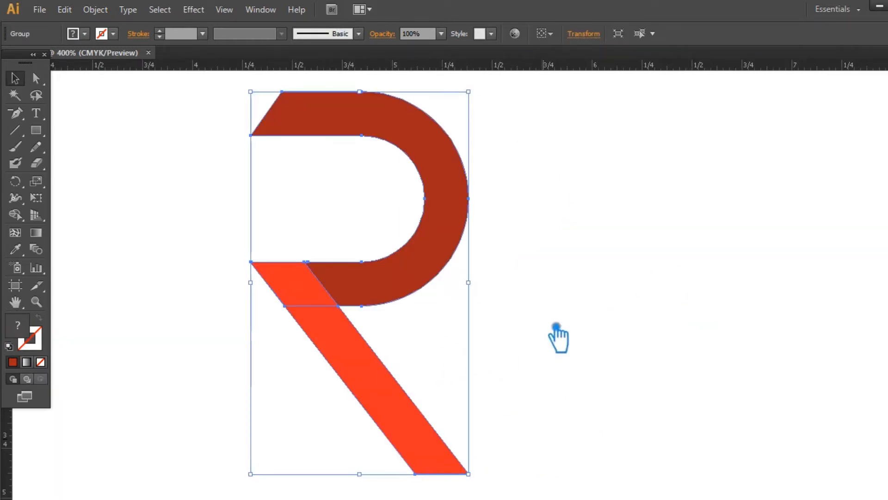
drag(423, 280, 749, 279)
drag(595, 370, 498, 404)
Ungroup the copied R so that its bowl and leg can be edited separately.
right_click(709, 233)
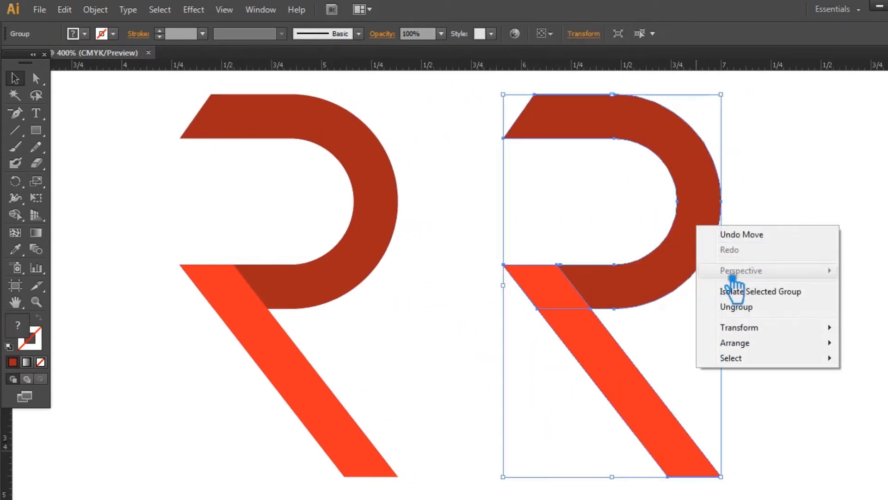
click(752, 307)
click(789, 296)
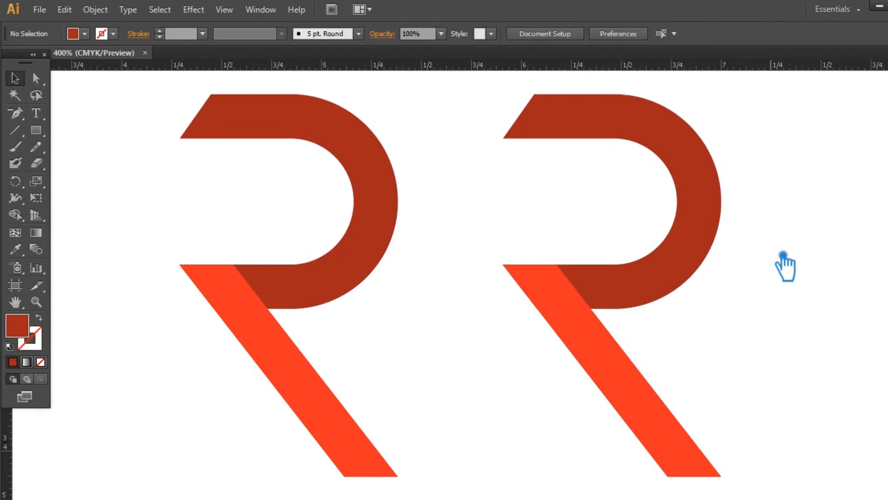
Turn the copied bowl into an outline by swapping its fill and stroke, with a stroke weight of 3 pt.
drag(677, 288, 648, 301)
click(647, 301)
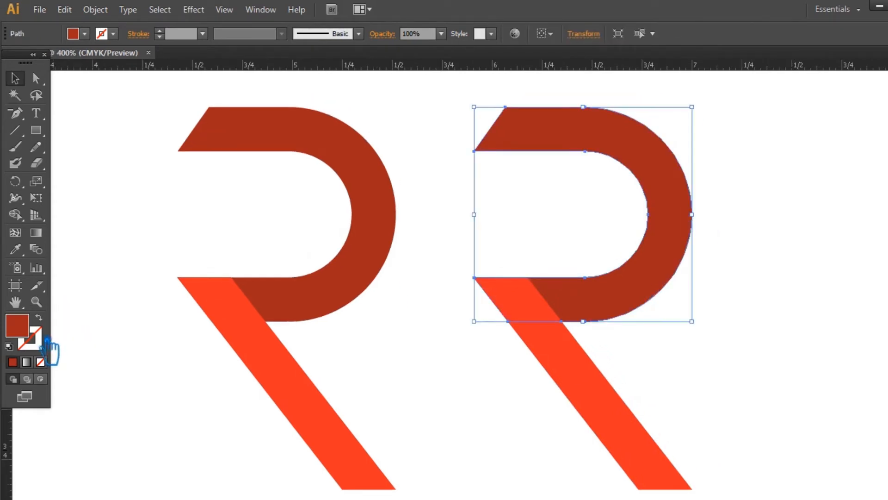
click(40, 318)
click(160, 31)
click(159, 30)
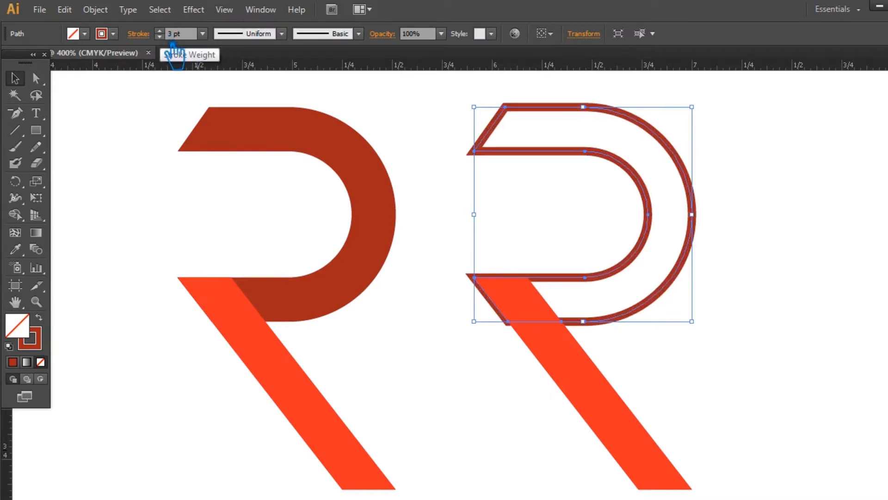
click(159, 36)
click(159, 30)
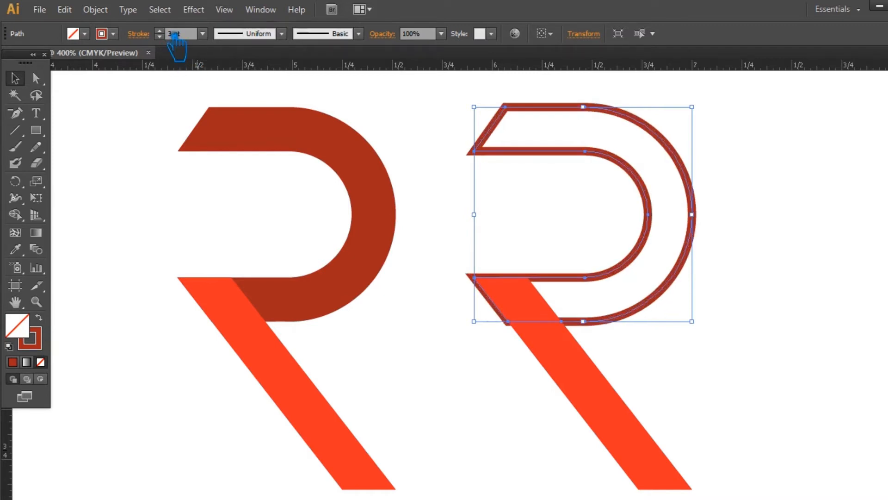
Give the copied R's diagonal leg the bowl's outline style, with no fill and a 3 pt dark red stroke.
click(588, 368)
click(16, 249)
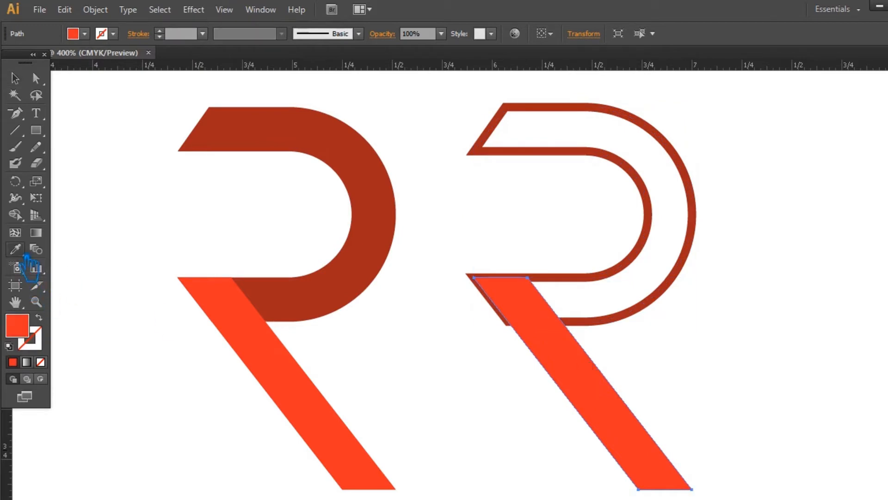
click(695, 267)
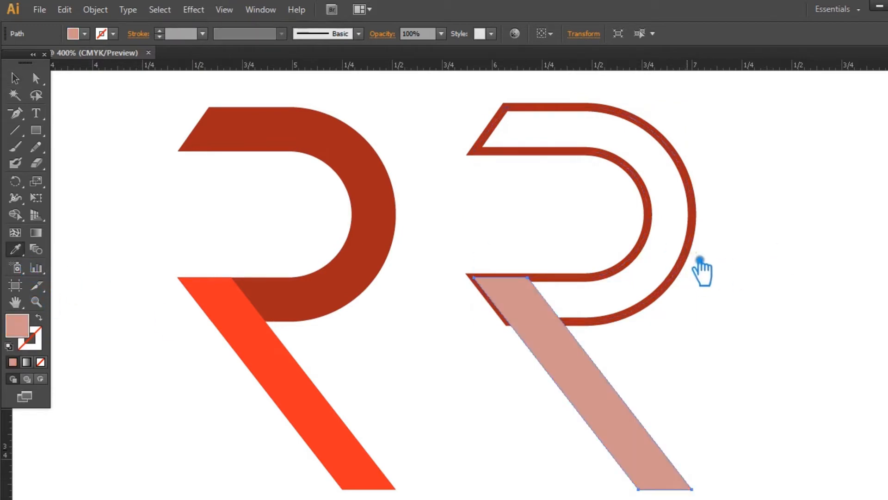
click(699, 258)
click(15, 78)
click(493, 204)
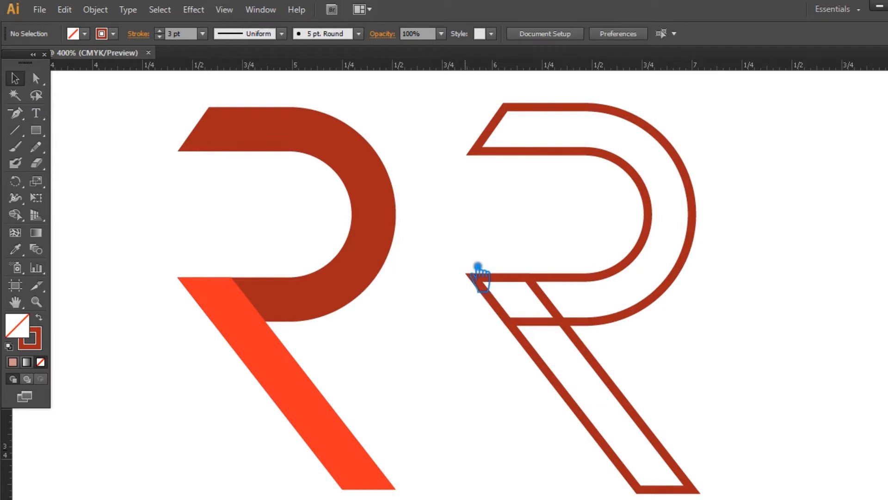
Nudge the whole outlined R left, closer to the solid R.
scroll(479, 277, down, 1)
drag(478, 267, 436, 245)
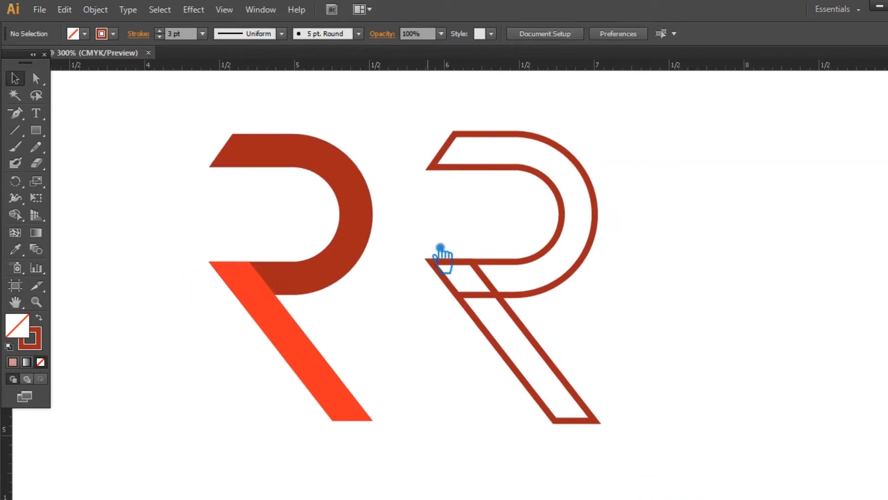
drag(638, 431, 421, 139)
key(Left)
key(Left)
key(Left)
key(Left)
key(Left)
key(Left)
Group the outlined R and place a copy of it to its right.
key(ctrl+g)
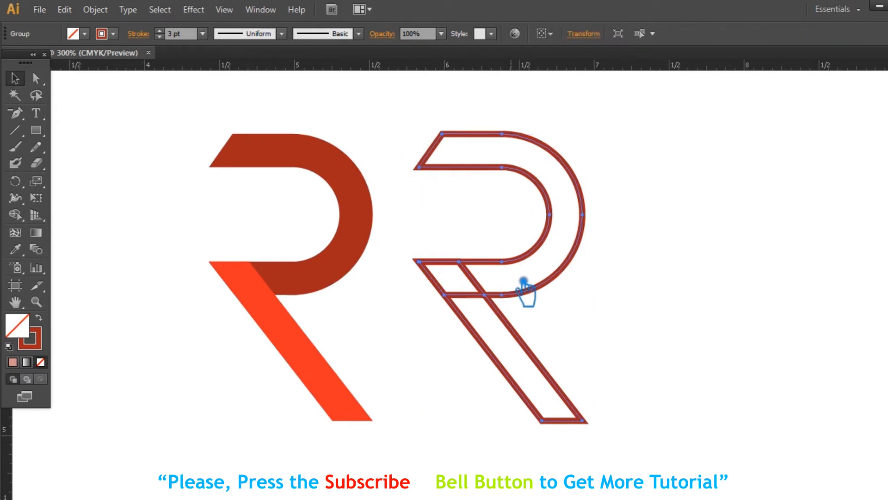
click(647, 322)
drag(519, 265, 707, 276)
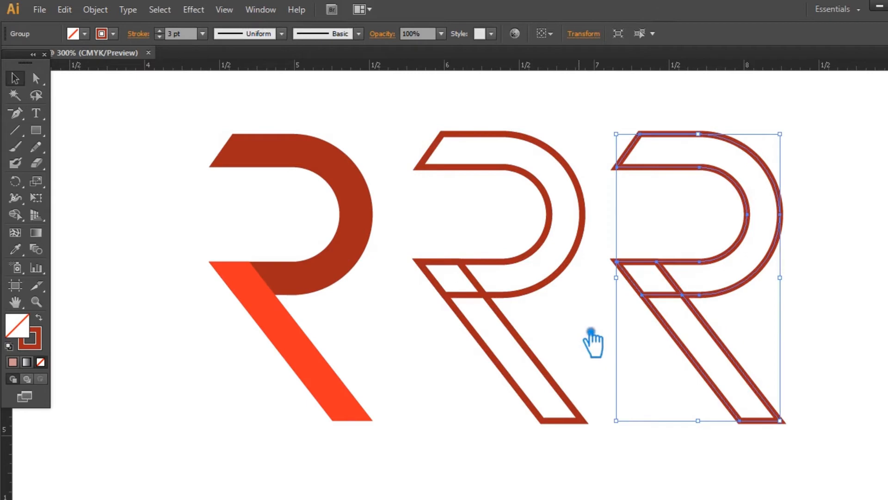
Expand the strokes of the middle outlined R into filled shapes.
click(435, 212)
click(95, 9)
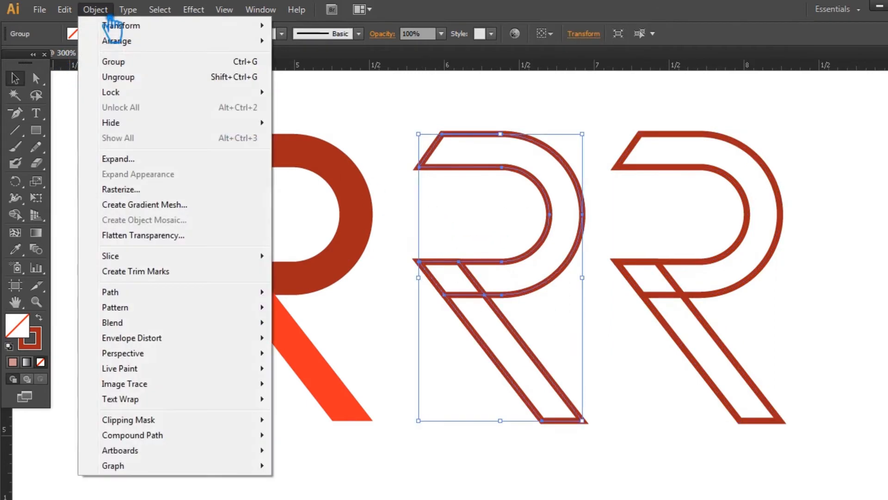
click(141, 154)
click(671, 300)
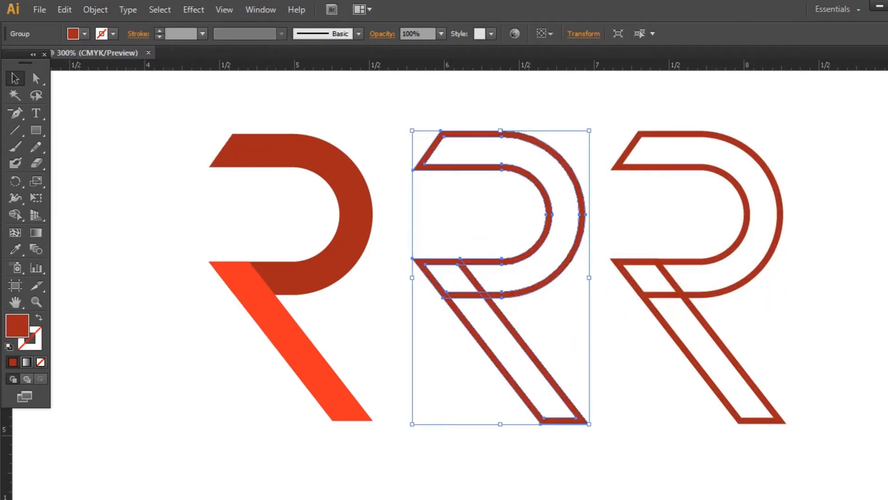
Divide the middle R's expanded shapes where they overlap and ungroup the resulting pieces.
key(shift+ctrl+F9)
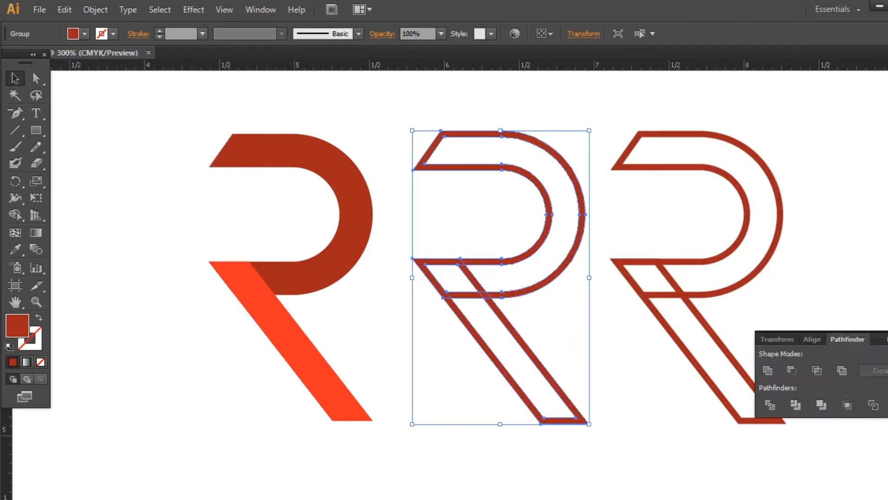
click(789, 410)
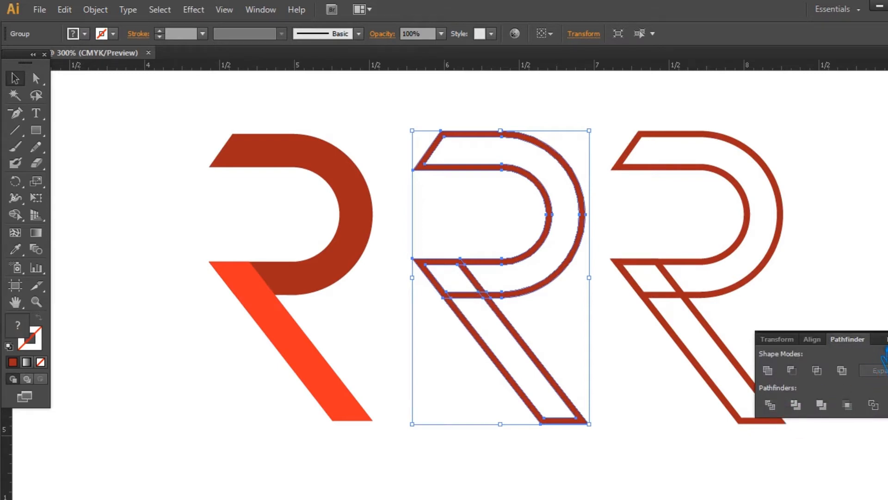
key(shift+ctrl+F9)
click(553, 357)
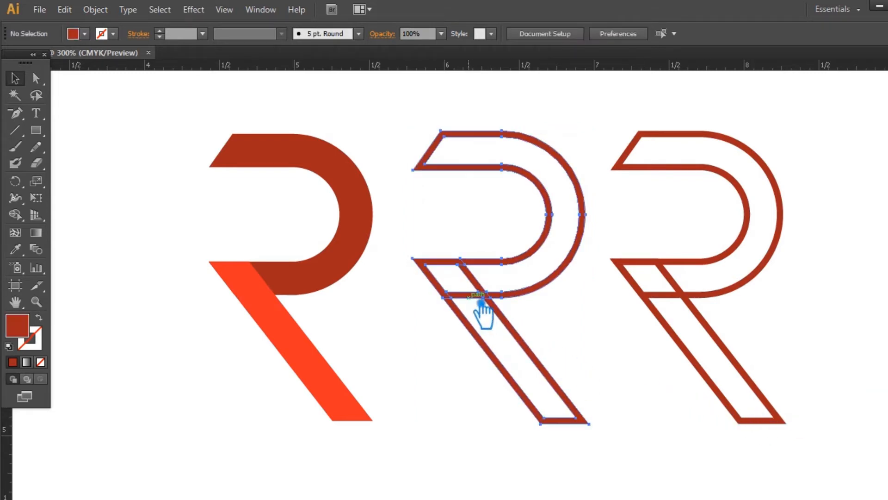
right_click(468, 296)
click(523, 378)
click(490, 312)
Delete the inner line pieces where the middle R's leg and bowl cross, opening the junction between them.
click(488, 286)
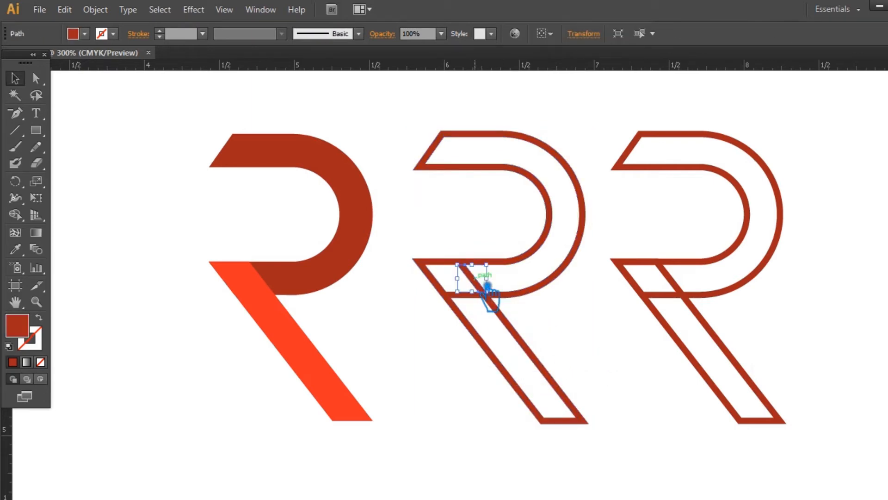
key(Delete)
click(478, 298)
key(Delete)
click(484, 293)
key(Delete)
drag(451, 184, 450, 184)
click(609, 329)
click(476, 282)
key(Delete)
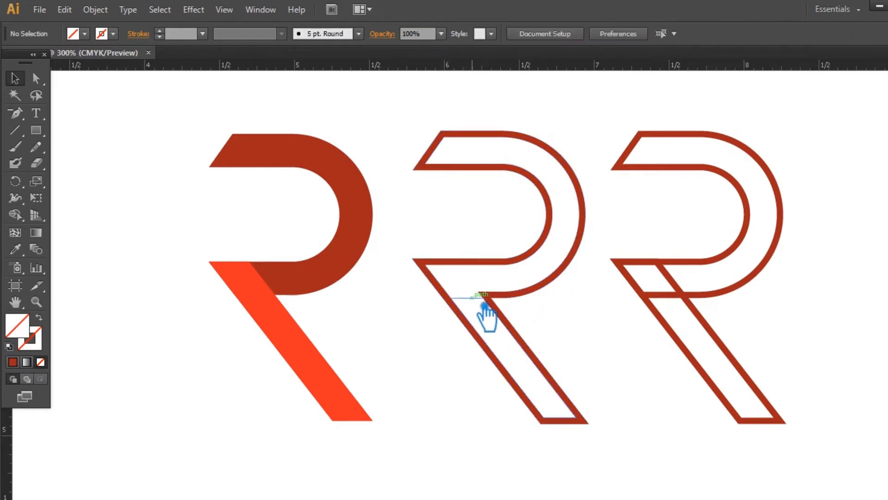
Unite the remaining pieces of the middle R into one continuous outline shape.
drag(573, 455, 441, 157)
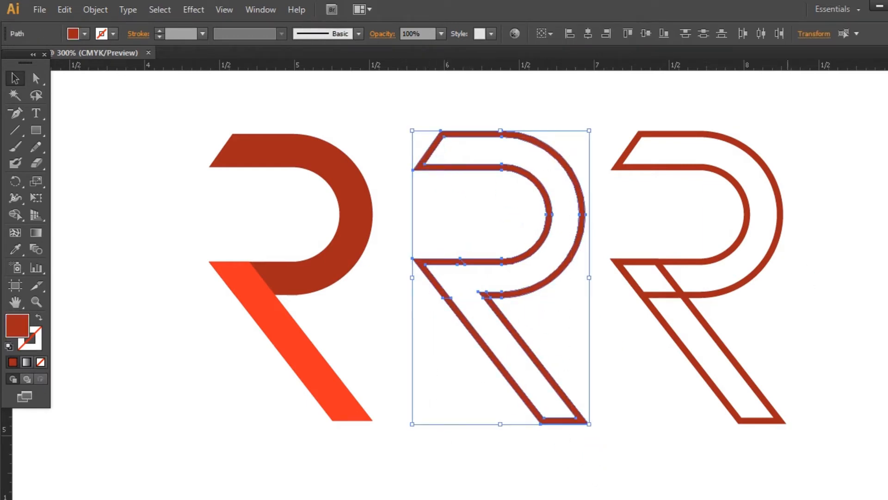
key(shift+ctrl+F9)
click(775, 373)
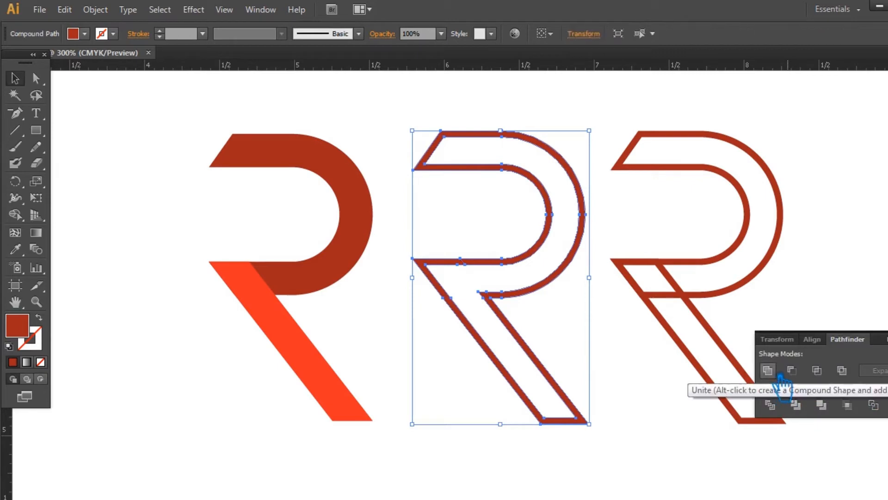
click(887, 333)
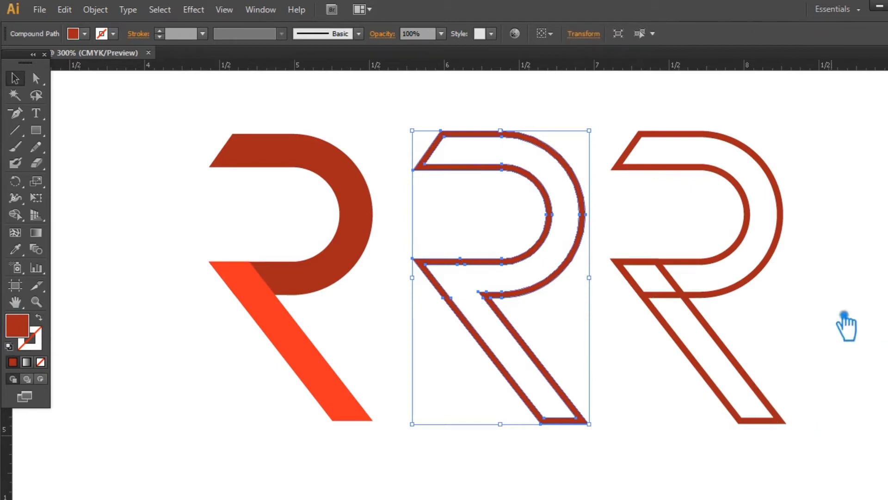
click(845, 313)
Ungroup the solid R so that its bowl and leg can be edited separately.
drag(845, 313, 675, 345)
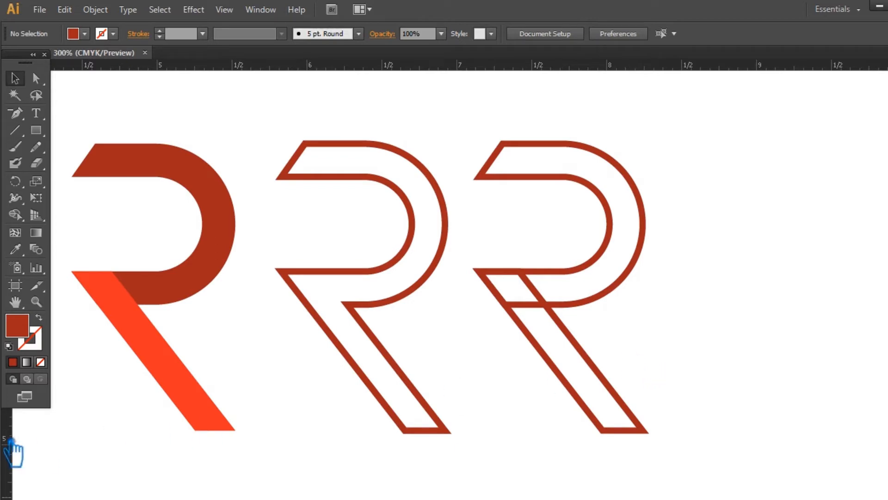
click(160, 357)
right_click(151, 351)
click(195, 432)
click(290, 402)
Create an offset path of 0.06 in around the solid R's diagonal leg, with mitered joins.
click(170, 362)
click(108, 14)
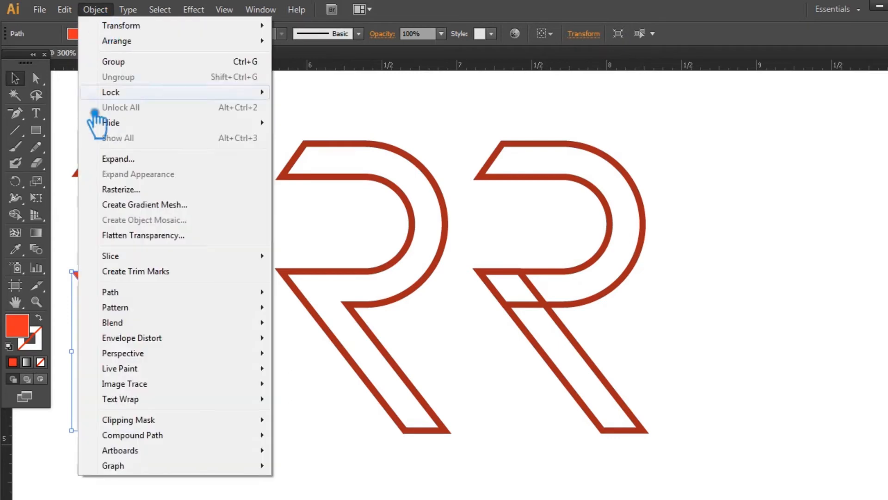
mouse_move(149, 294)
click(340, 345)
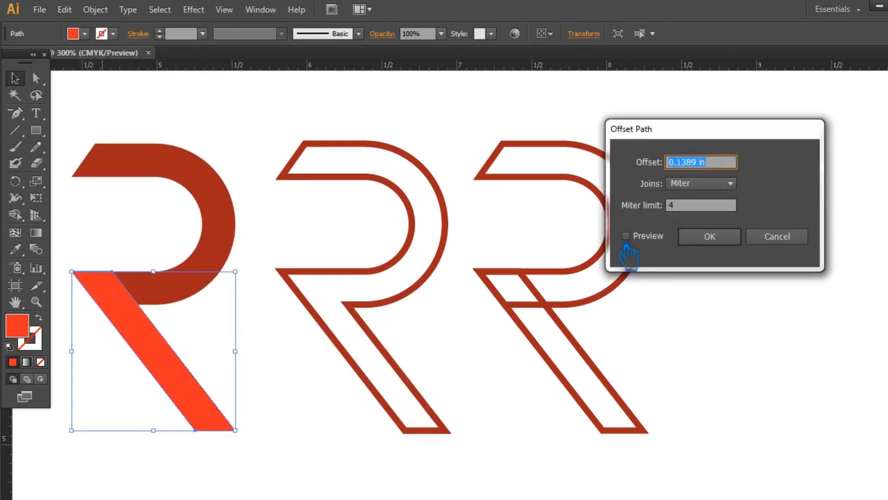
click(635, 240)
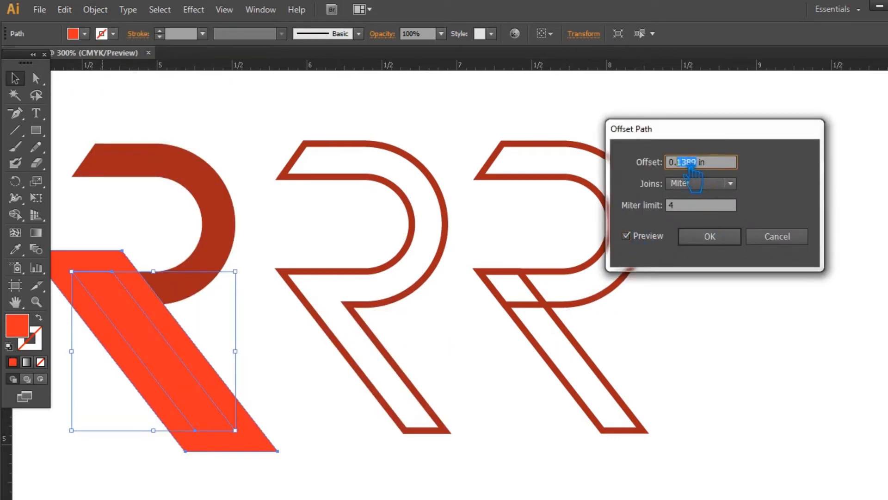
text(05)
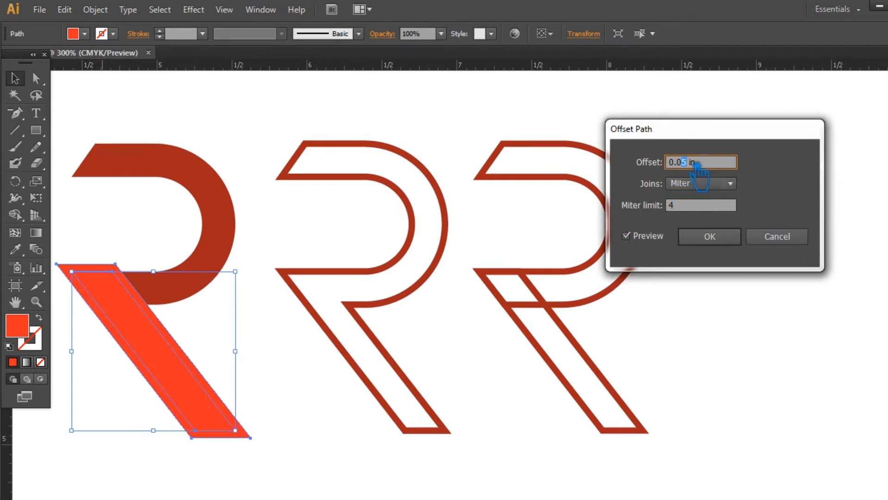
text(7)
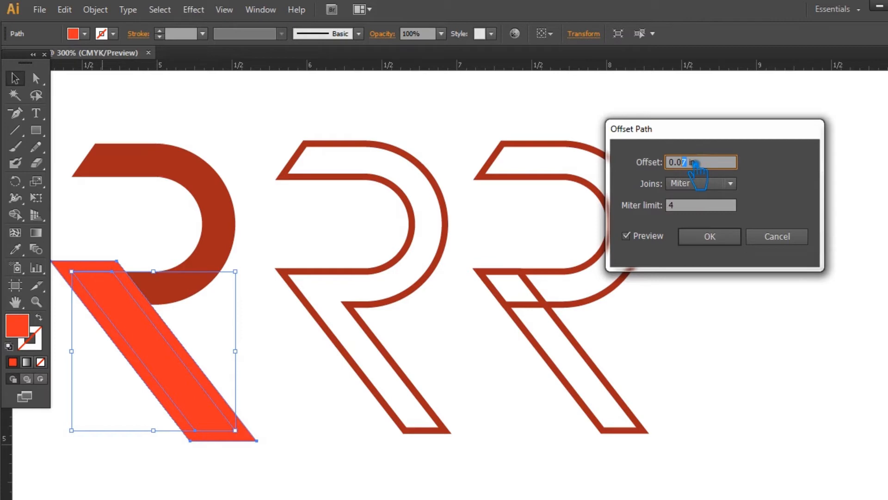
text(6)
click(699, 237)
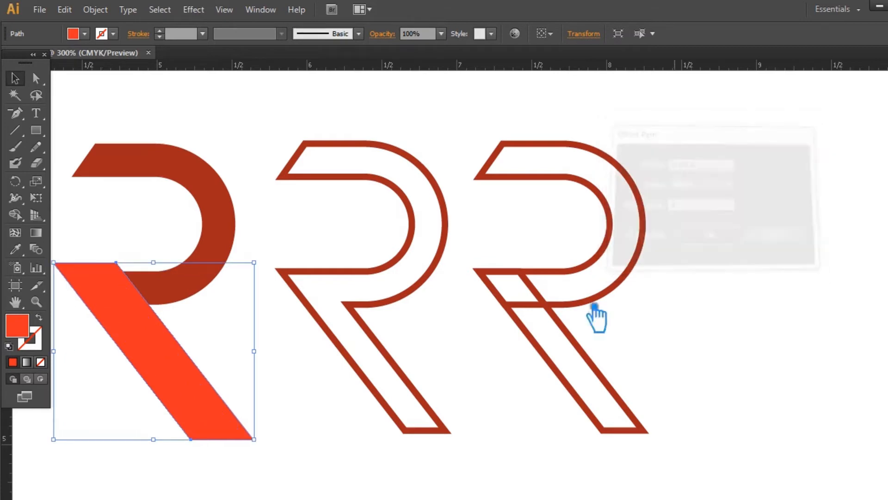
Select the solid R's bowl, leg and offset shape together and divide them where they overlap.
drag(260, 367, 79, 273)
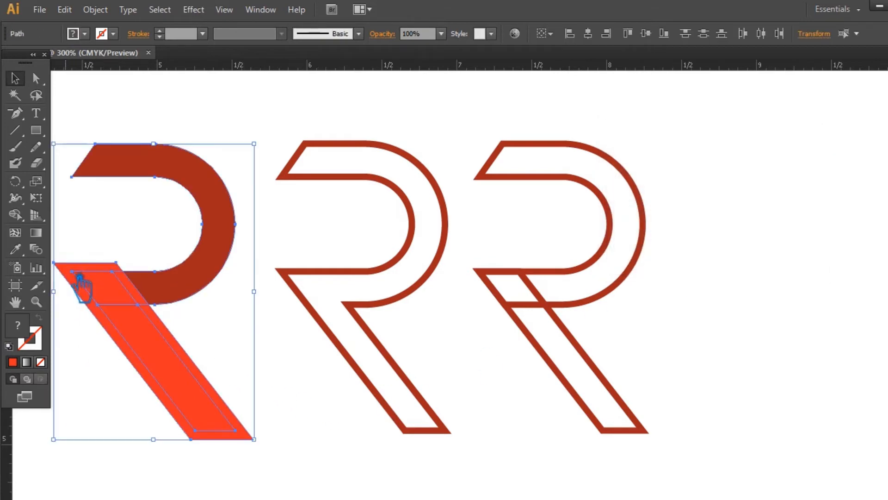
click(261, 388)
drag(193, 320, 153, 279)
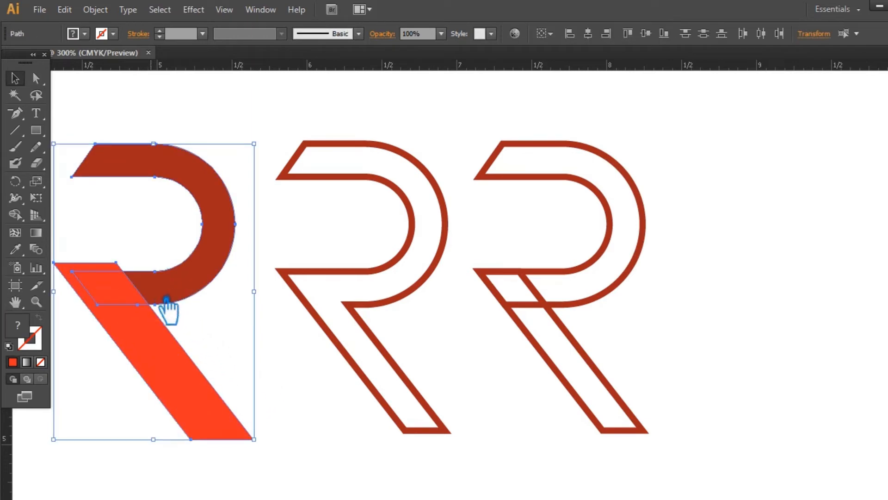
drag(229, 333, 109, 267)
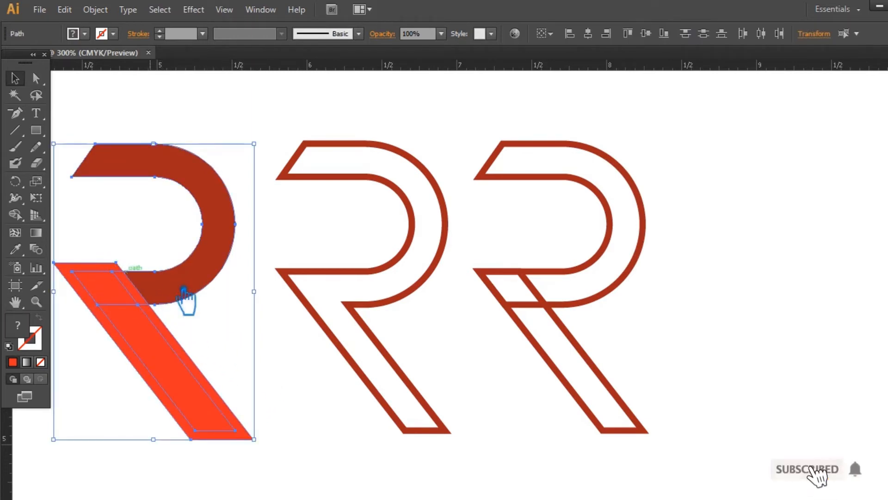
key(shift+ctrl+F9)
click(773, 405)
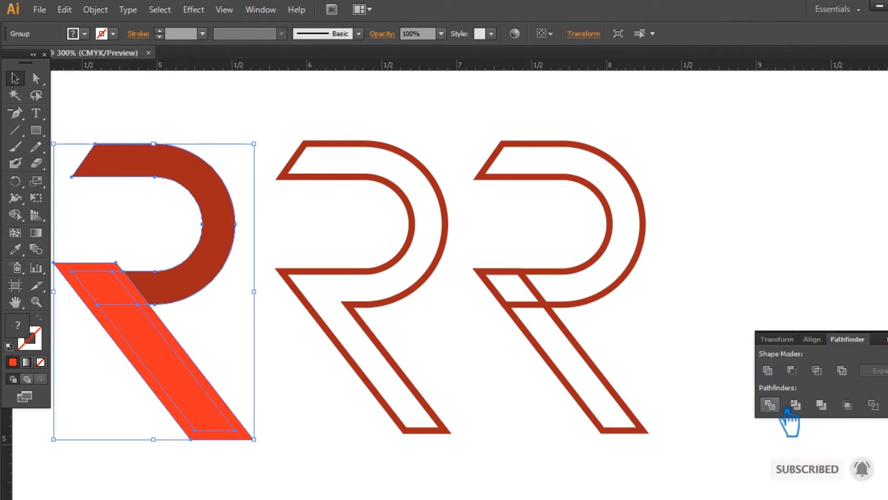
click(887, 334)
click(853, 324)
Ungroup the divided solid R and delete the excess offset area around the leg.
right_click(152, 364)
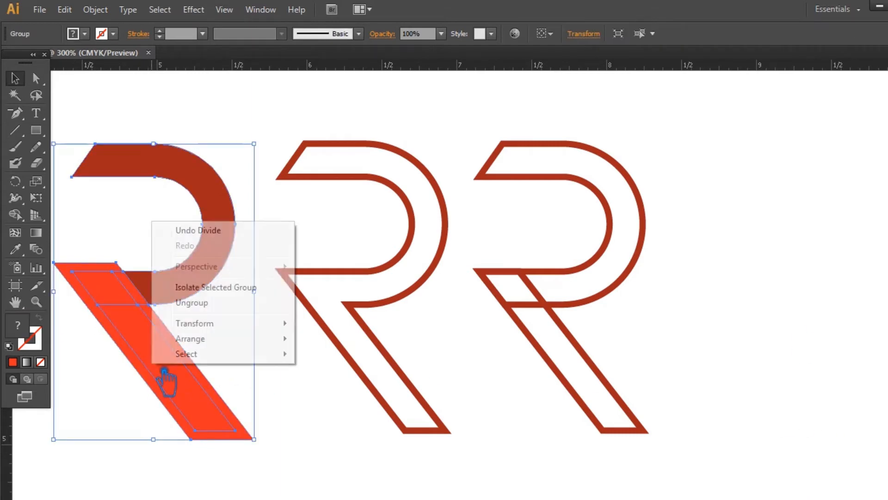
click(217, 303)
click(79, 274)
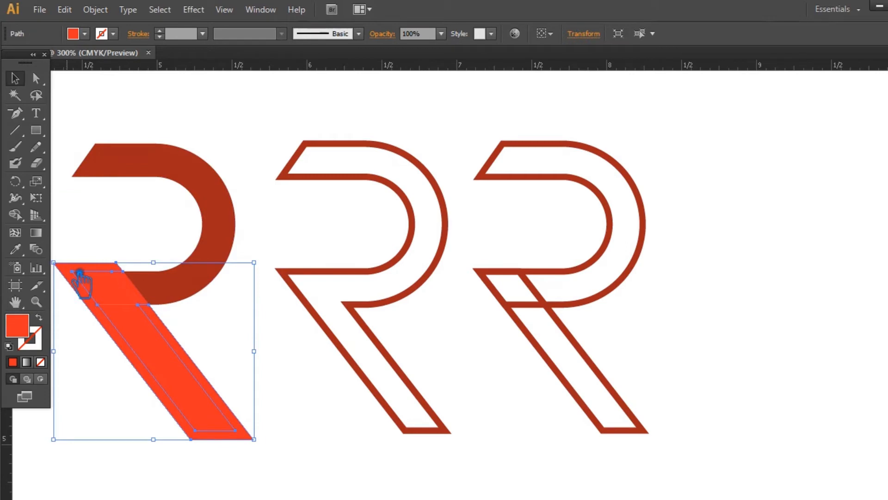
key(Delete)
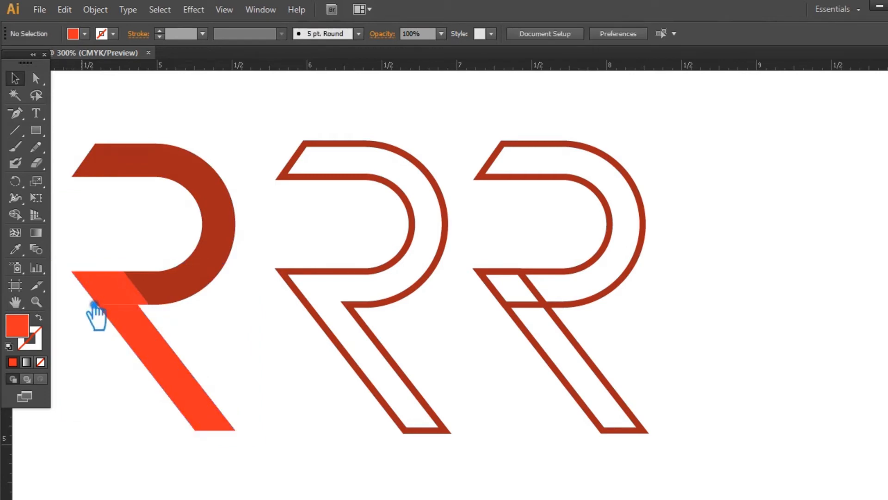
Recolor the narrow strip between the solid R's leg and bowl as a shadow with the dark red 68030B.
click(147, 299)
click(16, 249)
click(206, 291)
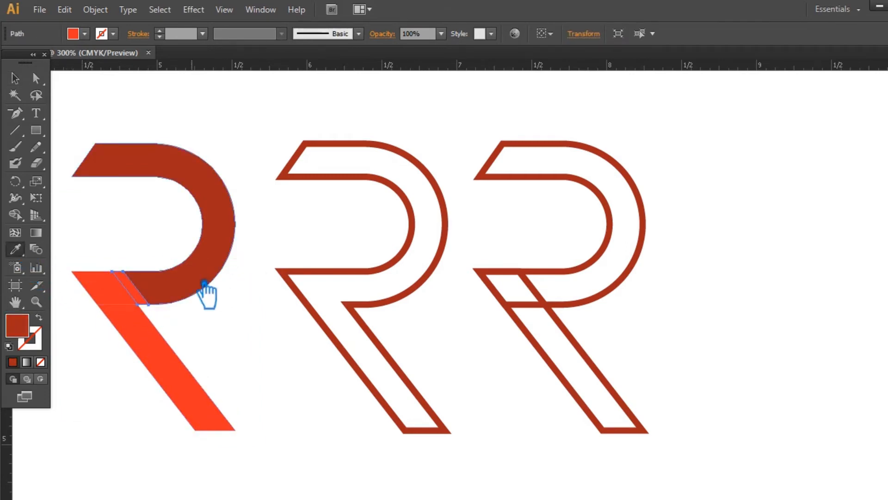
double_click(33, 332)
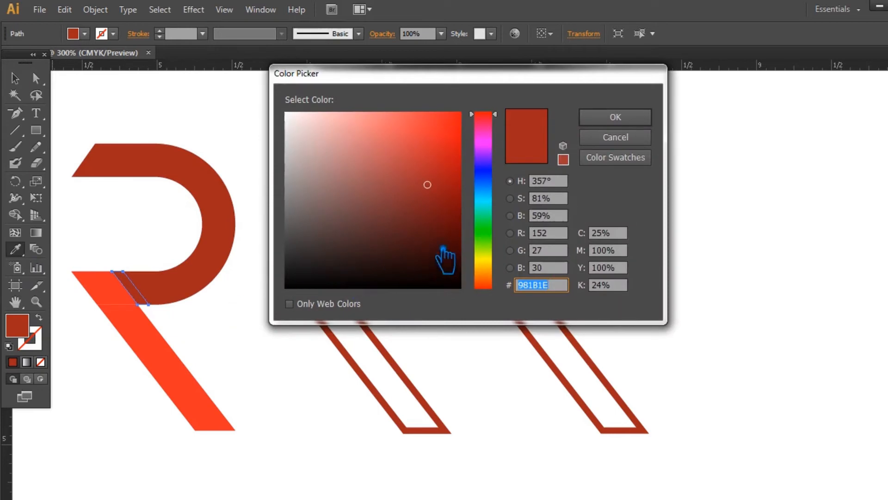
click(453, 201)
click(454, 213)
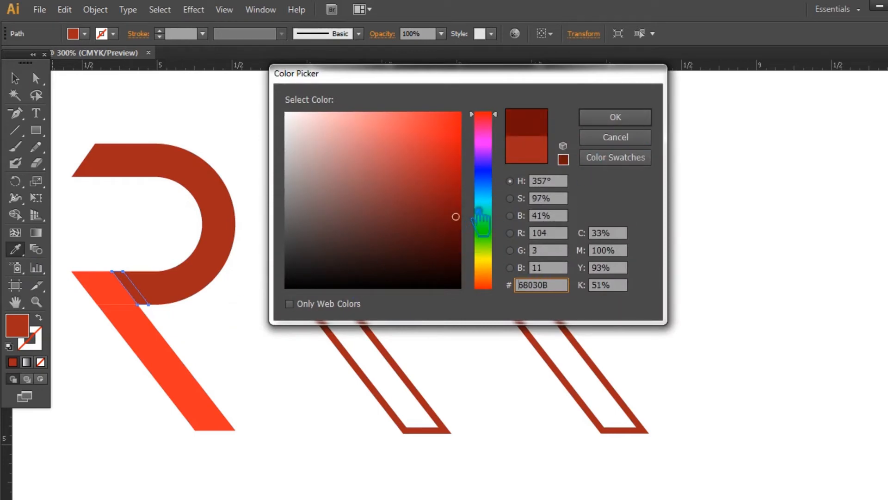
click(615, 117)
click(15, 79)
click(248, 123)
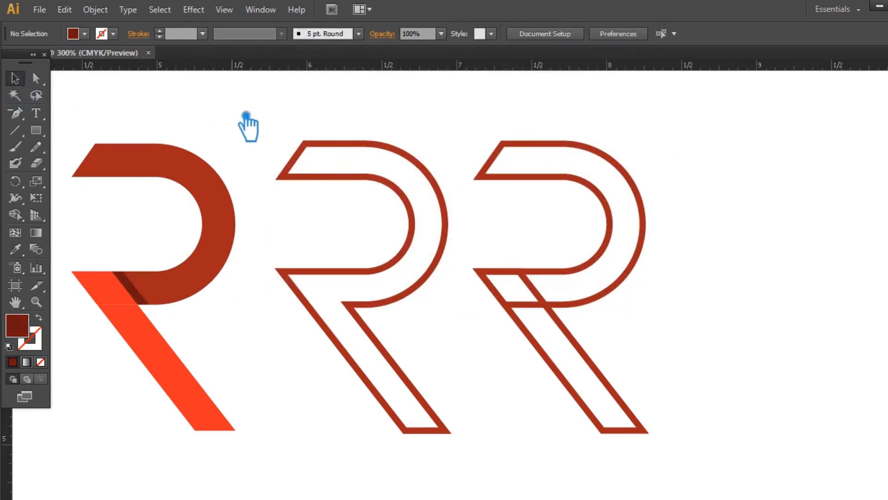
Remove the extra anchor points along the two long edges of the solid R's diagonal leg.
click(126, 295)
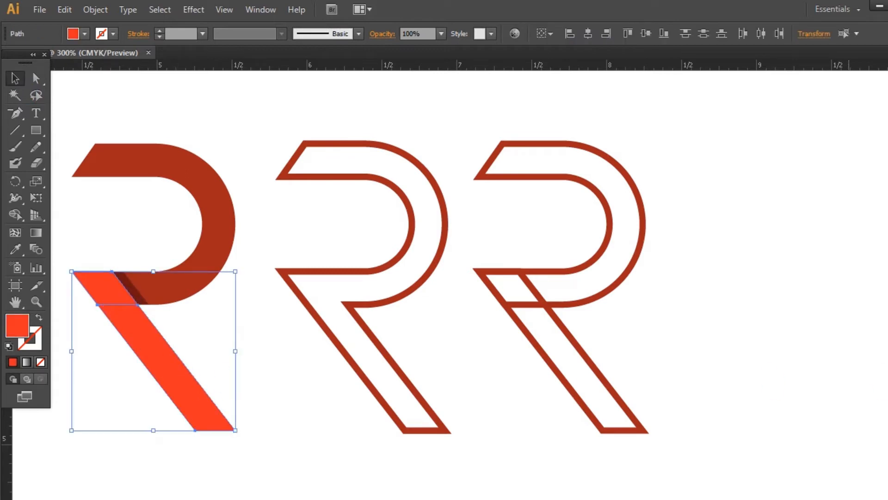
key(ctrl+shift+F9)
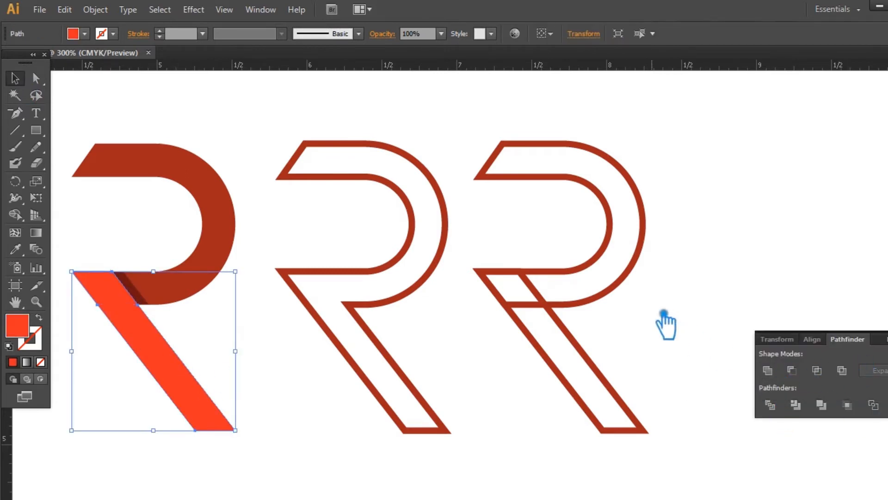
key(p)
click(138, 306)
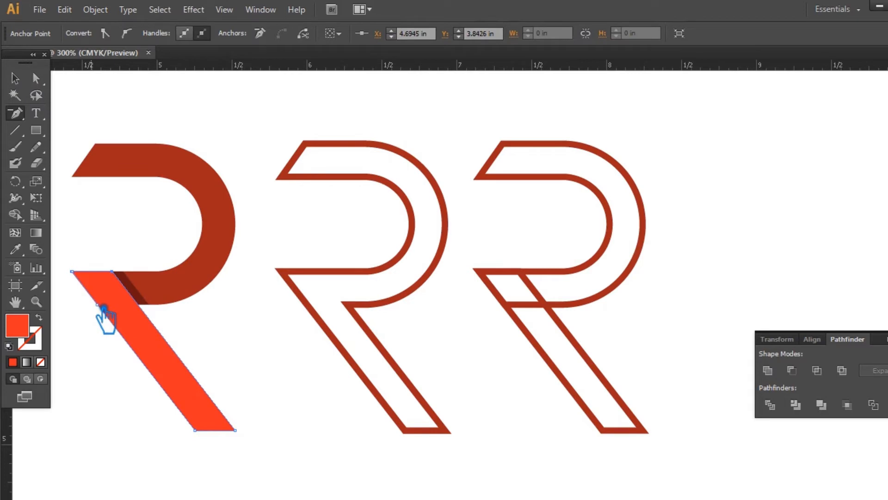
click(15, 79)
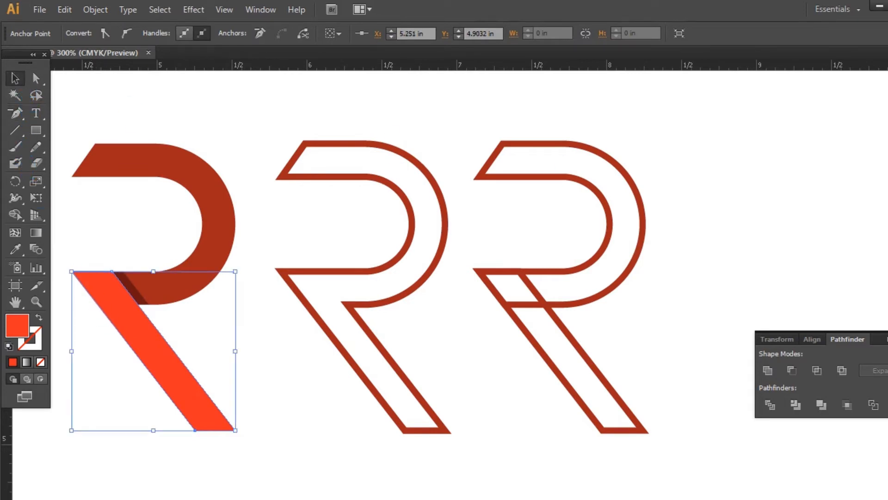
key(ctrl+shift+F9)
click(826, 329)
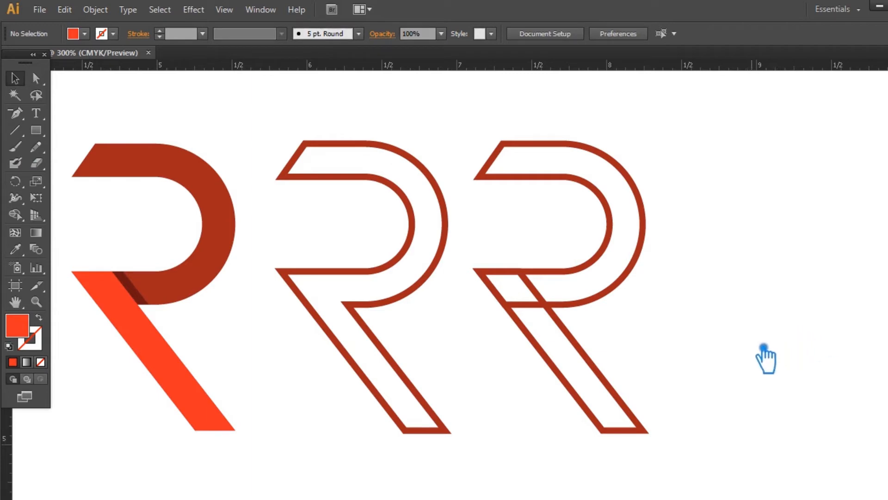
Move the shadow strip's two leg-side anchor points slightly away from the solid R's leg, leaving a thin gap between them.
key(a)
click(141, 300)
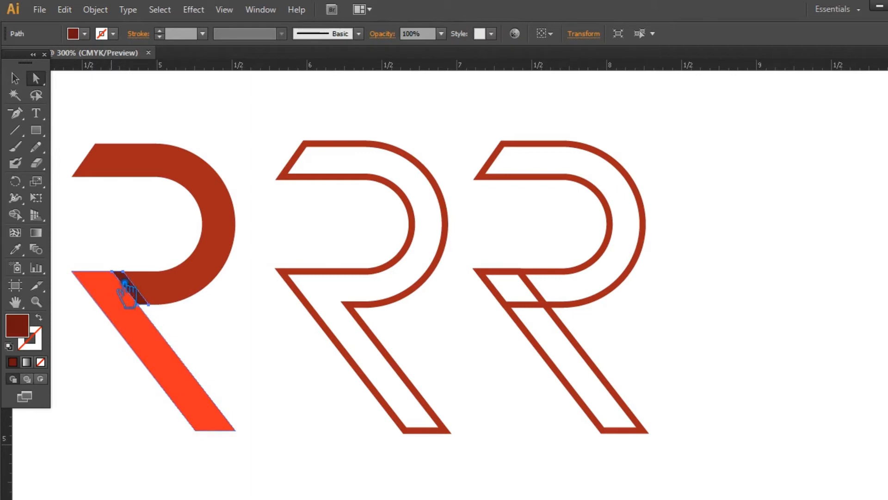
click(114, 272)
click(153, 309)
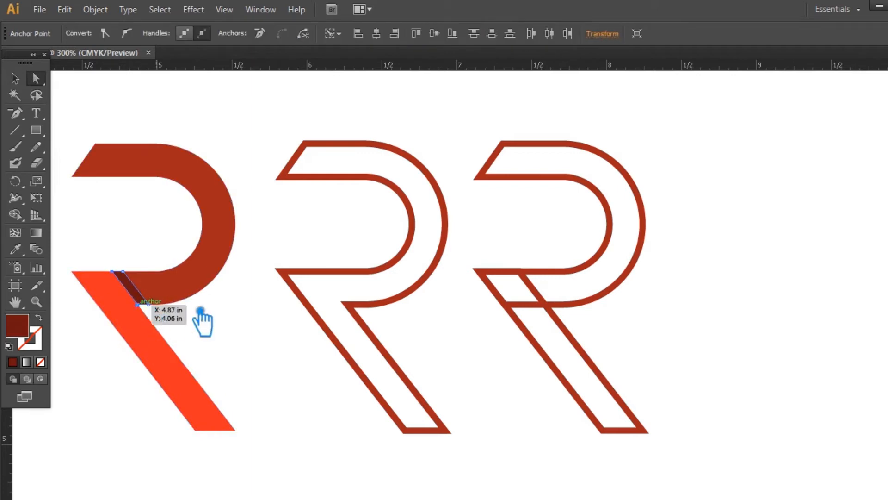
click(231, 321)
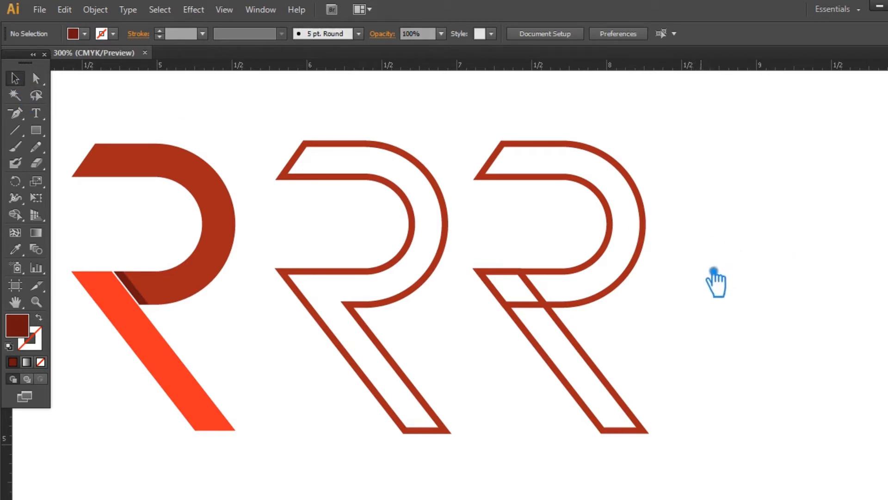
Ungroup the third R so its outlined bowl and leg are separate objects.
click(599, 305)
right_click(601, 307)
click(630, 385)
click(734, 313)
Paste a copy of the third R's bowl outline in front and scale it down about its center.
click(552, 306)
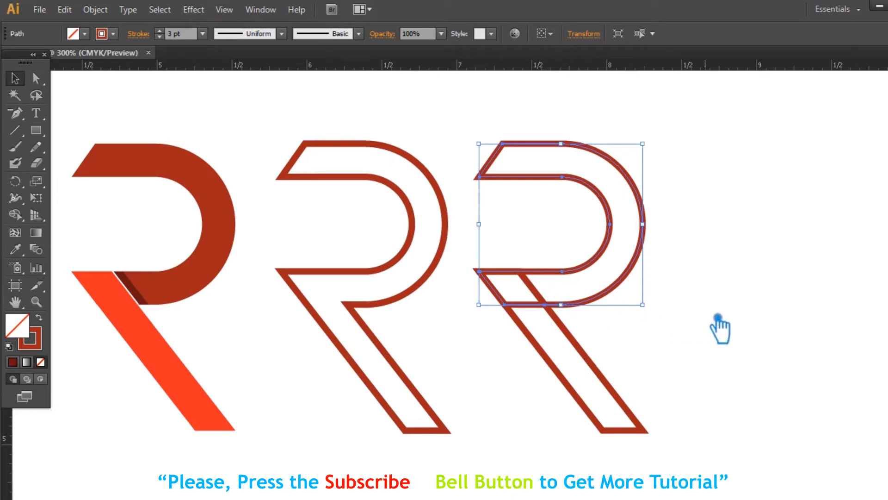
key(ctrl+c)
key(ctrl+f)
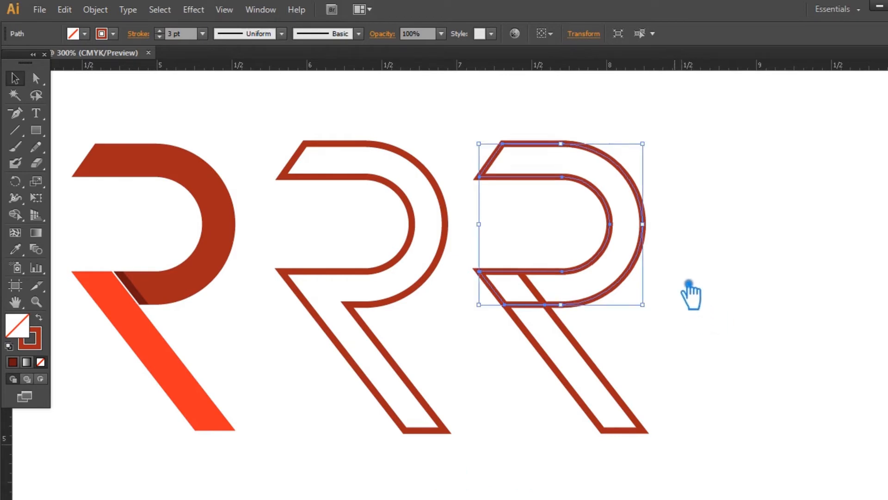
drag(648, 145, 644, 151)
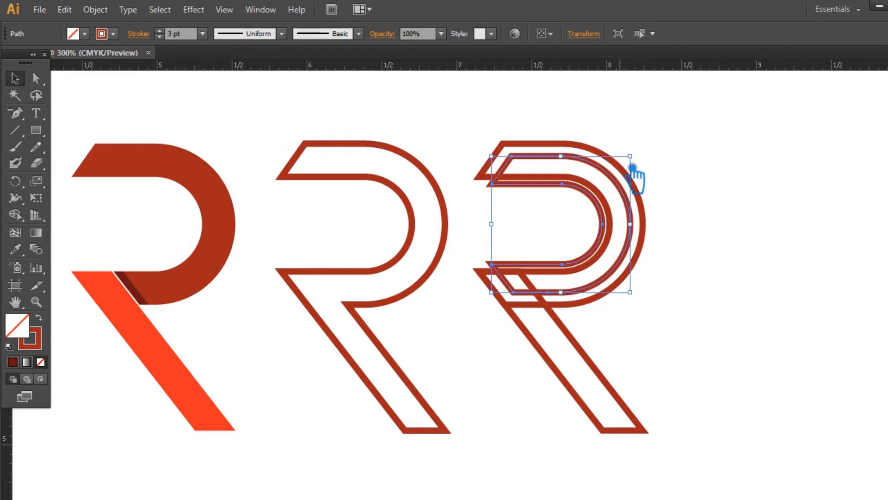
Delete the inner curve and both slanted ends of the scaled bowl copy, keeping only its outer curved line.
key(p)
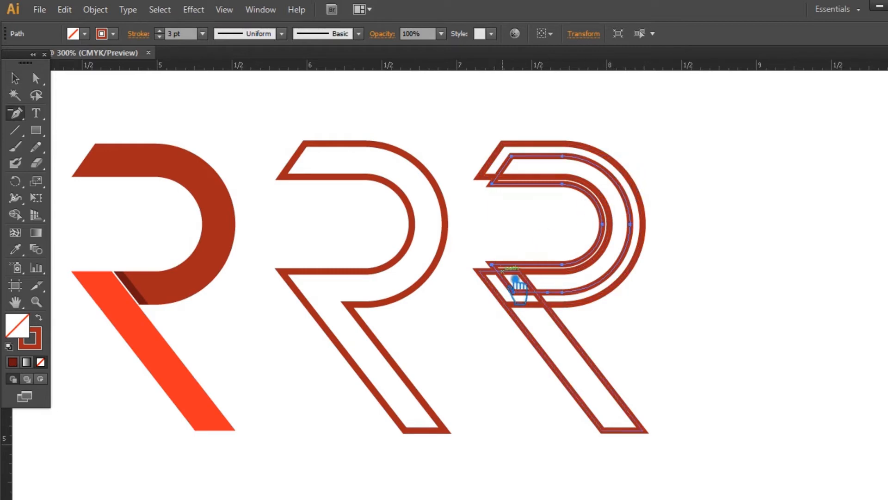
key(a)
click(530, 278)
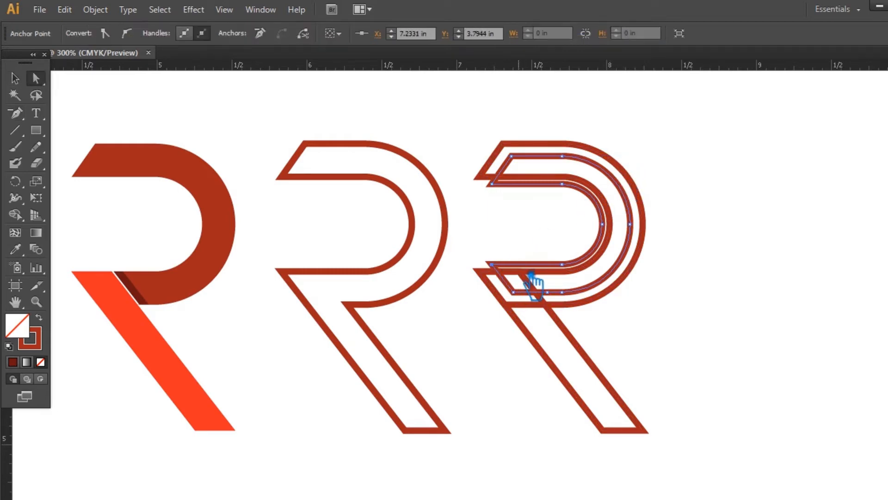
click(532, 277)
key(Delete)
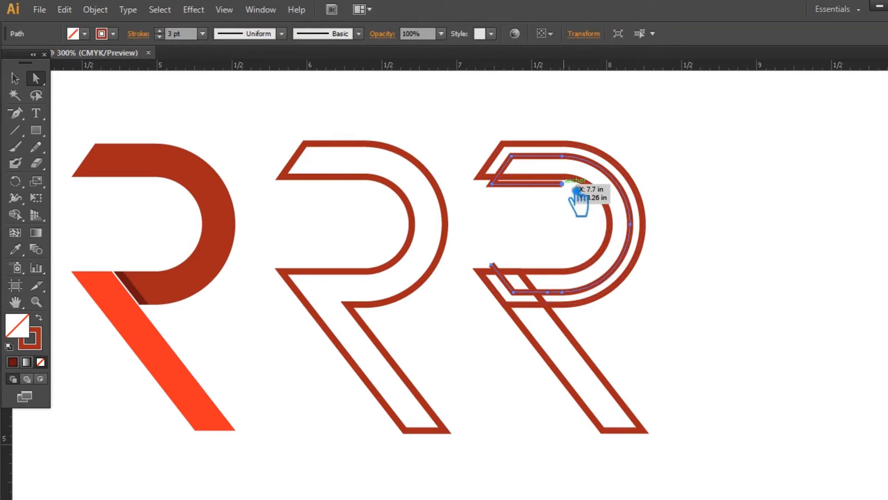
click(573, 192)
key(Delete)
click(507, 199)
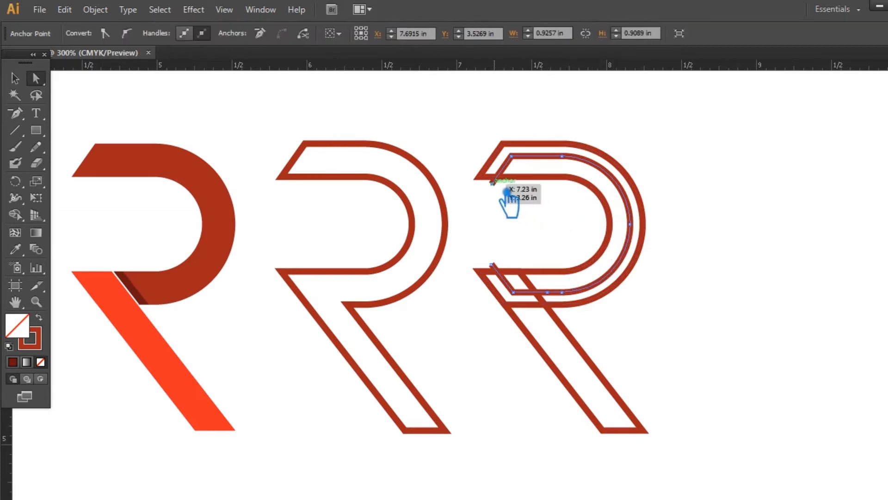
key(Delete)
click(502, 278)
key(Delete)
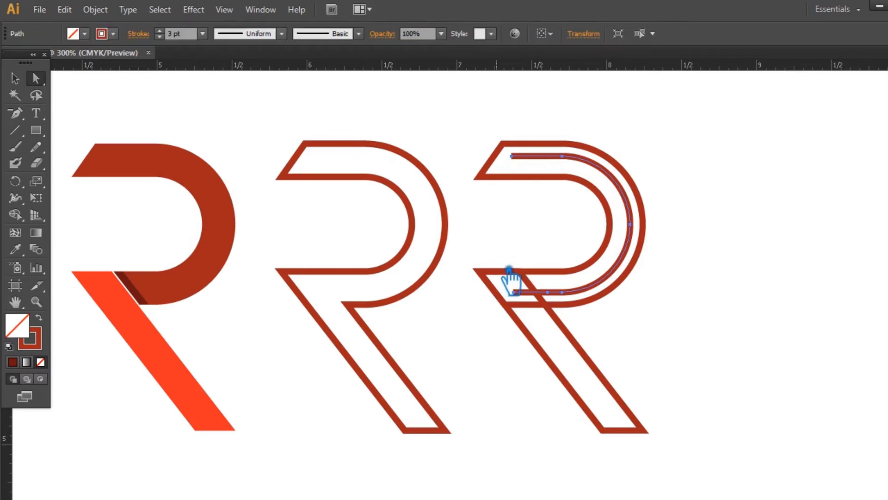
click(15, 78)
click(666, 224)
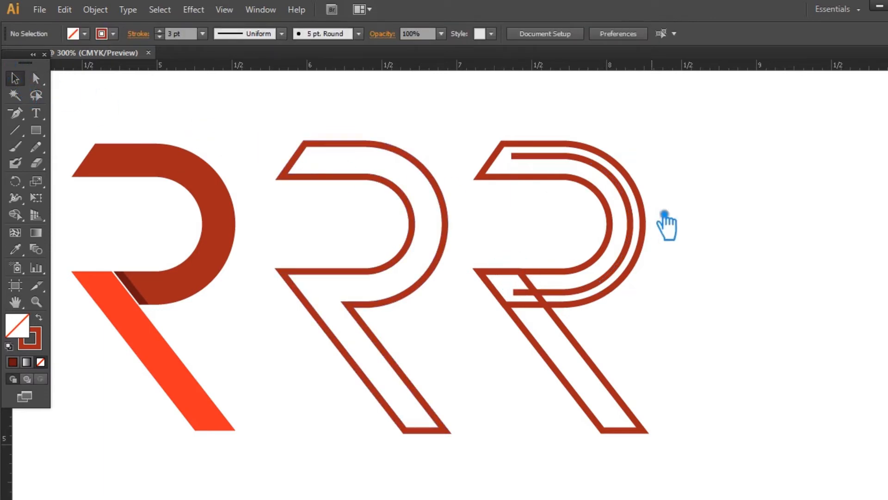
Shrink the inner curved line slightly to sit midway in the bowl and extend both its ends left past the slanted edges.
click(641, 215)
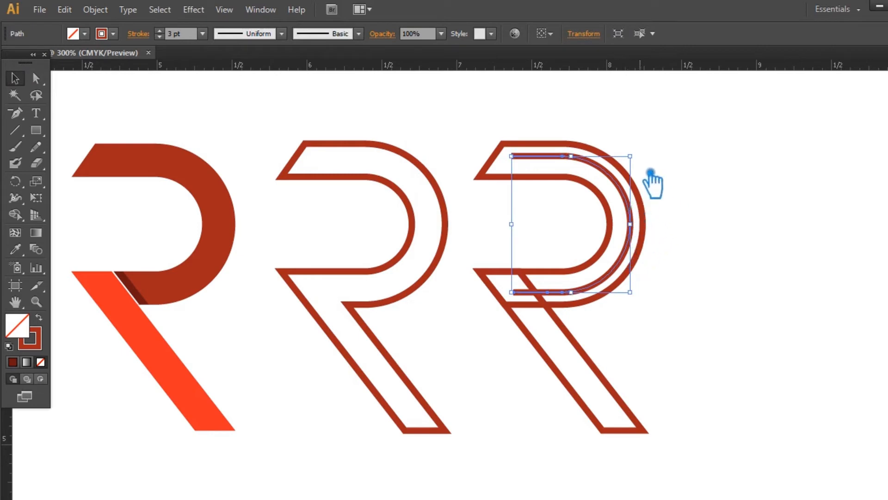
drag(631, 157, 640, 166)
key(a)
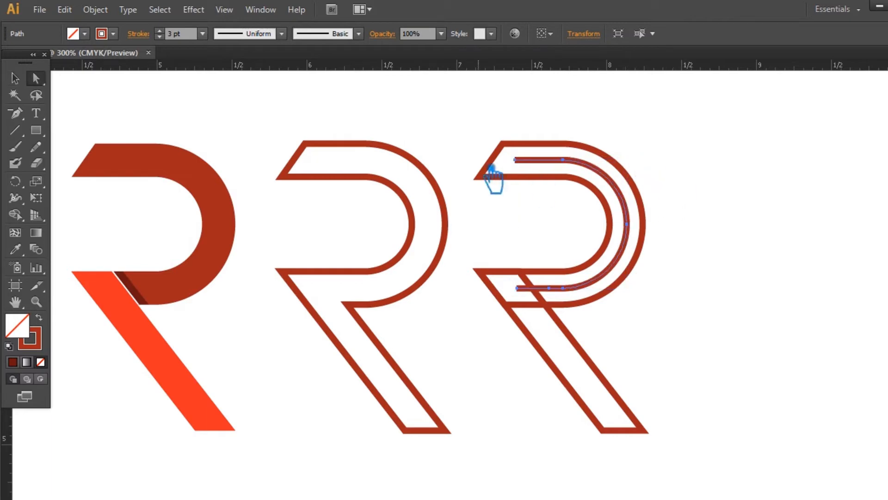
click(516, 160)
shift+click(517, 288)
key(Left)
key(Left)
key(Left)
key(Left)
key(Left)
key(Left)
key(Left)
key(Left)
key(Left)
key(Left)
key(Left)
key(Left)
key(Left)
key(Left)
key(Left)
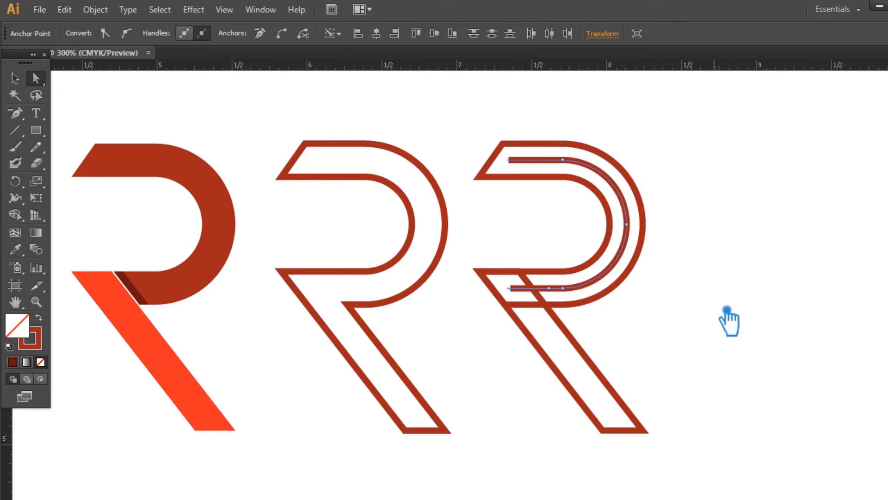
key(Left)
key(Left)
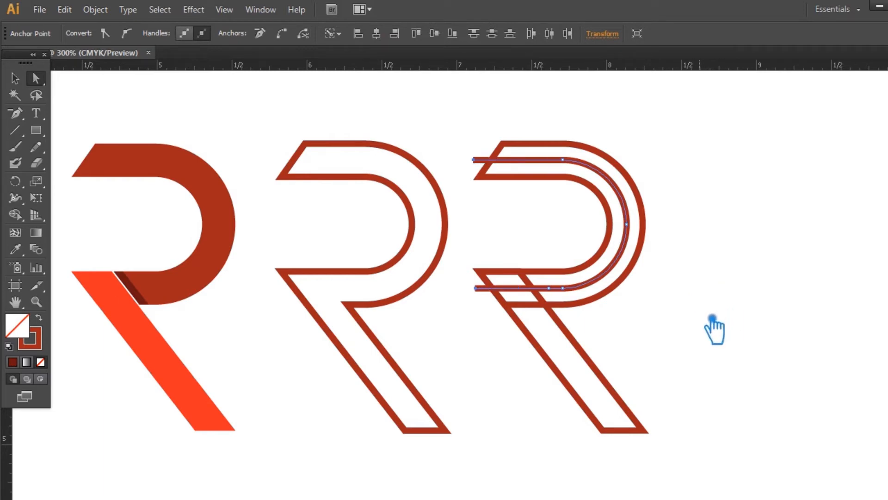
click(14, 77)
click(772, 355)
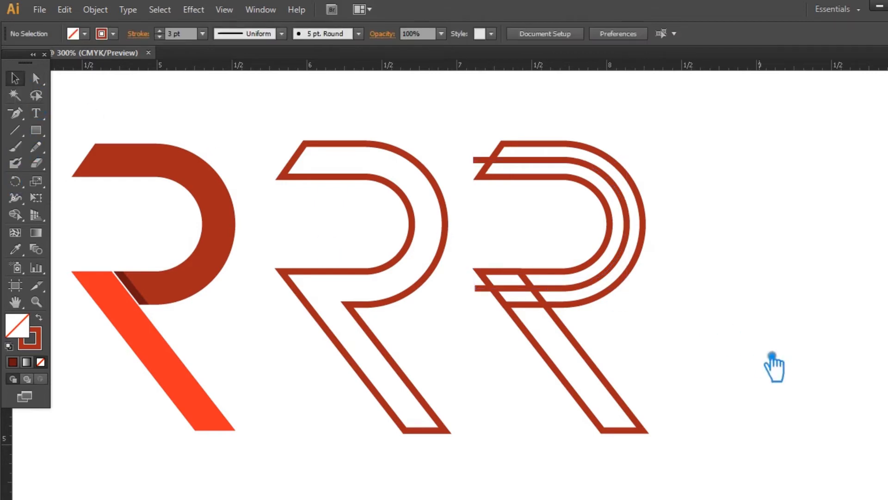
Duplicate the third R's diagonal leg outline and offset the copy a short distance to the right.
click(621, 395)
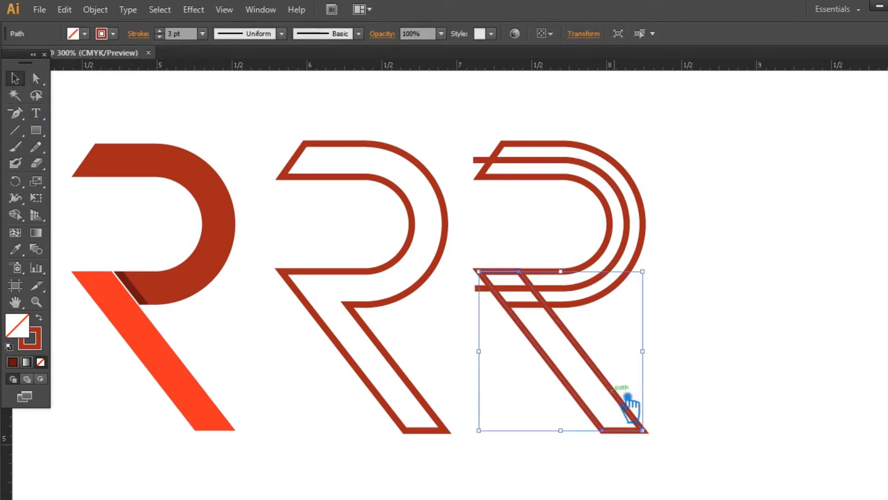
key(a)
key(v)
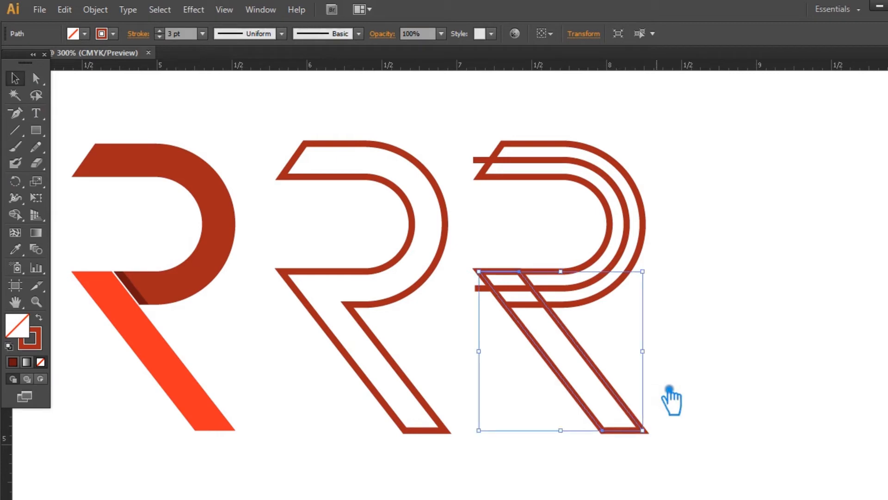
key(alt+Right)
key(alt+Right)
key(alt+Right)
key(alt+Right)
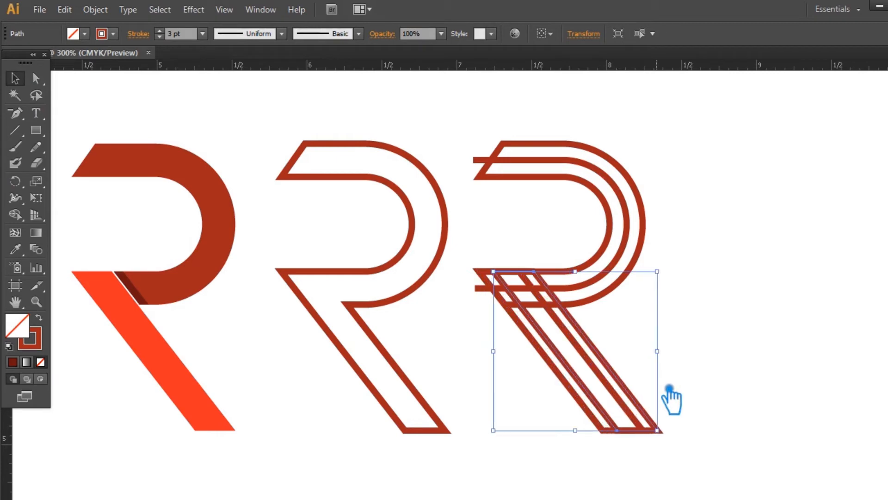
key(alt+Right)
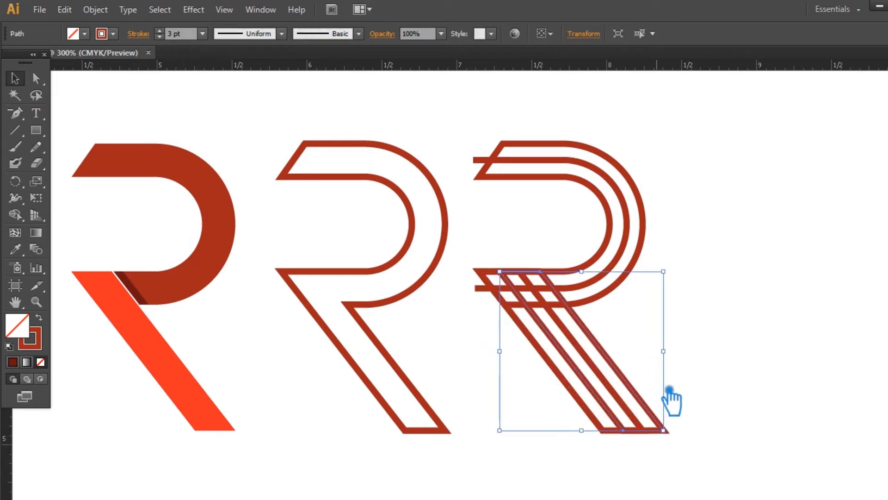
key(a)
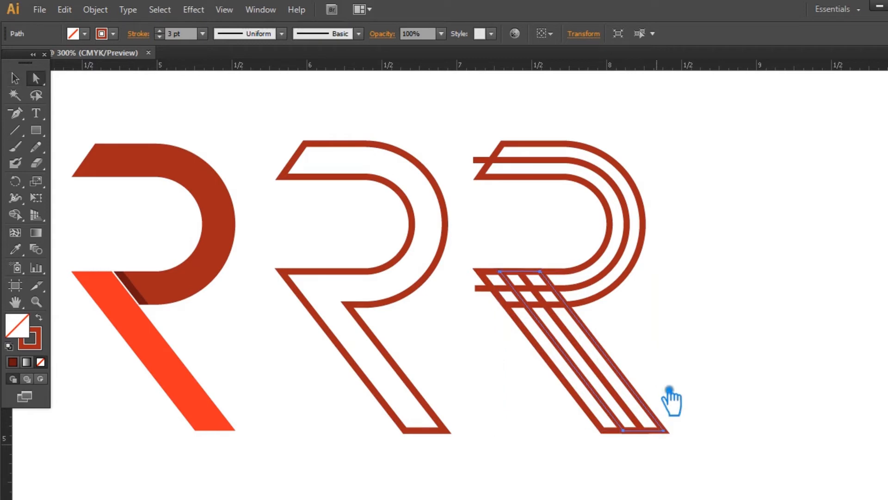
click(552, 277)
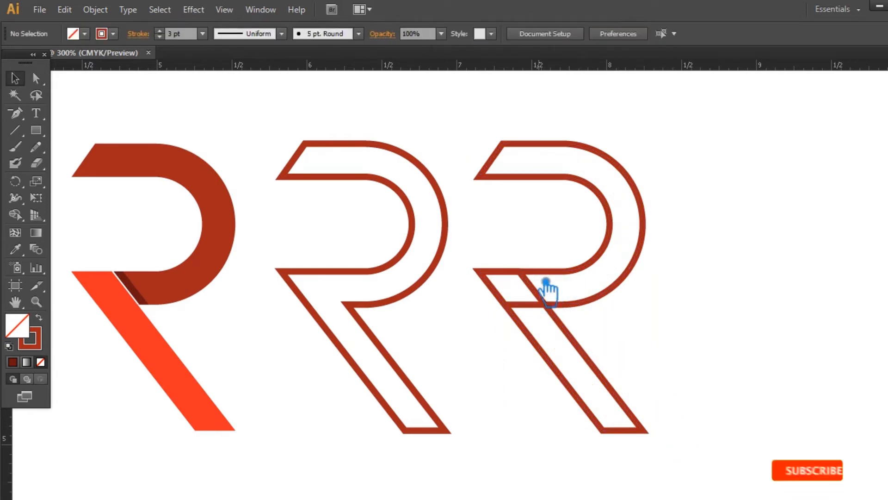
Delete the slanted segment closing the upper end of the third R's bowl outline.
click(504, 167)
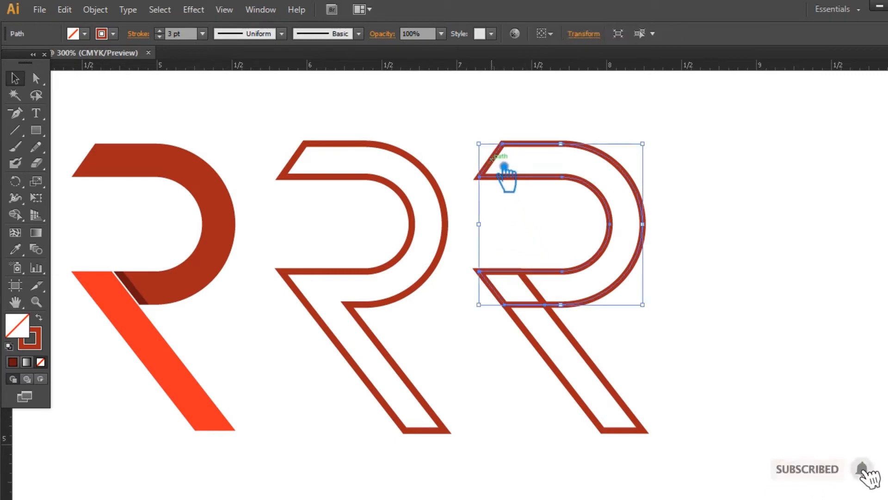
key(p)
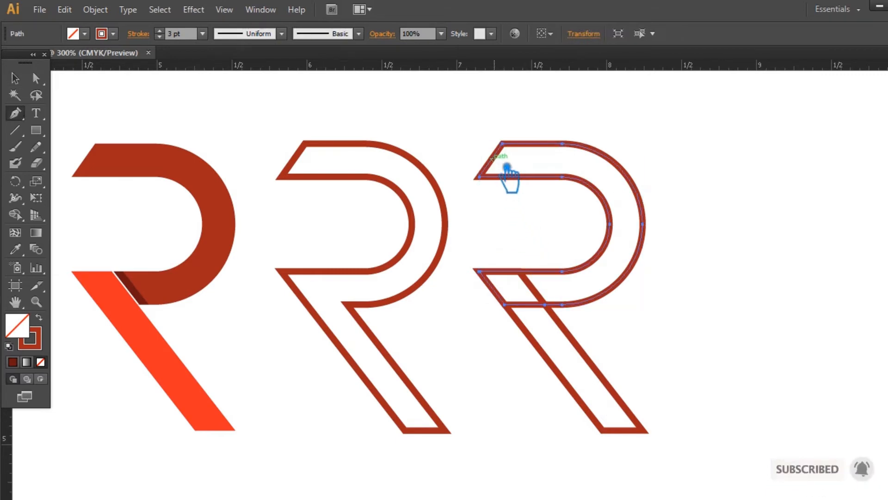
click(504, 166)
key(Delete)
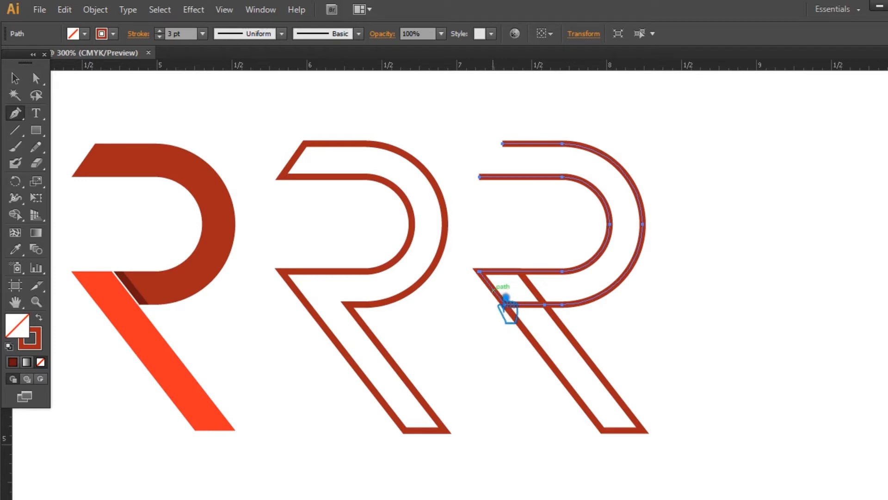
Delete the slanted segment closing the lower end of the third R's bowl outline, leaving separate inner and outer curved lines.
drag(506, 298, 521, 309)
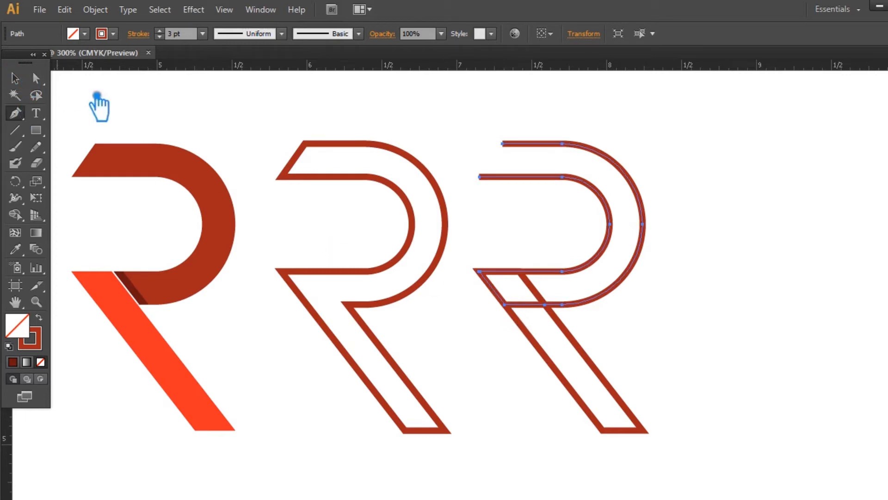
click(21, 78)
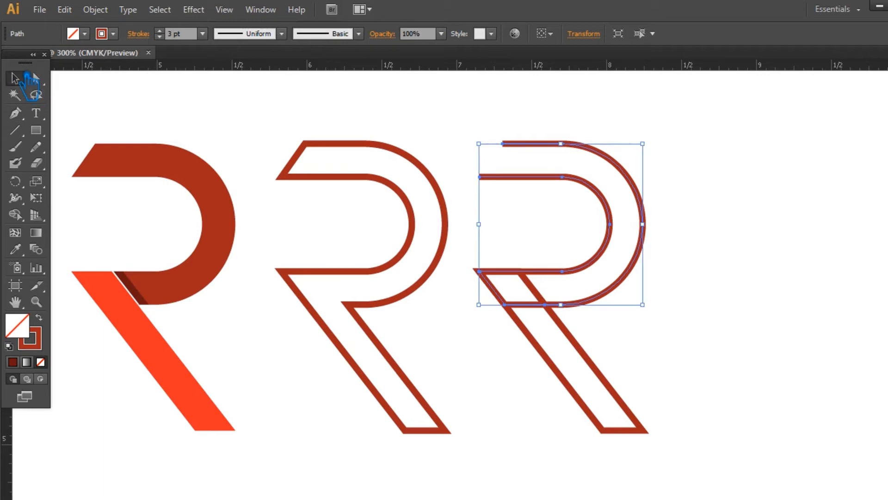
key(p)
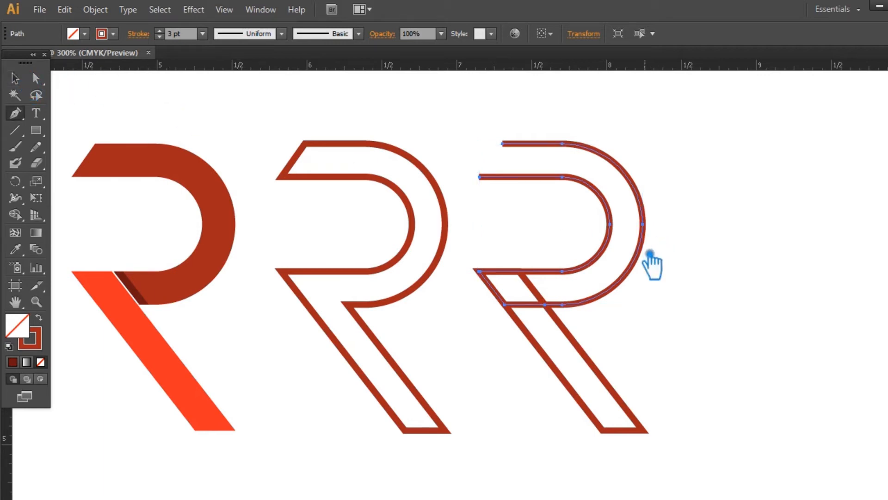
click(505, 296)
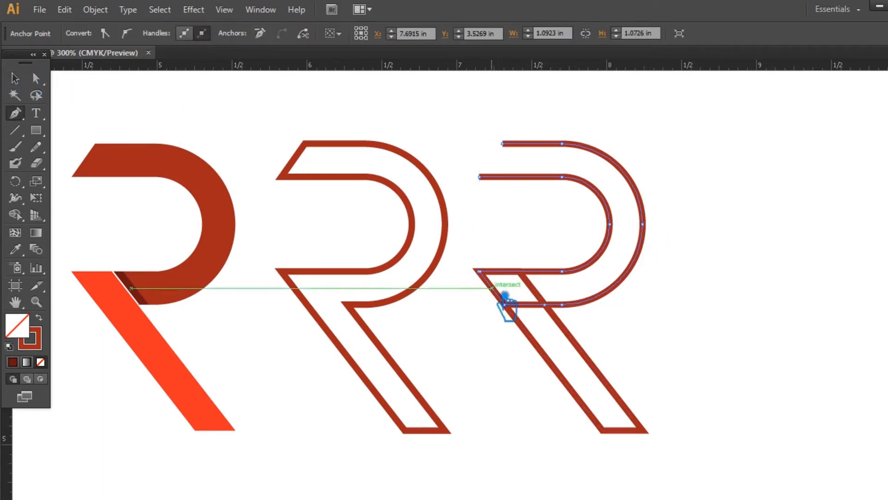
click(547, 302)
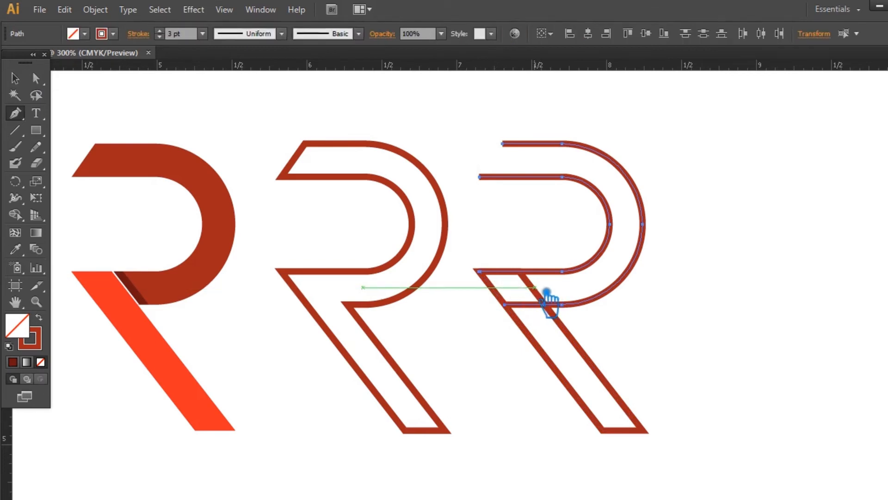
click(17, 80)
click(772, 210)
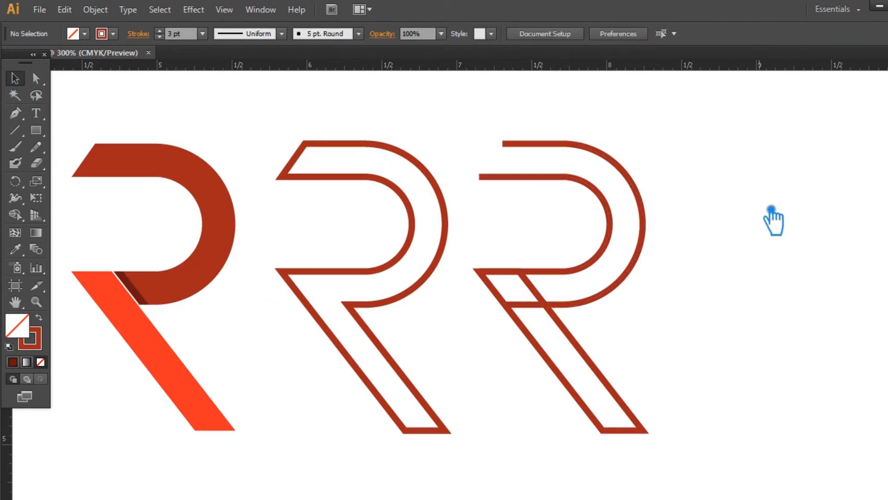
Delete the short horizontal segments closing the upper and lower ends of the third R's leg outline, leaving two parallel diagonals.
click(597, 365)
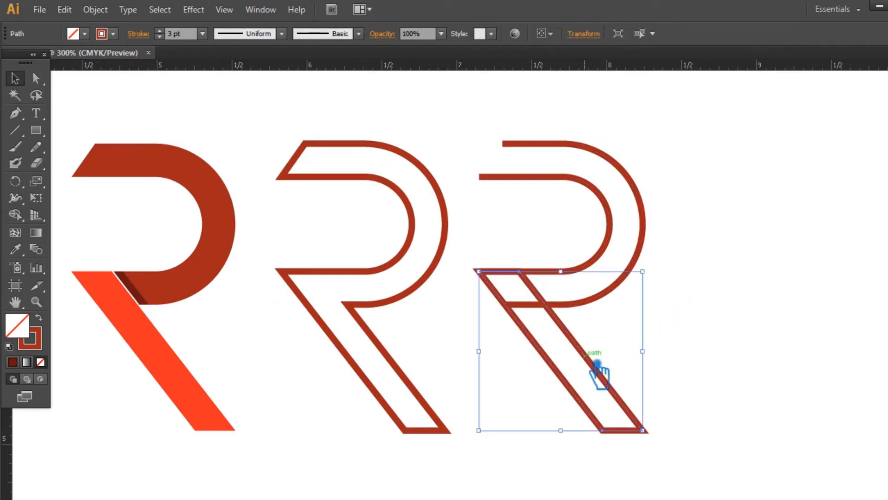
key(ctrl+shift+b)
key(ctrl+shift+b)
key(p)
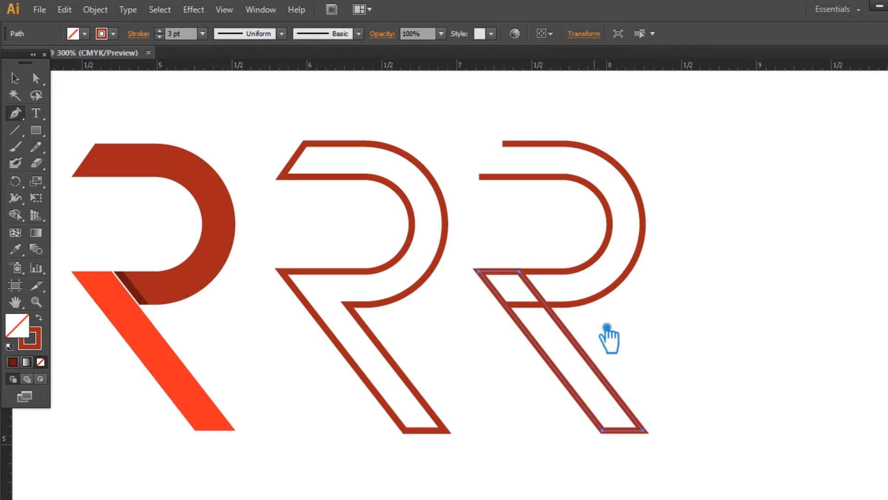
click(511, 273)
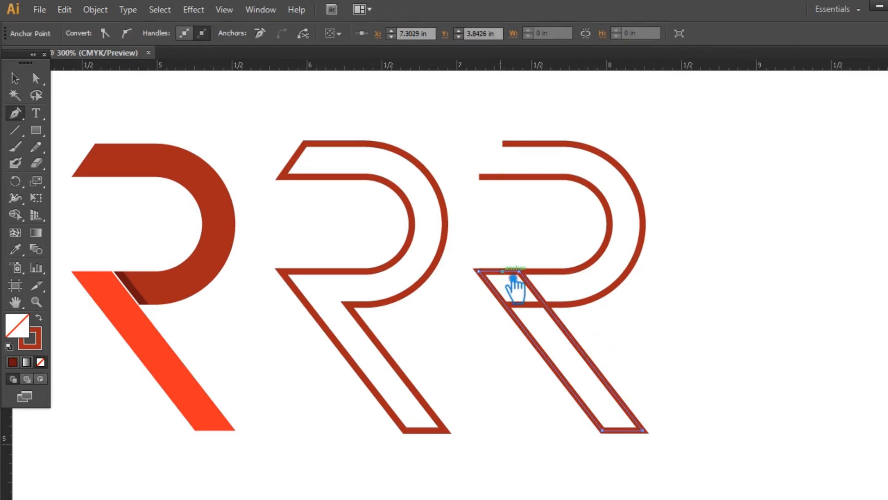
key(Delete)
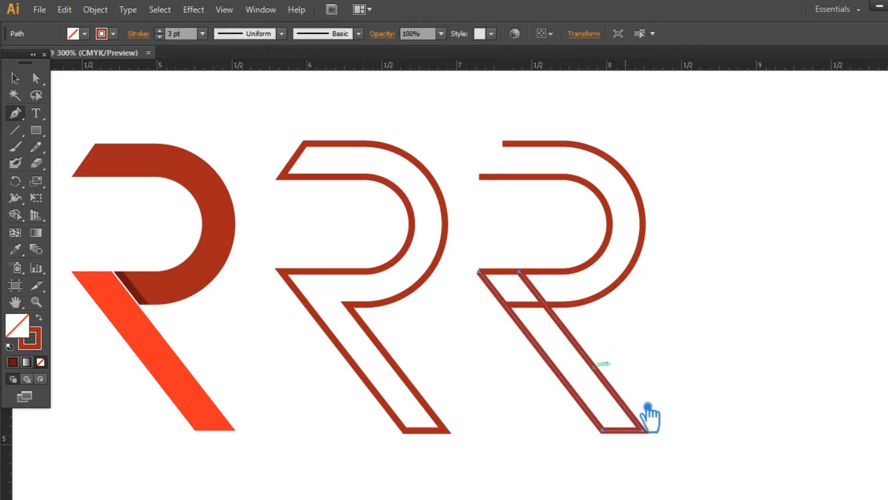
click(633, 434)
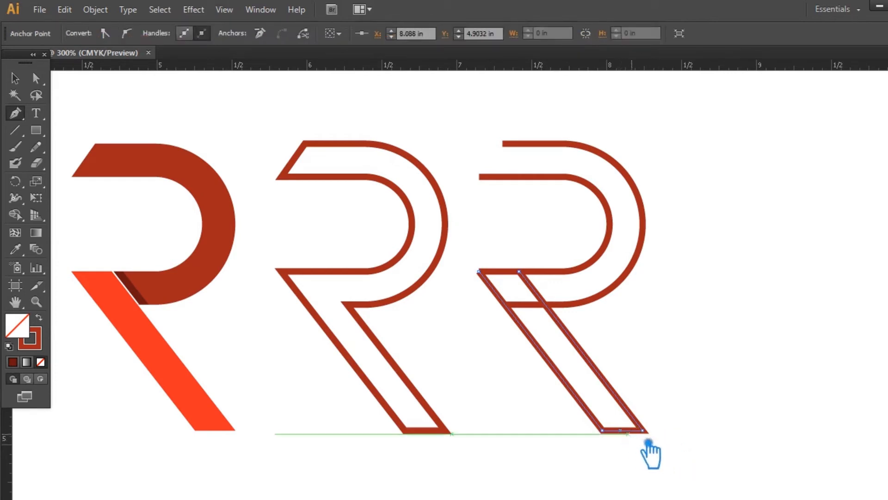
key(Delete)
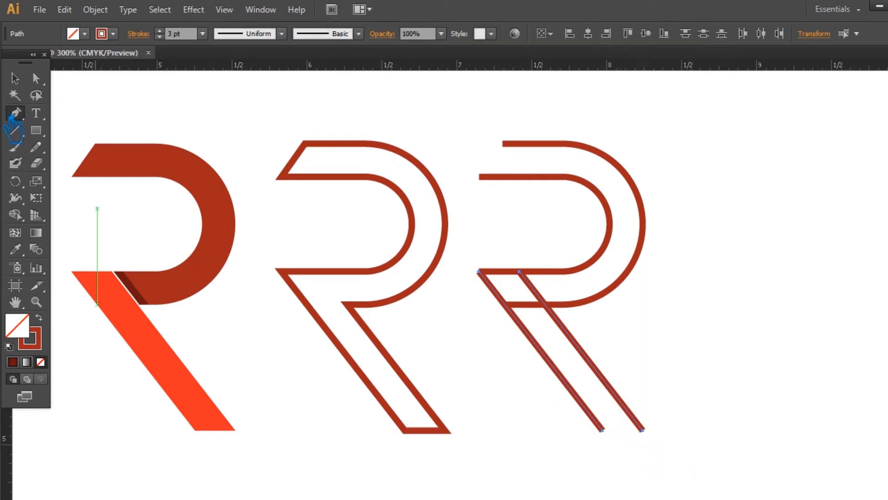
click(18, 80)
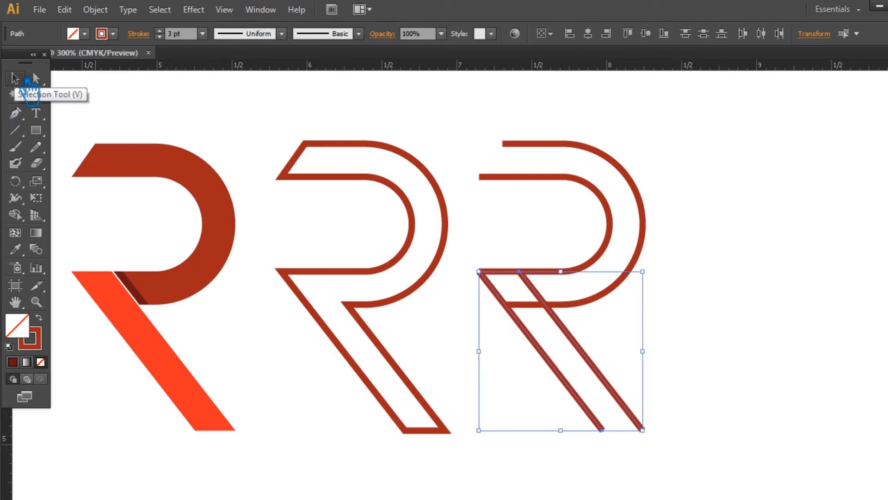
click(711, 299)
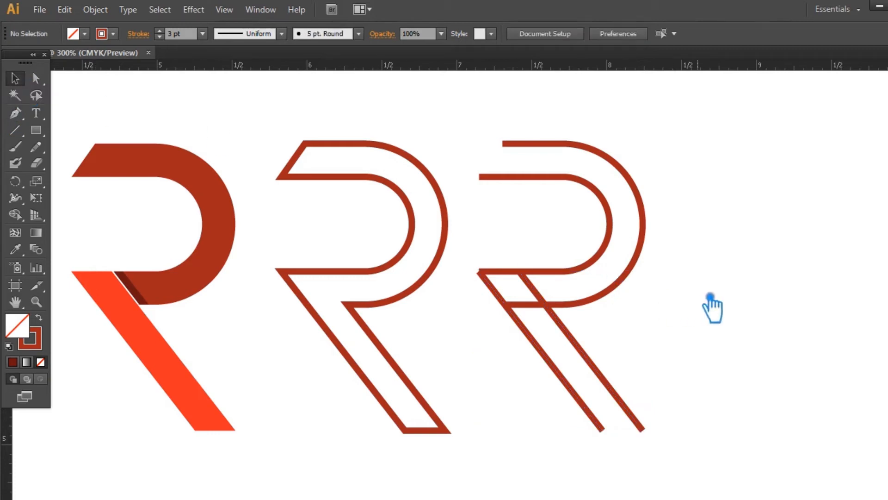
Paste the cut middle bowl and leg lines in front at their original place, and nudge all three leg lines slightly up.
key(ctrl+f)
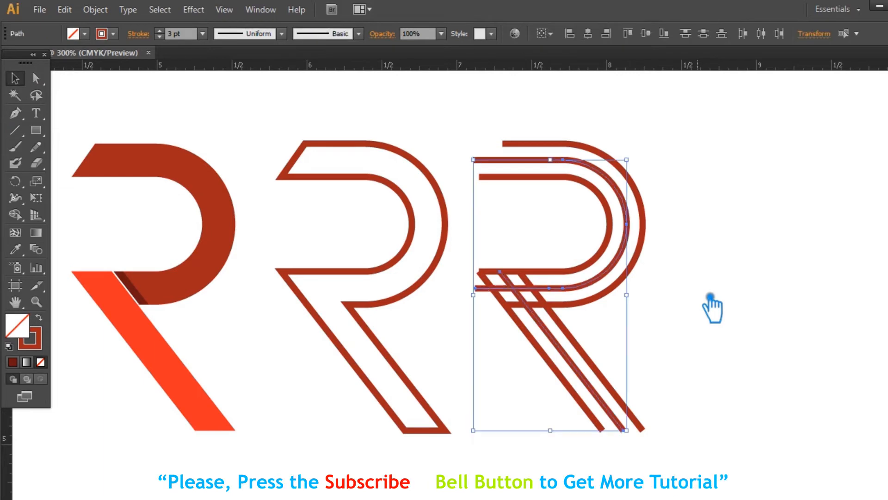
click(697, 343)
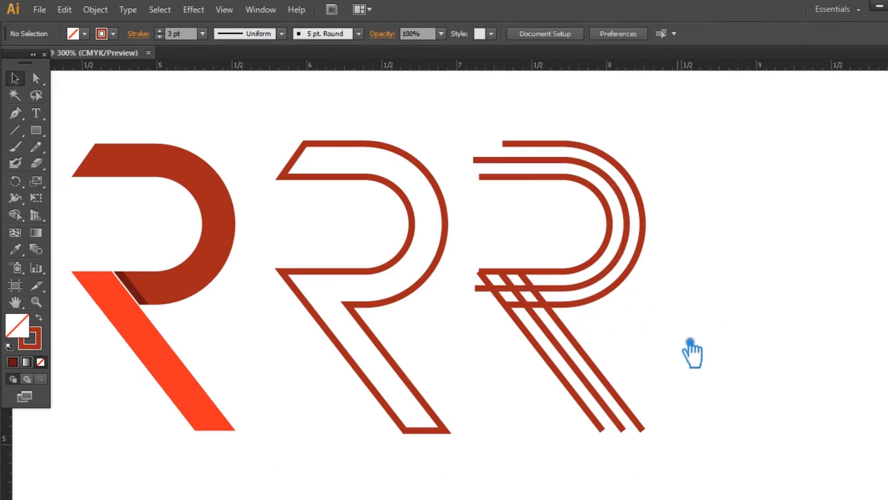
drag(667, 457, 569, 409)
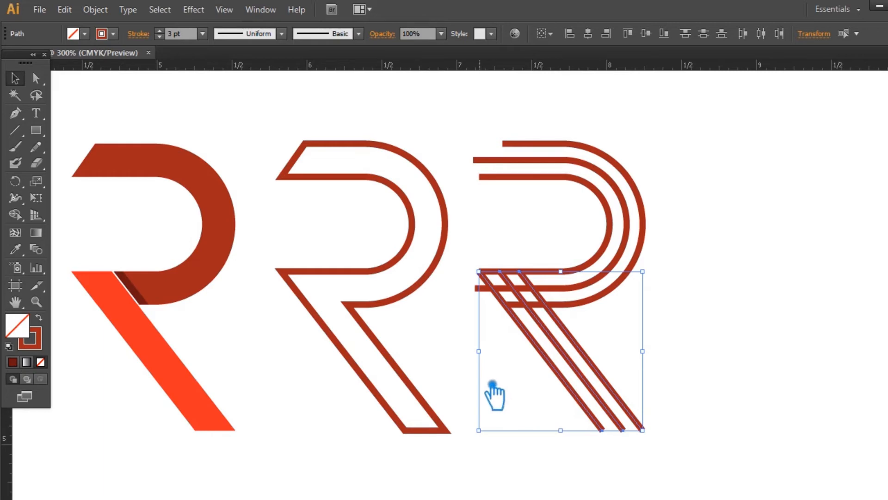
key(Up)
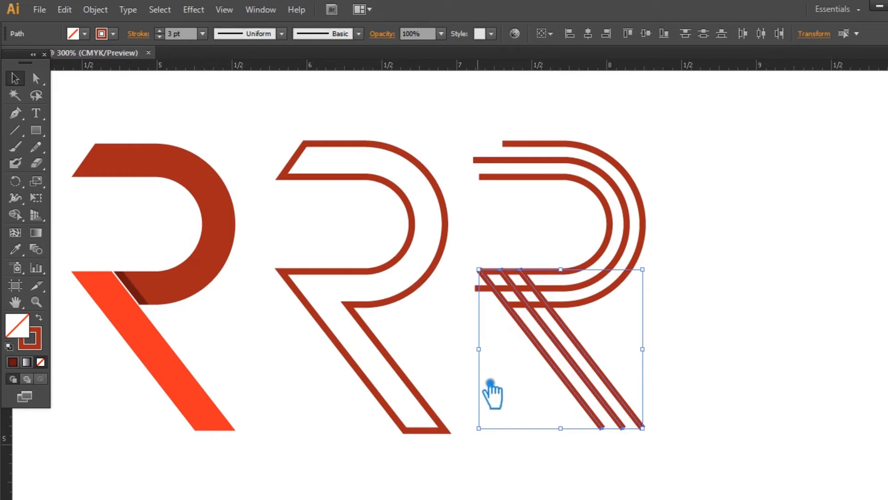
key(Up)
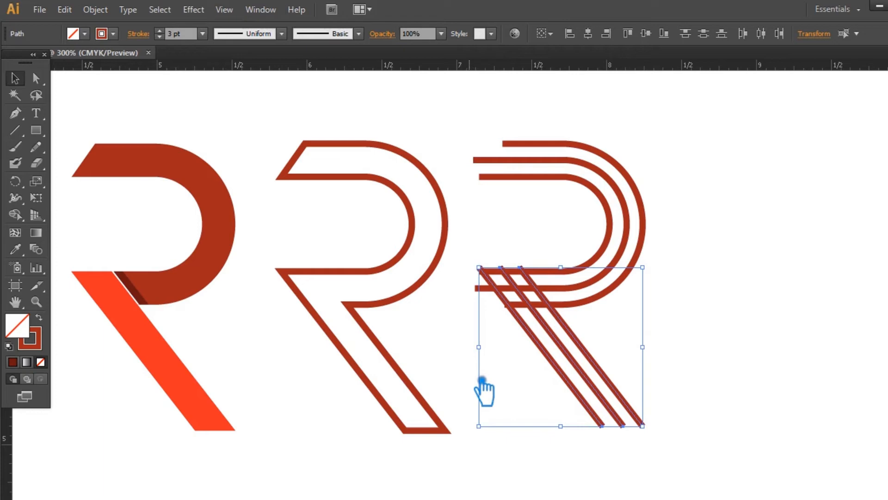
click(735, 288)
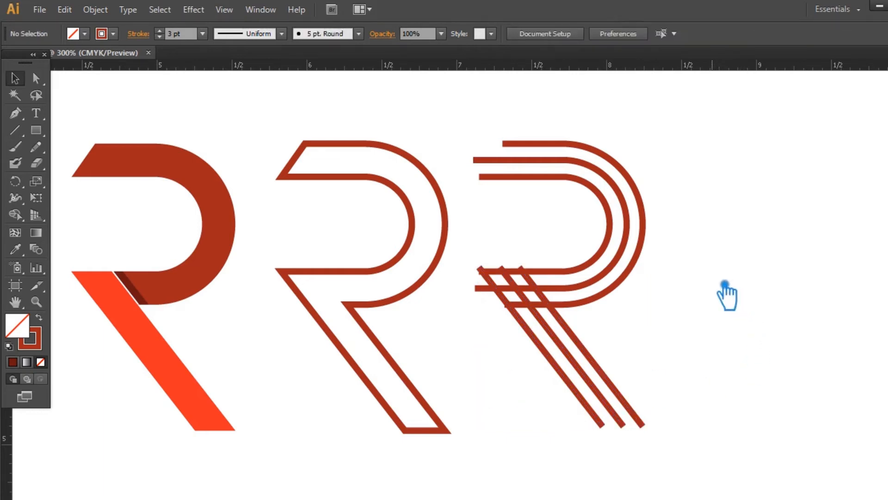
Extend both ends of the third R's outer bowl line left to about the start of the inner bowl line.
click(581, 308)
key(a)
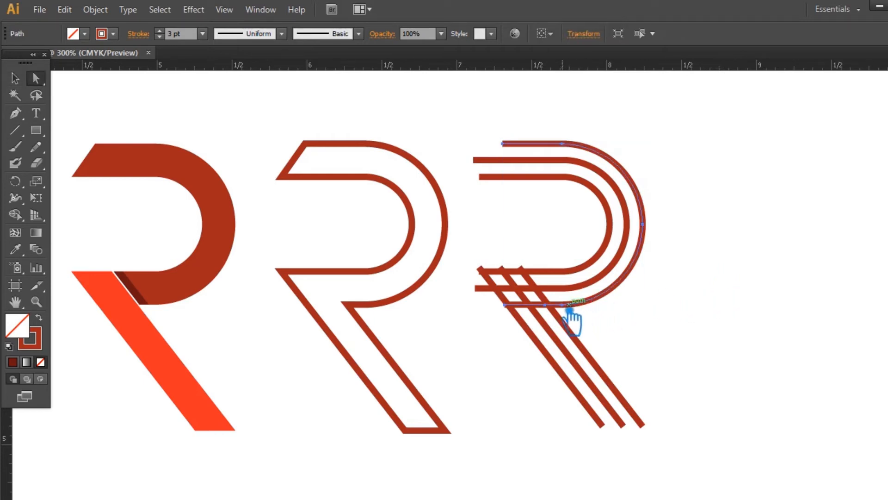
click(506, 305)
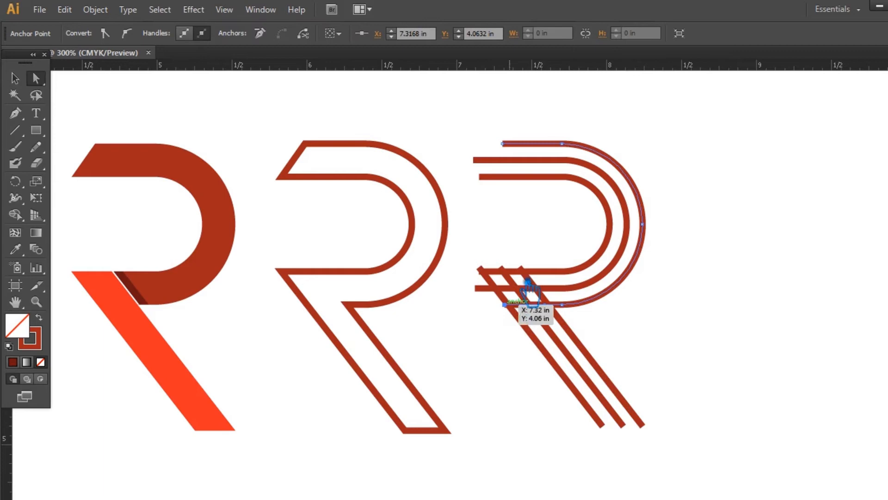
shift+click(504, 144)
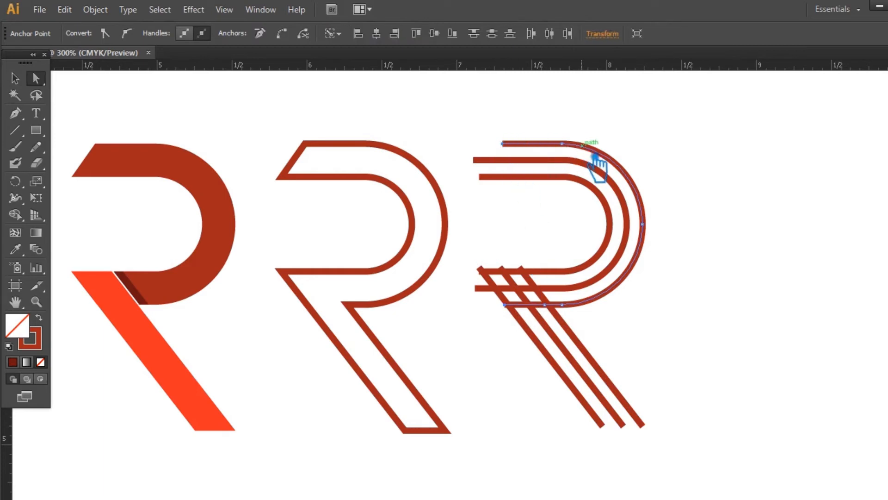
key(Left)
key(Left)
key(Left)
key(Left)
key(Left)
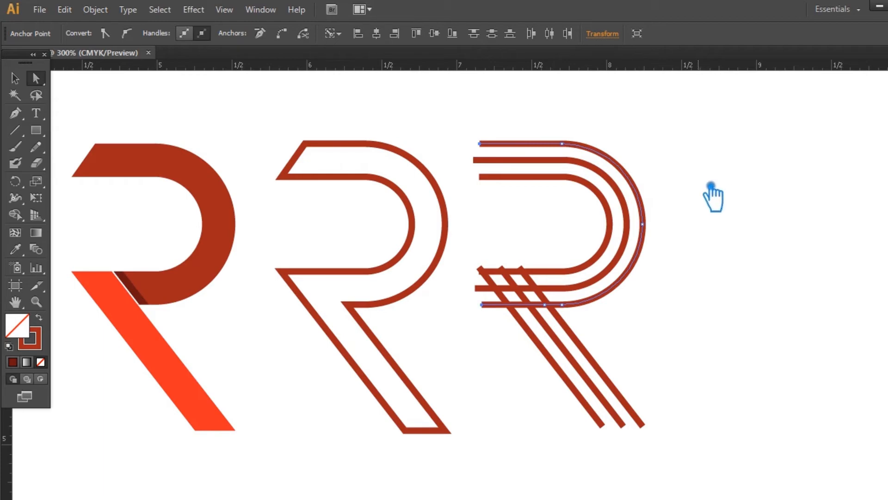
click(727, 194)
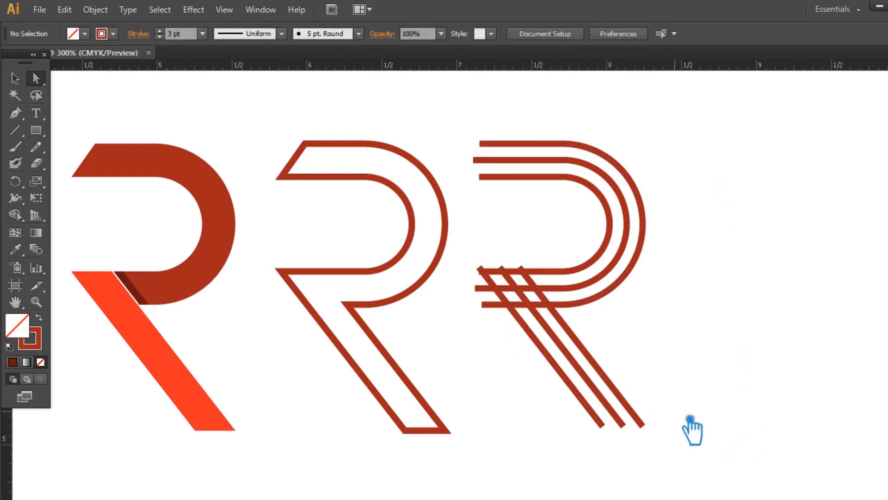
Expand the fill and stroke of all the third R's bowl and leg lines into filled shapes.
drag(676, 445, 482, 117)
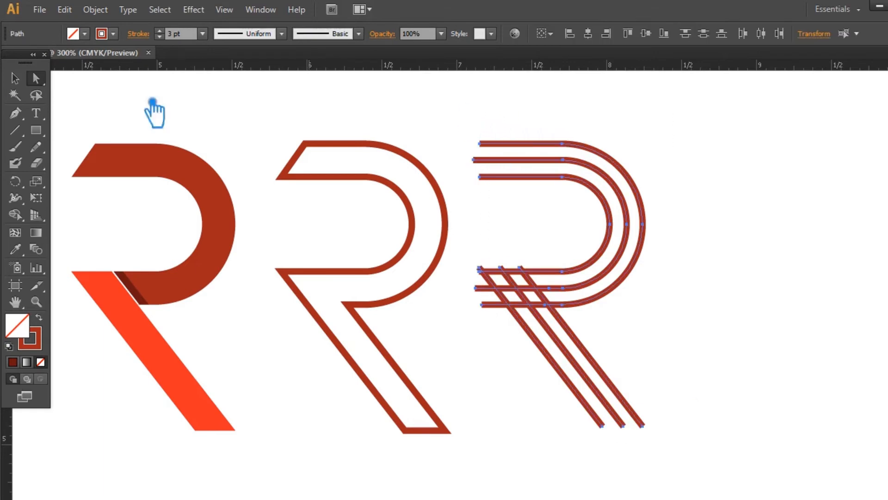
click(101, 12)
click(254, 159)
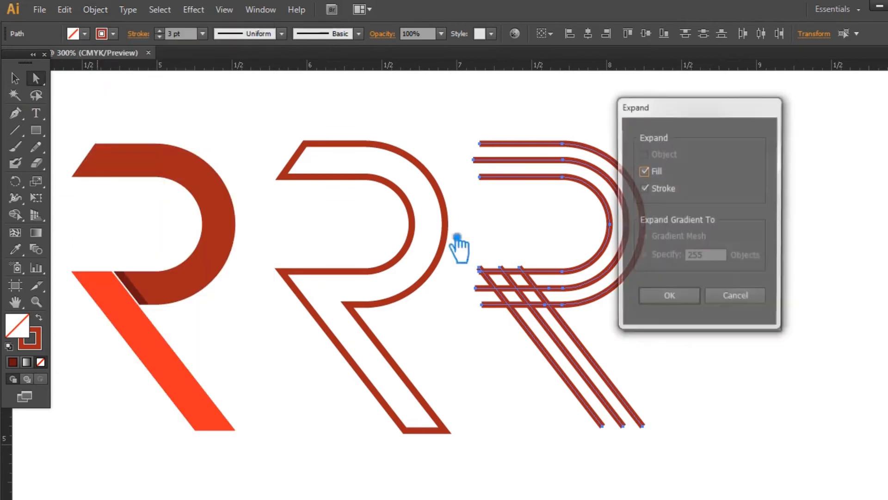
click(689, 305)
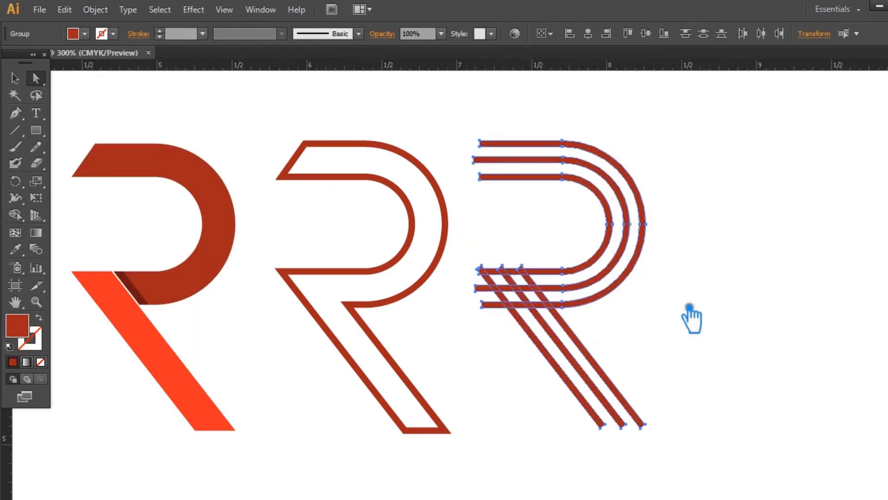
click(715, 308)
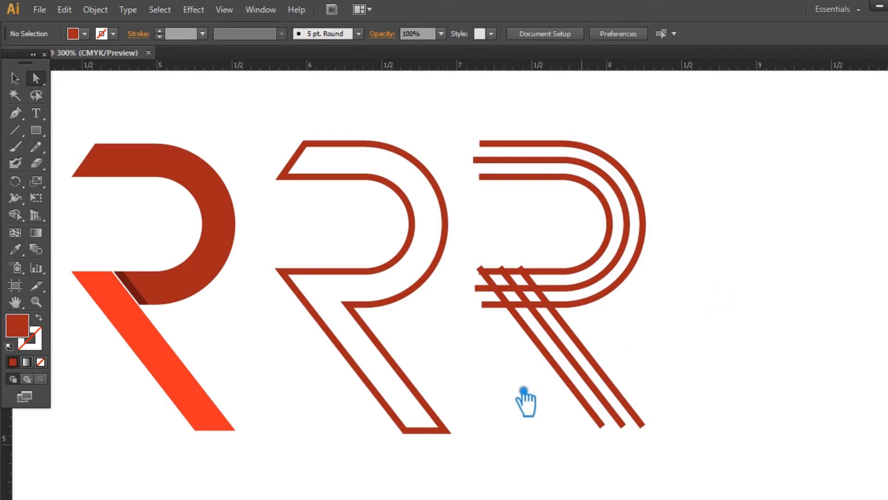
click(15, 78)
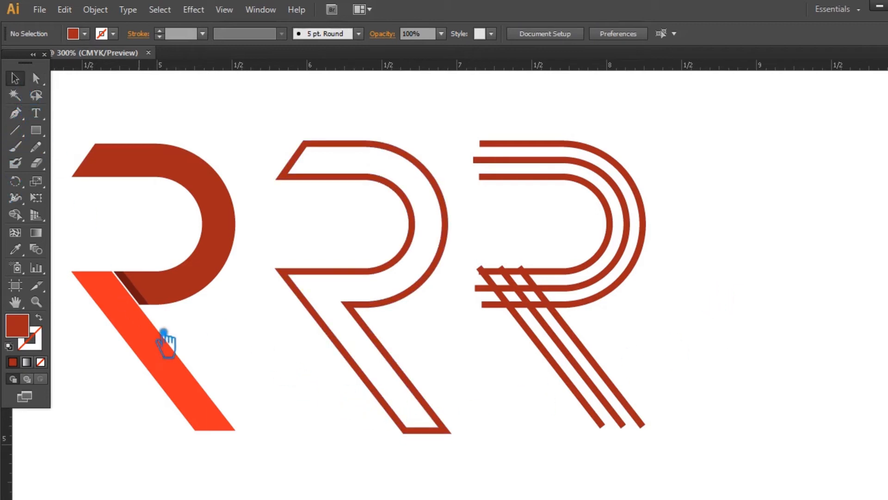
click(211, 402)
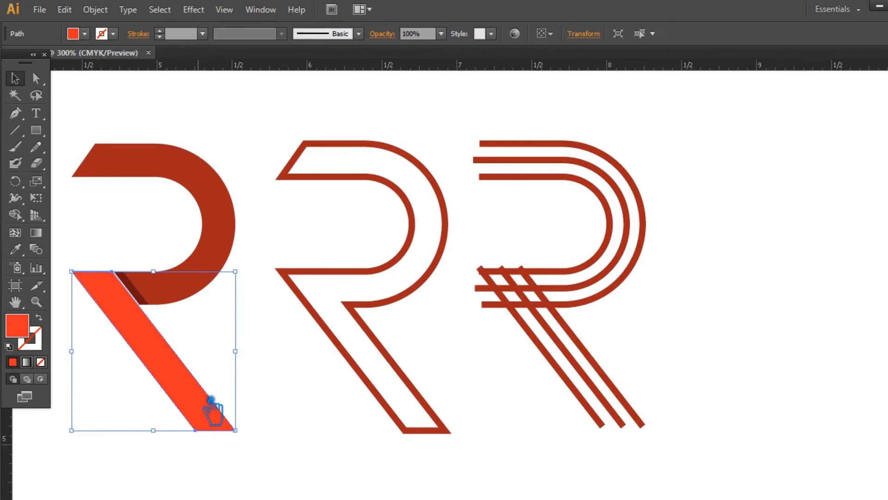
key(ctrl+shift+b)
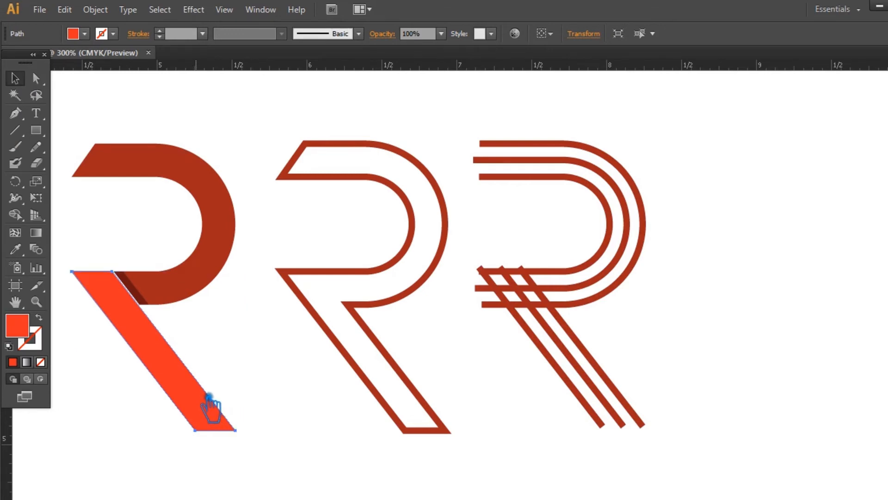
key(ctrl+shift+b)
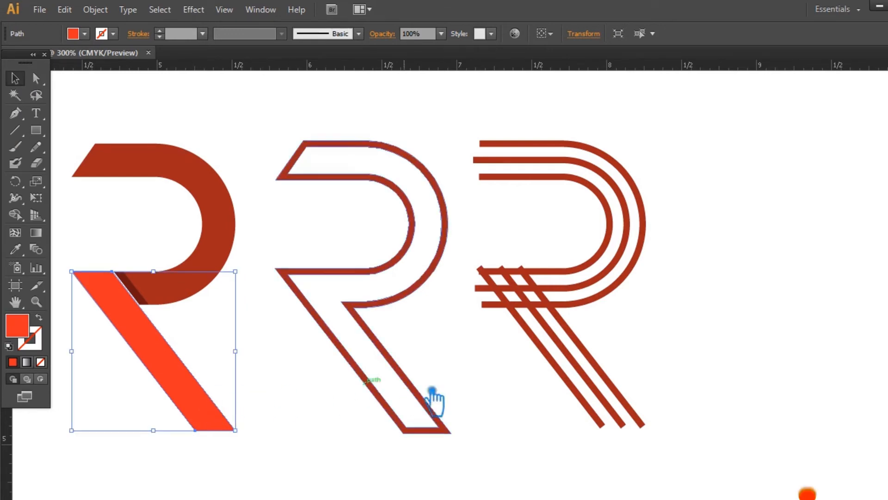
key(ctrl+shift+b)
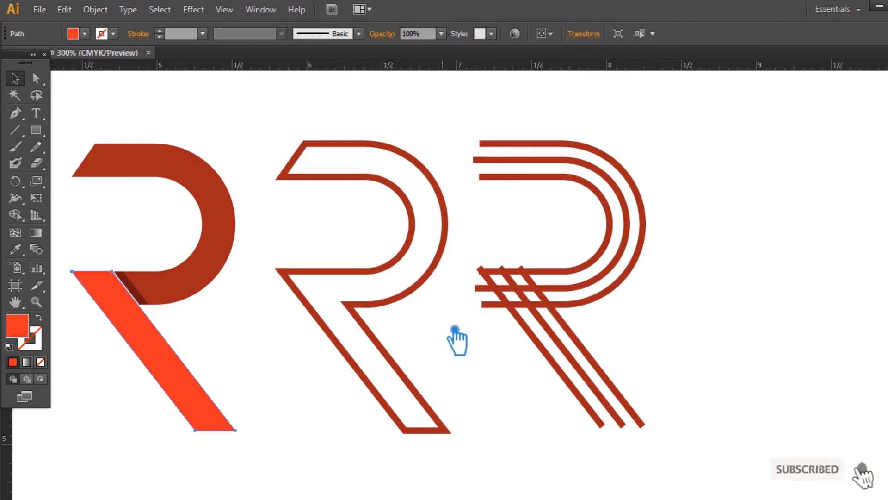
key(ctrl+shift+b)
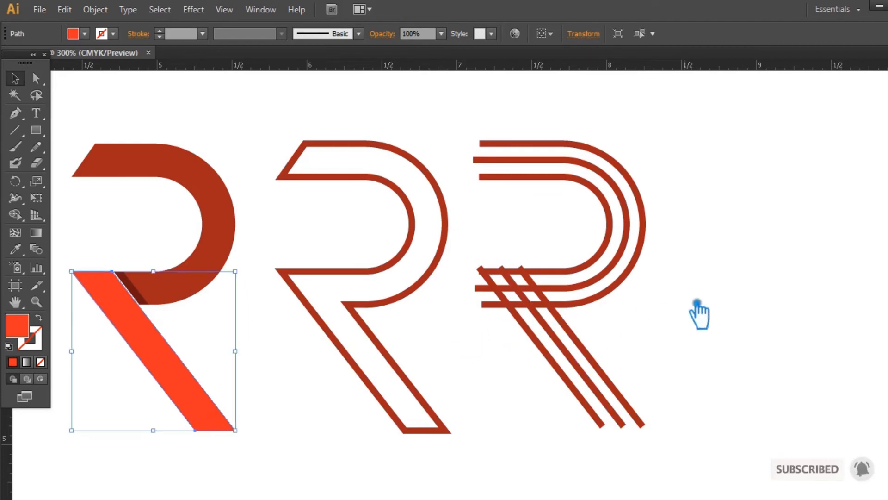
Copy the first R's red leg beside the third R and enlarge the copy proportionally from its centre, wider than the three-line leg.
click(698, 313)
drag(153, 347, 509, 333)
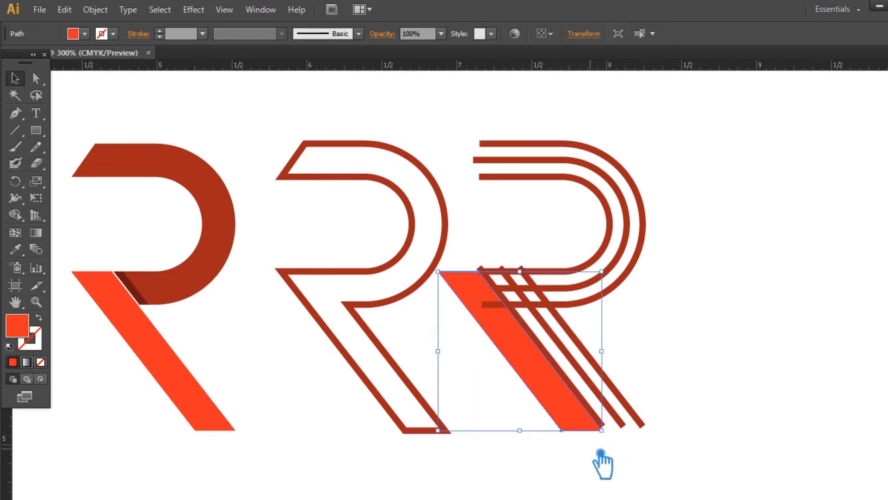
drag(615, 435, 677, 477)
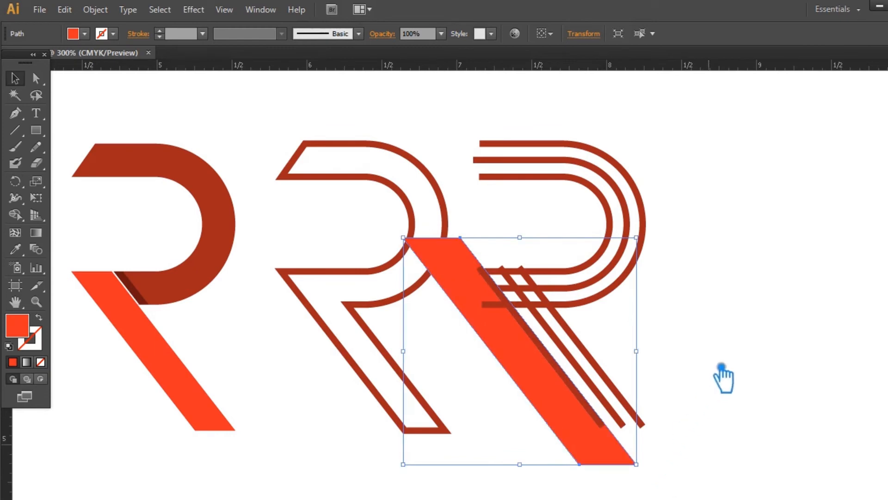
click(722, 372)
Move the enlarged red leg shape over the third R's three leg lines and send it to the back.
drag(483, 315, 560, 350)
click(692, 257)
click(645, 242)
click(697, 266)
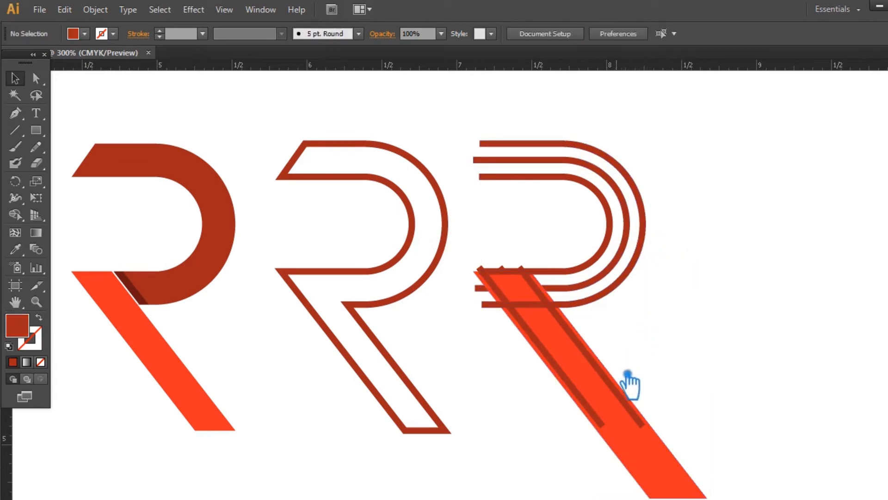
click(632, 431)
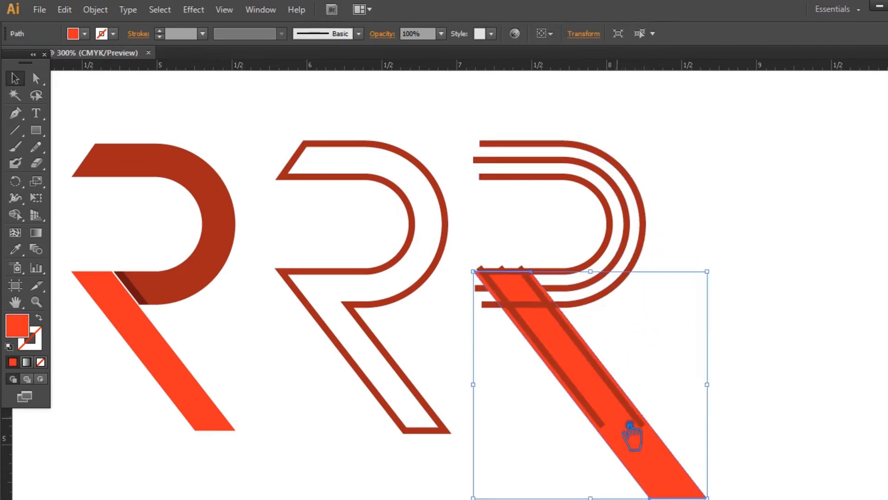
key(ctrl+shift+[)
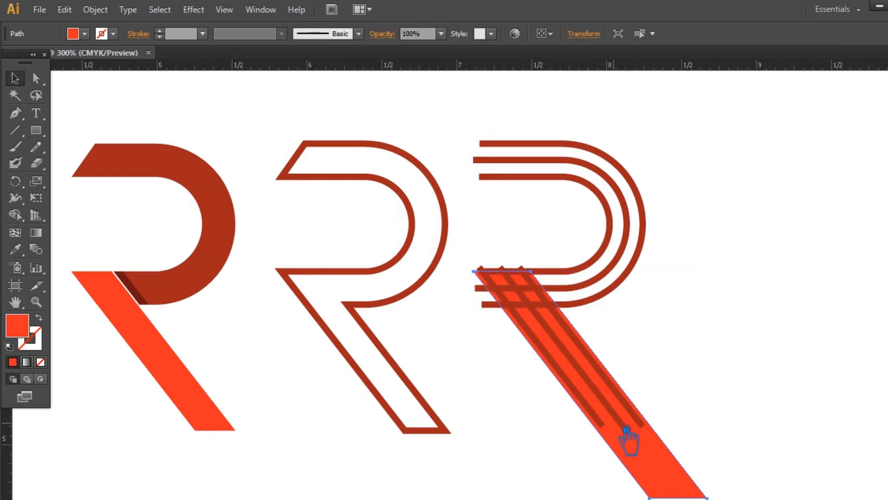
click(627, 433)
Nudge the red shape slightly up so it starts just above the inner bowl line's lower arm.
scroll(627, 433, up, 2)
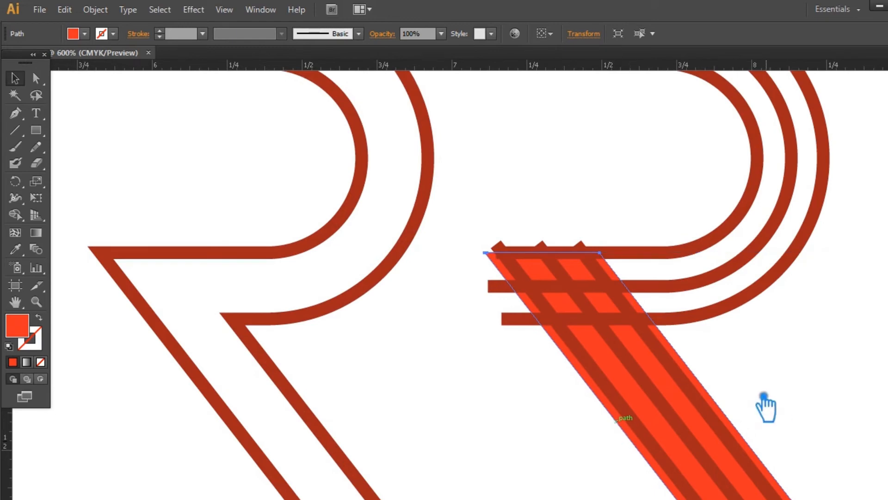
drag(487, 433, 418, 393)
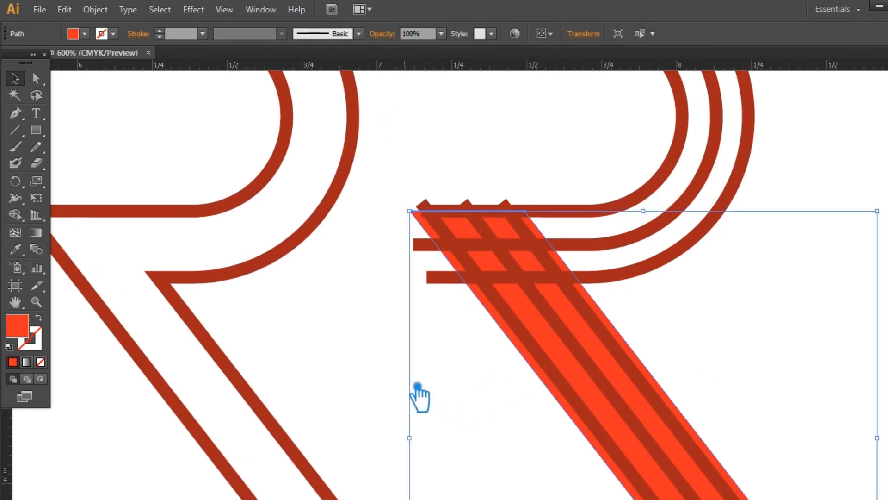
key(Up)
key(Up)
key(Up)
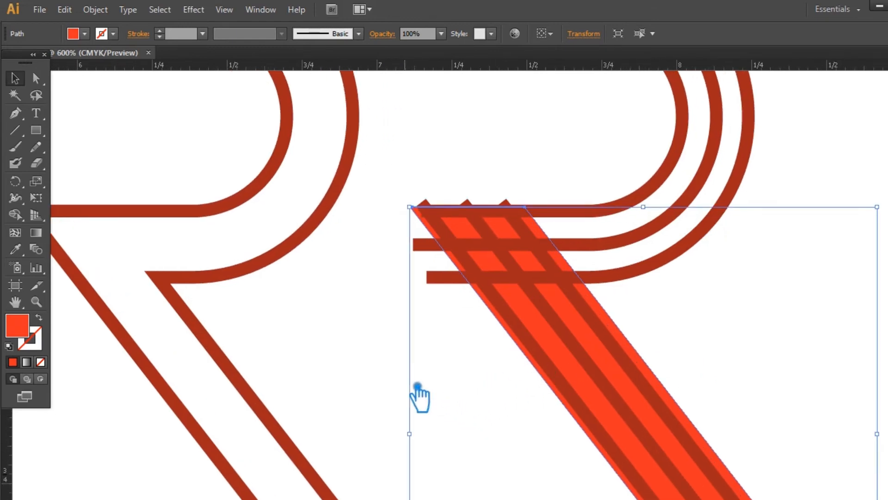
click(367, 341)
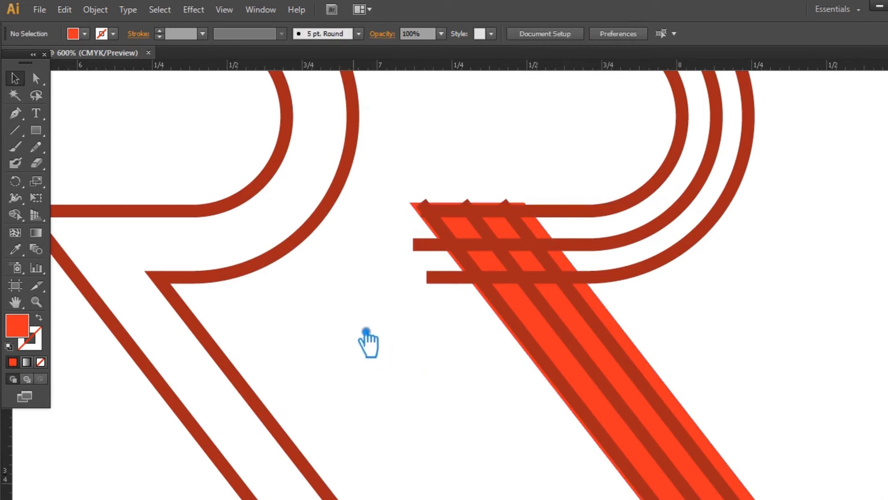
Move the red shape so its upper edge lies on the upper edge of the inner bowl line's lower arm.
key(ctrl+equal)
key(ctrl+equal)
key(ctrl+equal)
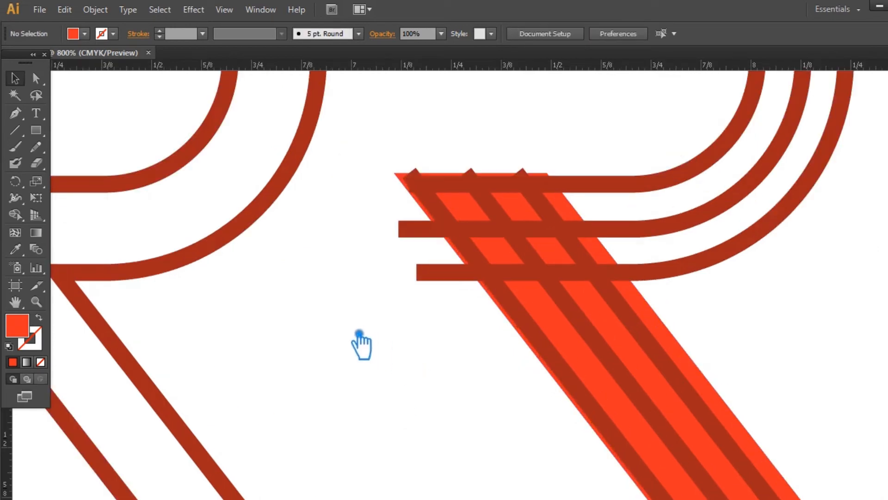
drag(266, 219, 182, 434)
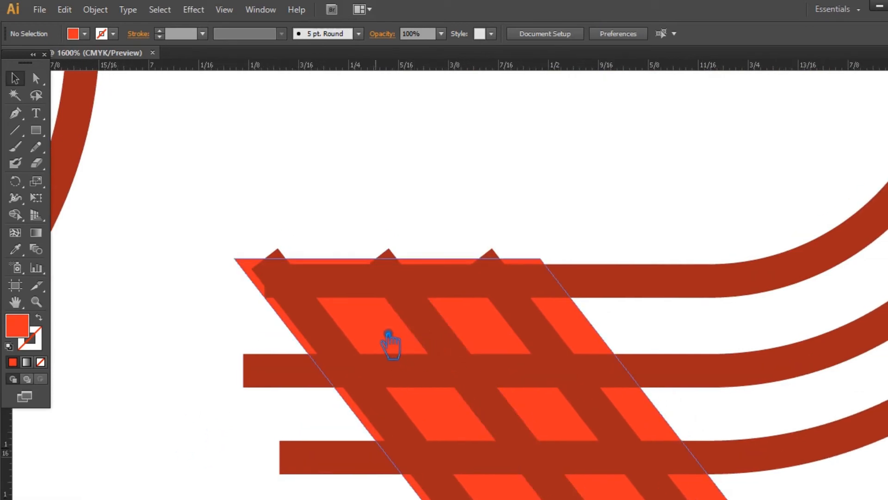
drag(390, 334, 445, 343)
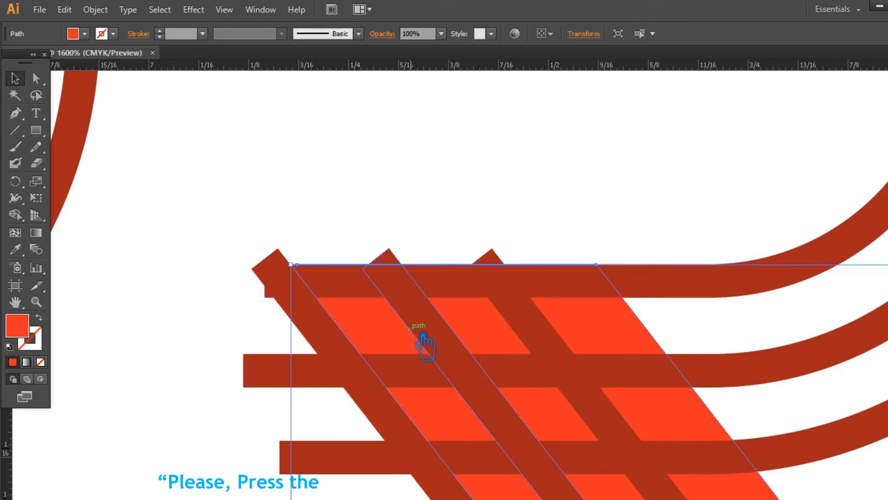
Shift the red shape horizontally by about -0.05 in so its slanted edge sits near the first leg line's outer edge.
key(ctrl+minus)
scroll(423, 338, down, 3)
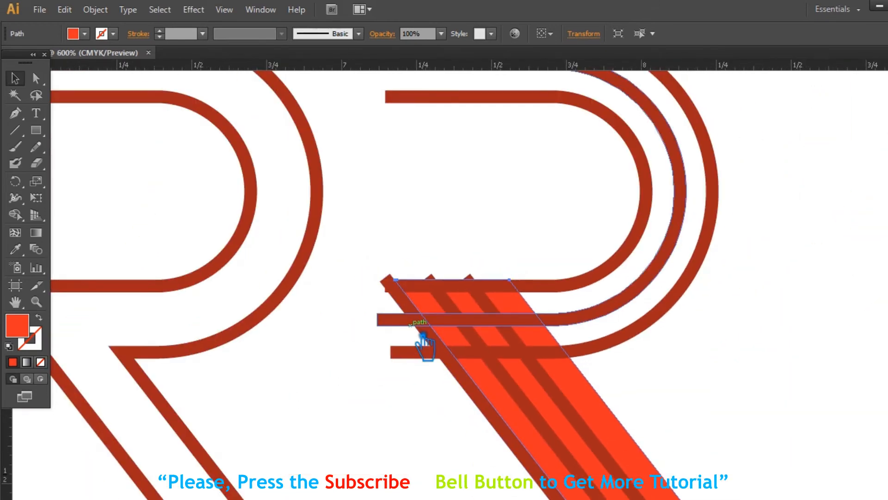
scroll(423, 345, up, 2)
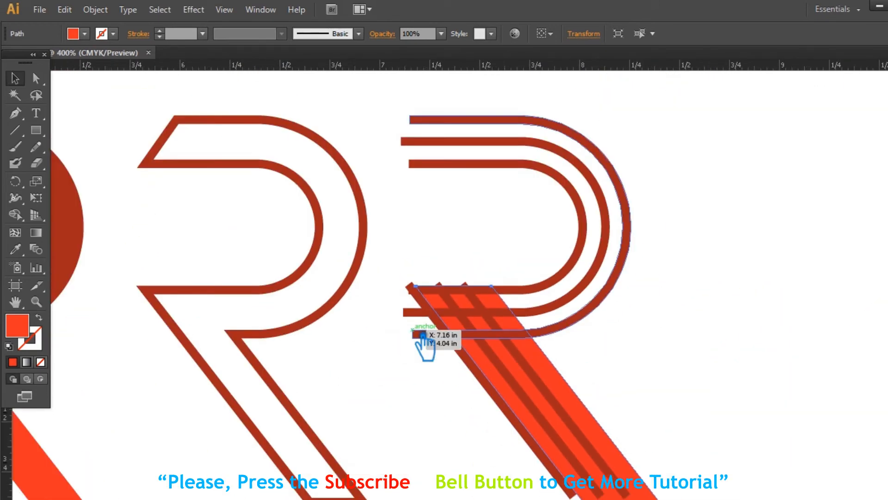
scroll(422, 336, up, 6)
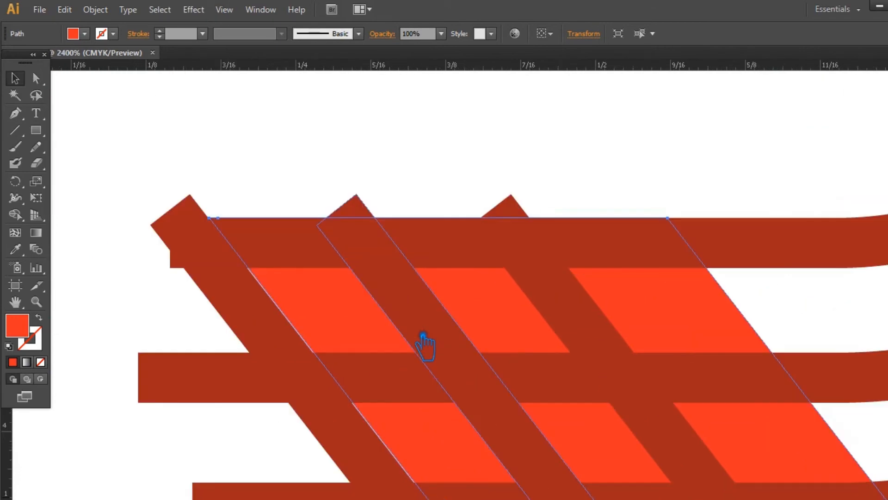
click(155, 304)
drag(326, 297, 278, 293)
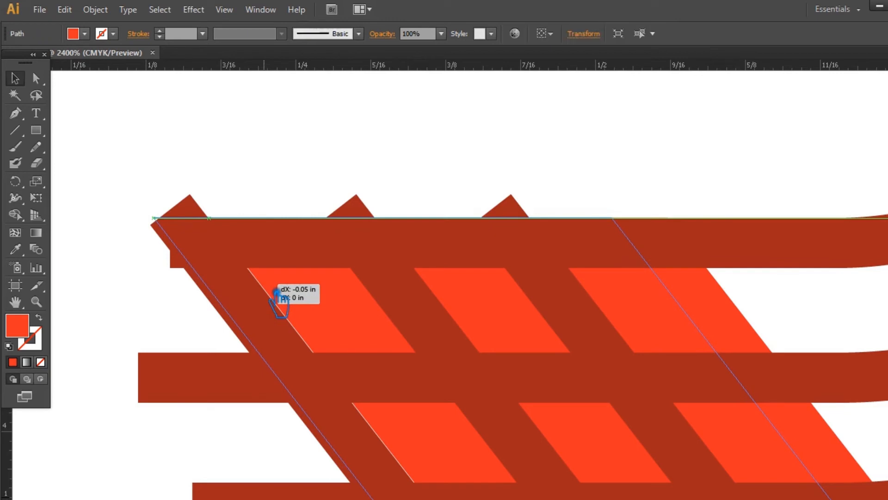
Select all three leg lines of the third R and nudge them up once.
click(198, 214)
shift+click(373, 214)
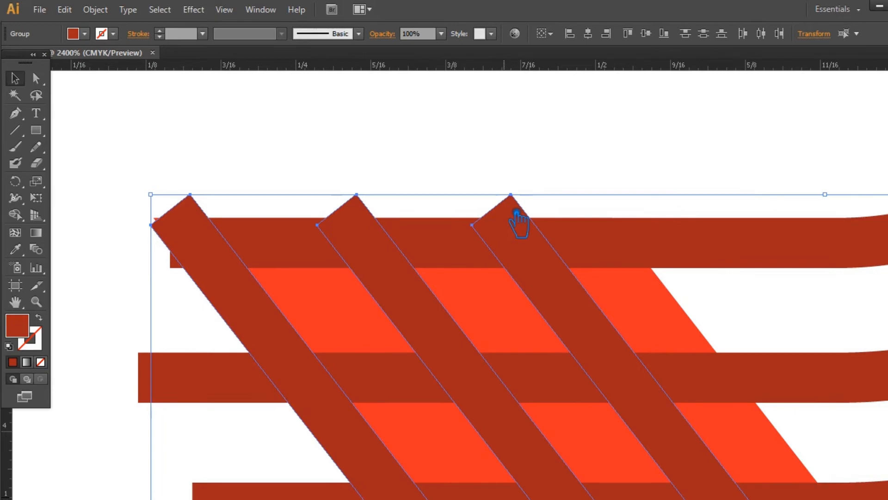
key(Up)
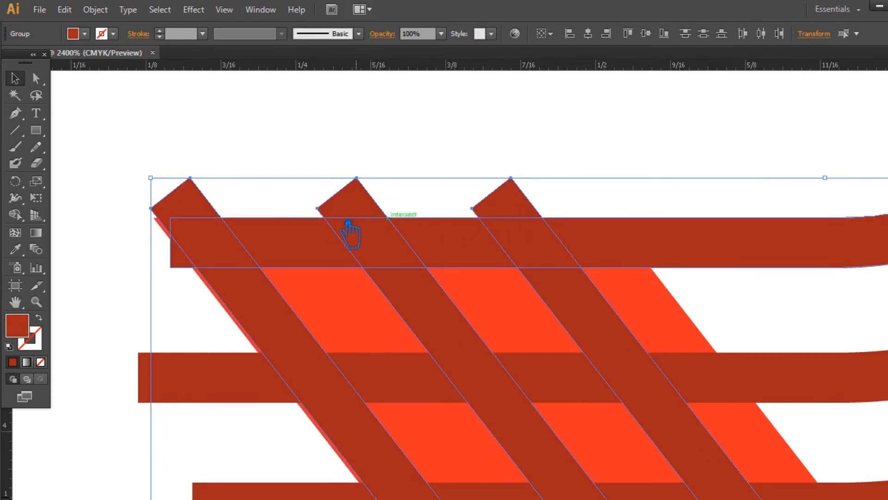
click(131, 236)
Slide the red shape horizontally until its left slanted edge coincides with the outer edge of the first leg line.
drag(337, 309, 351, 311)
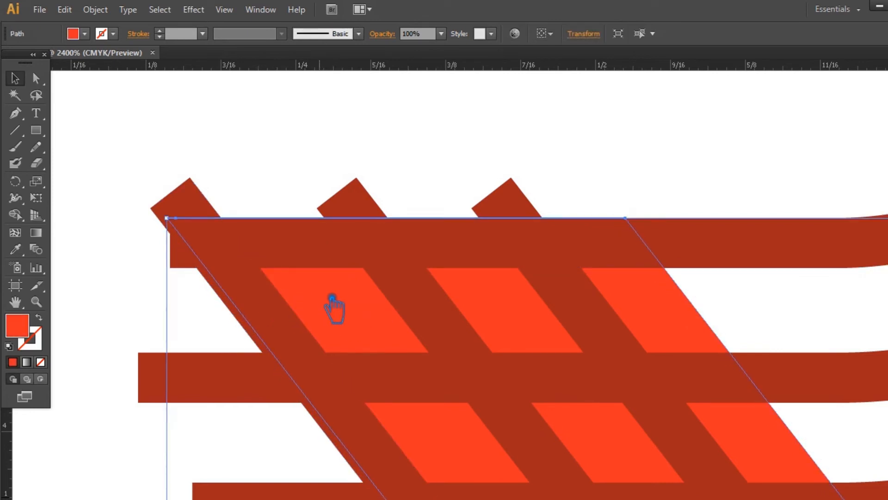
click(120, 254)
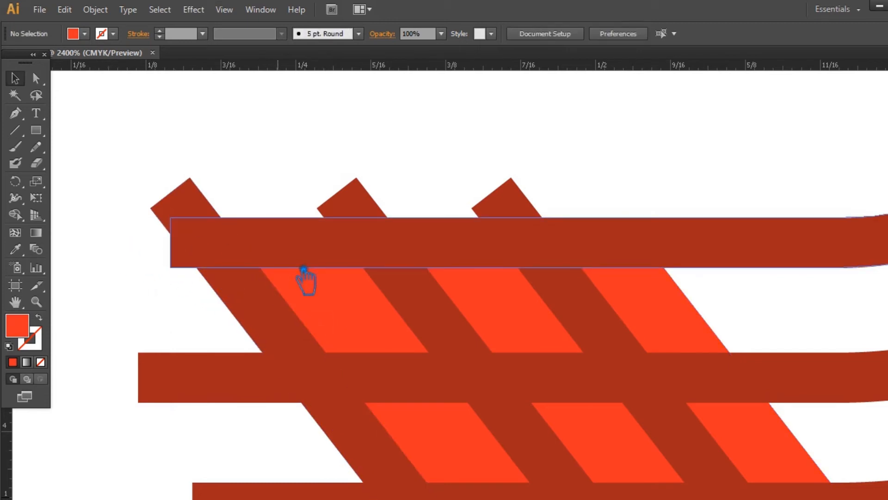
drag(341, 313, 333, 306)
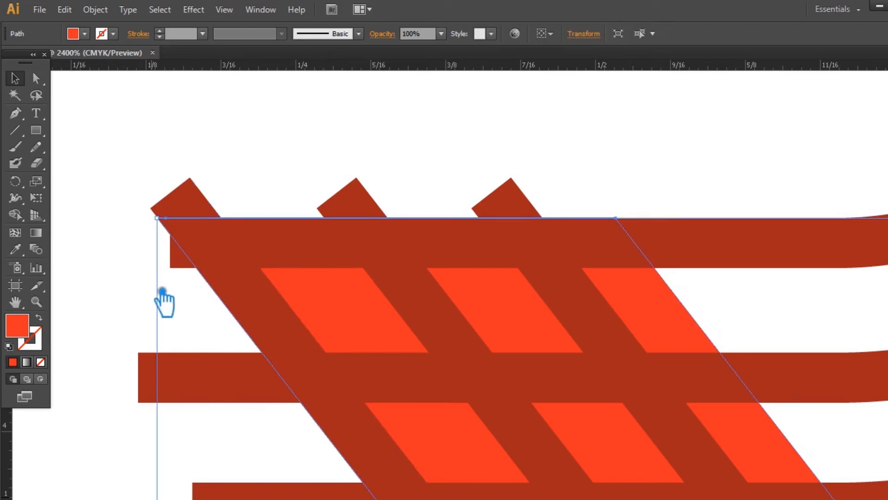
Paste a copy of the red leg shape in front and reflect it so it slants the opposite way.
key(ctrl+minus)
key(ctrl+minus)
key(ctrl+minus)
key(ctrl+minus)
key(ctrl+minus)
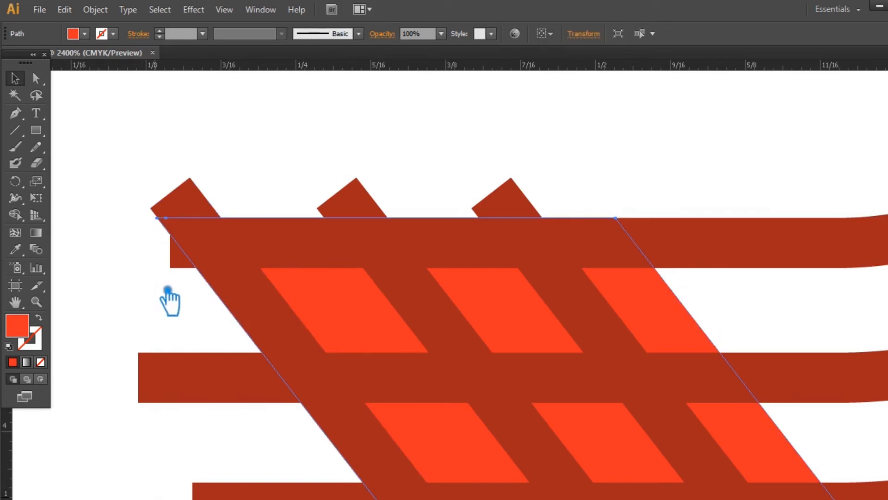
key(ctrl+minus)
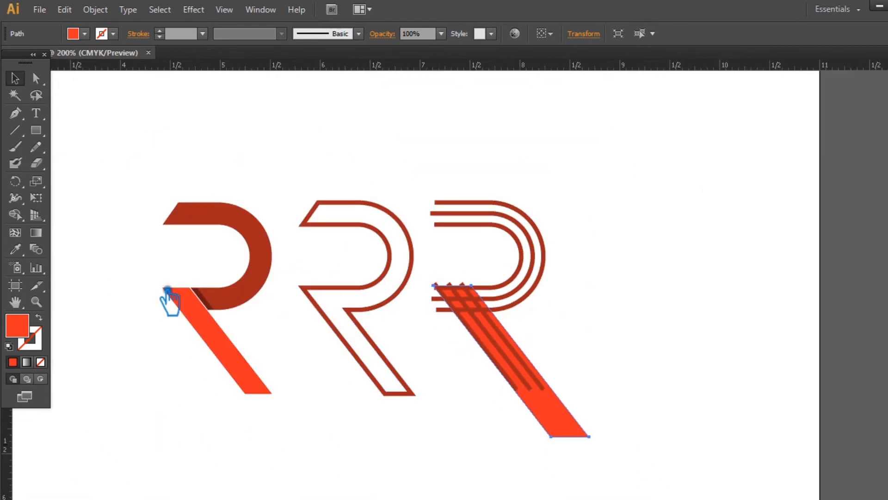
key(ctrl+plus)
key(ctrl+plus)
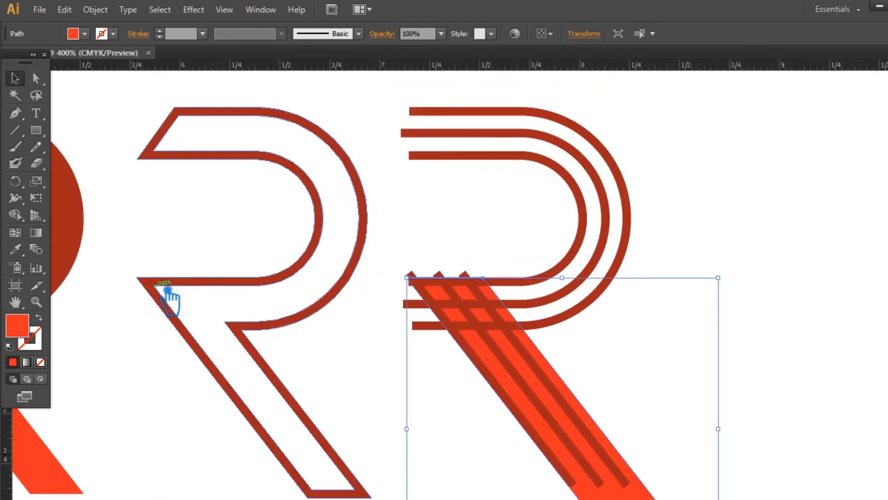
drag(708, 192, 657, 227)
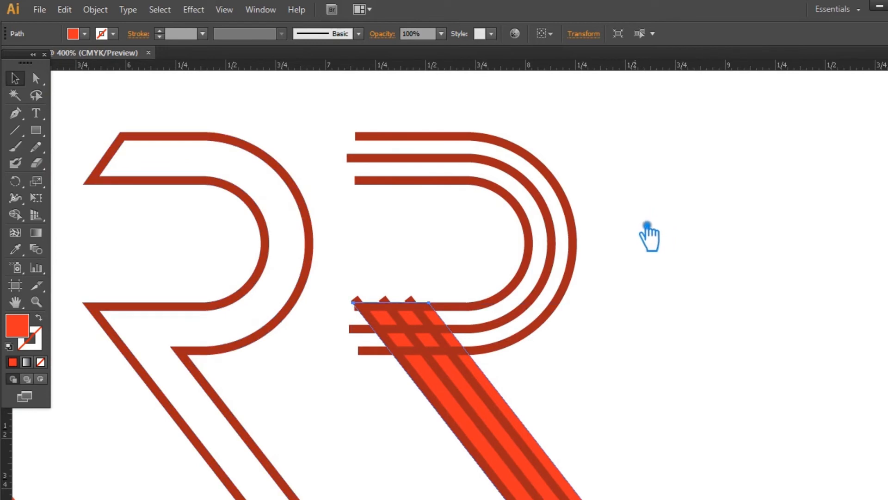
right_click(508, 406)
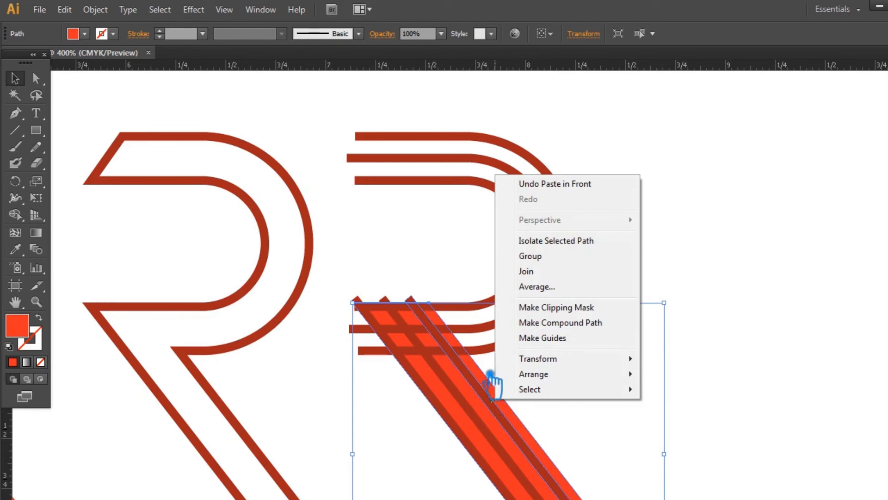
right_click(490, 376)
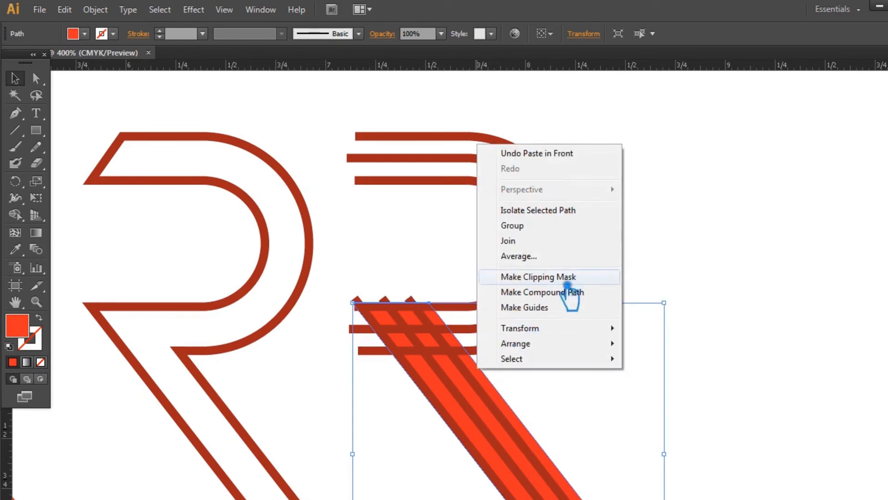
mouse_move(542, 329)
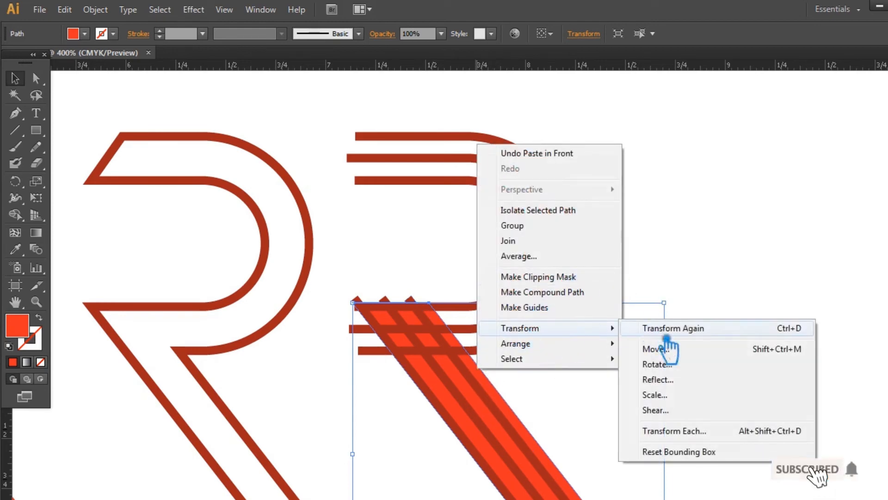
click(666, 380)
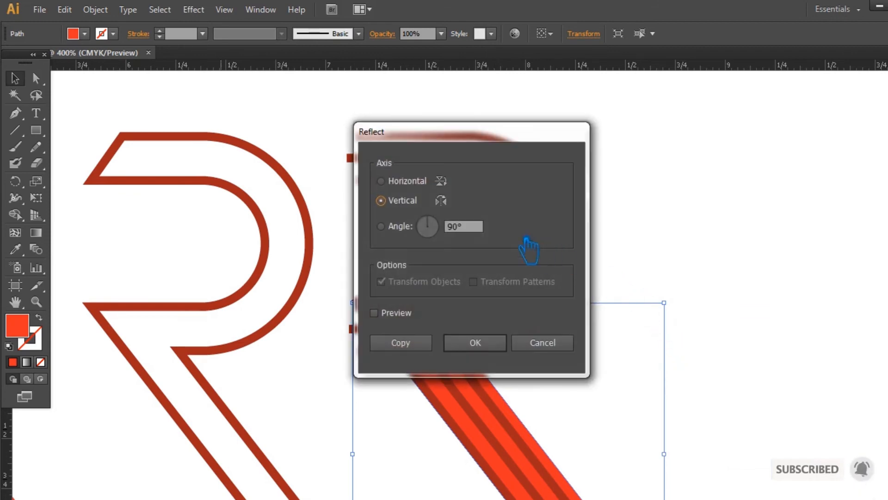
click(504, 348)
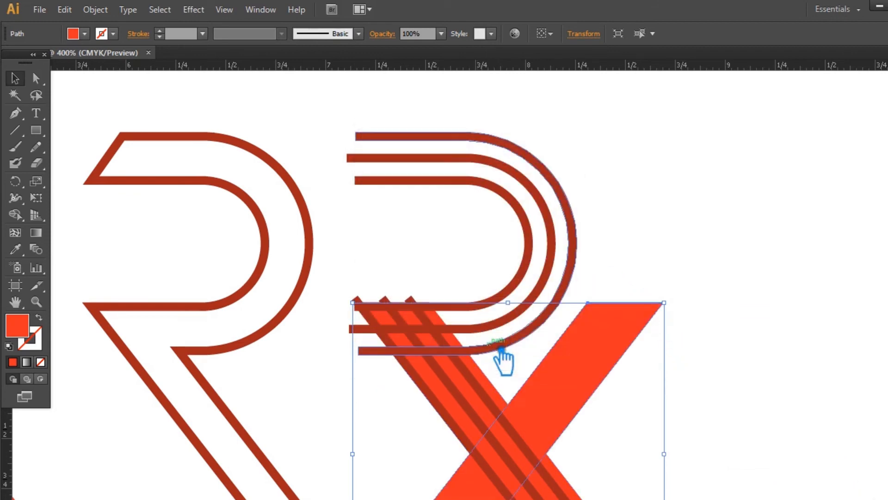
Move the reflected copy up until its lower-left corner meets the left end of the inner bowl line's upper arm.
click(728, 323)
drag(600, 379, 552, 245)
drag(462, 274, 467, 109)
drag(480, 189, 525, 283)
drag(428, 234, 418, 299)
Reflect the raised red copy again so it slants down to the right like the leg.
right_click(454, 231)
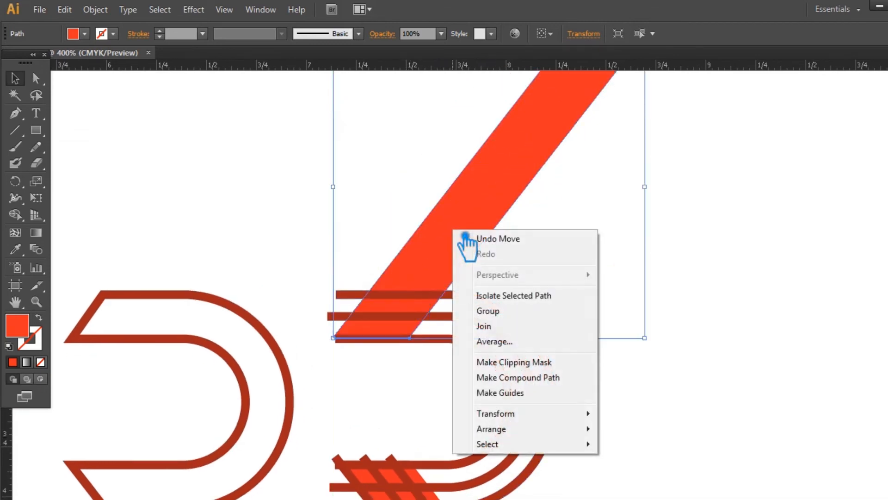
mouse_move(531, 419)
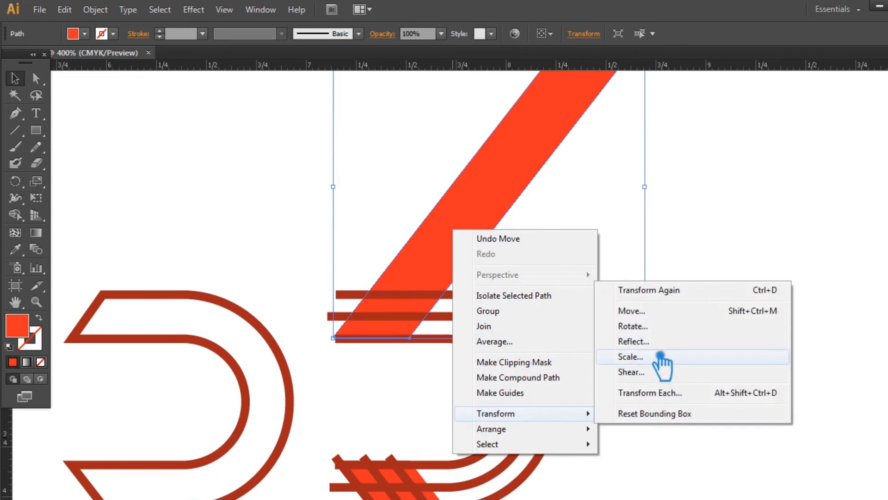
click(660, 344)
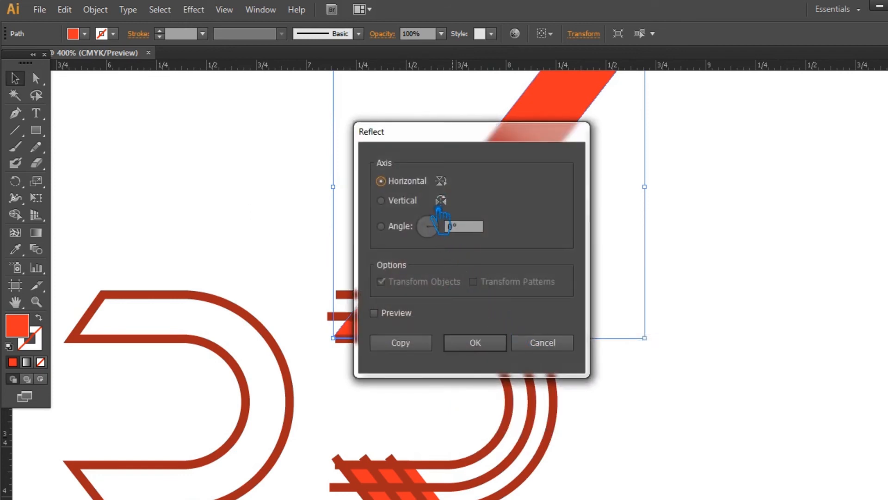
click(501, 343)
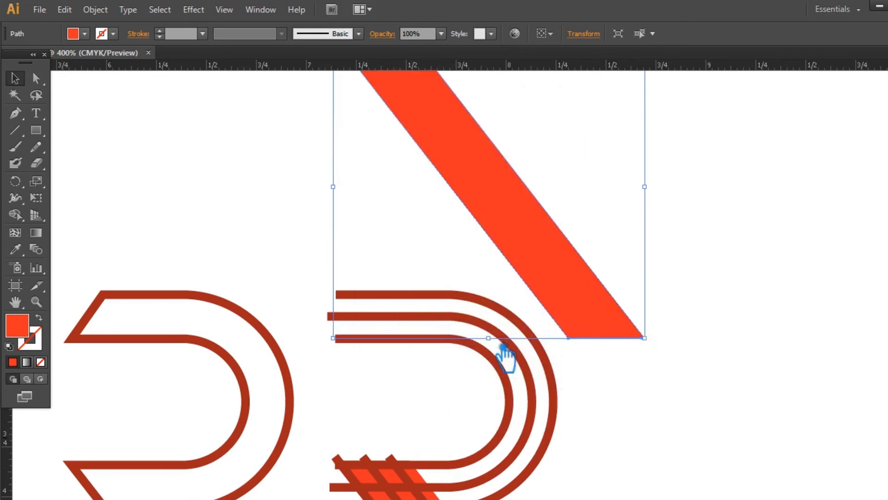
click(701, 357)
mouse_move(674, 347)
mouse_down()
mouse_move(698, 357)
mouse_move(716, 417)
mouse_move(715, 392)
mouse_move(881, 312)
mouse_move(780, 329)
mouse_up()
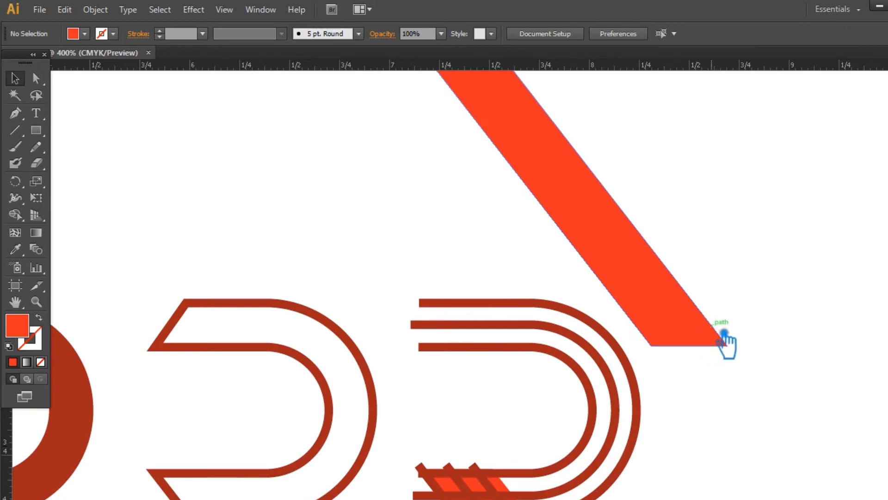
Move the red copy so its upper-left corner meets the left end of the outer bowl line's upper arm.
drag(623, 259, 534, 358)
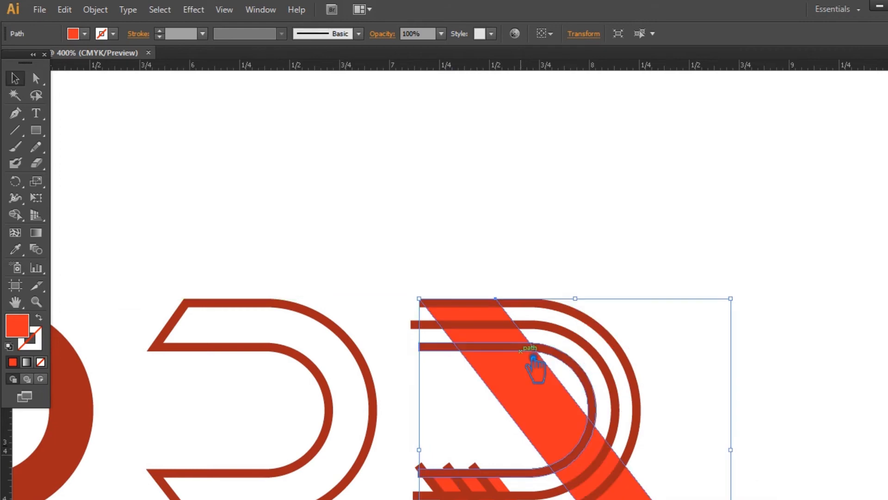
click(564, 252)
key(ctrl+equal)
key(ctrl+equal)
key(ctrl+equal)
key(ctrl+equal)
key(ctrl+equal)
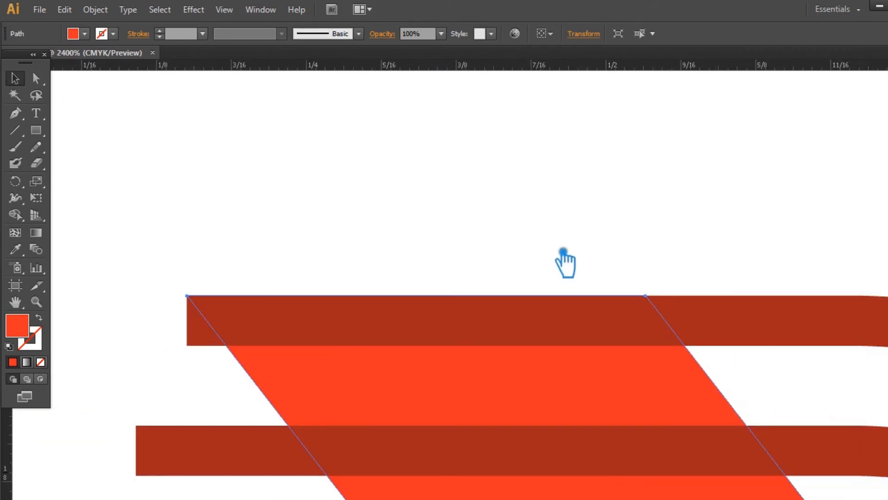
click(490, 192)
key(ctrl+minus)
key(ctrl+minus)
key(ctrl+minus)
key(ctrl+minus)
key(ctrl+minus)
key(ctrl+minus)
key(ctrl+minus)
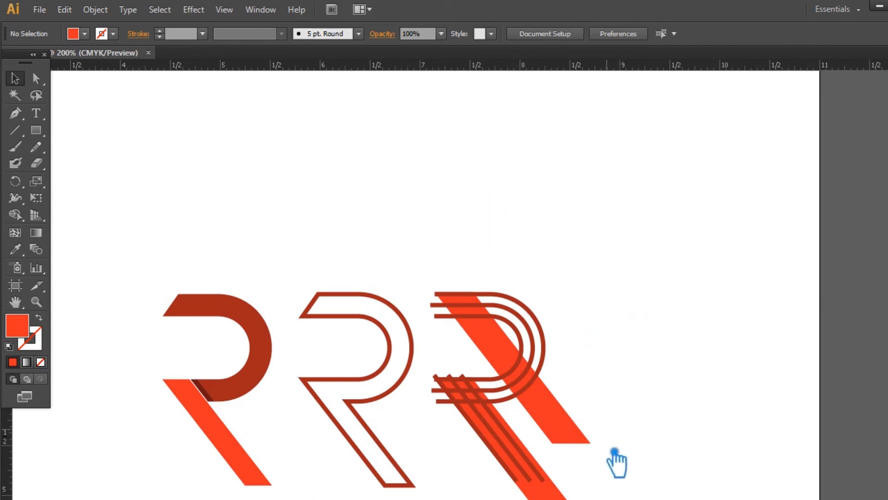
Divide the three-line R and both slanted red shapes along their overlaps with Pathfinder, and ungroup the resulting pieces.
drag(602, 466, 428, 223)
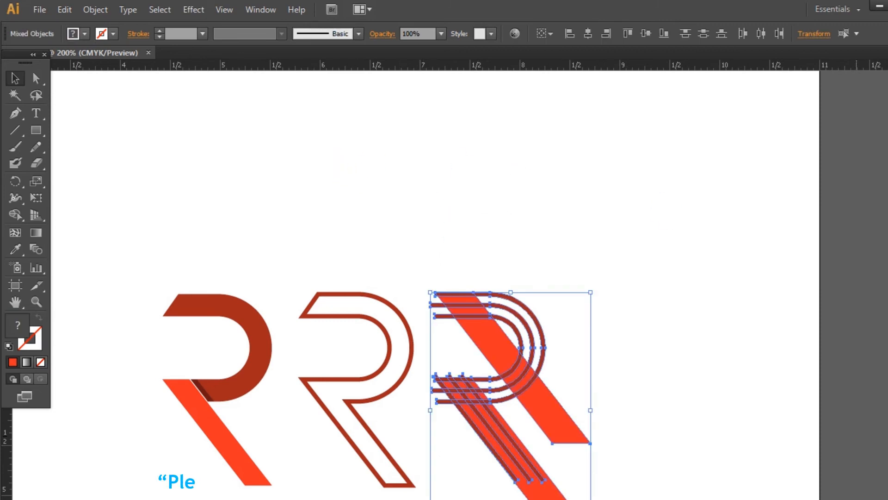
key(shift+ctrl+F9)
click(795, 405)
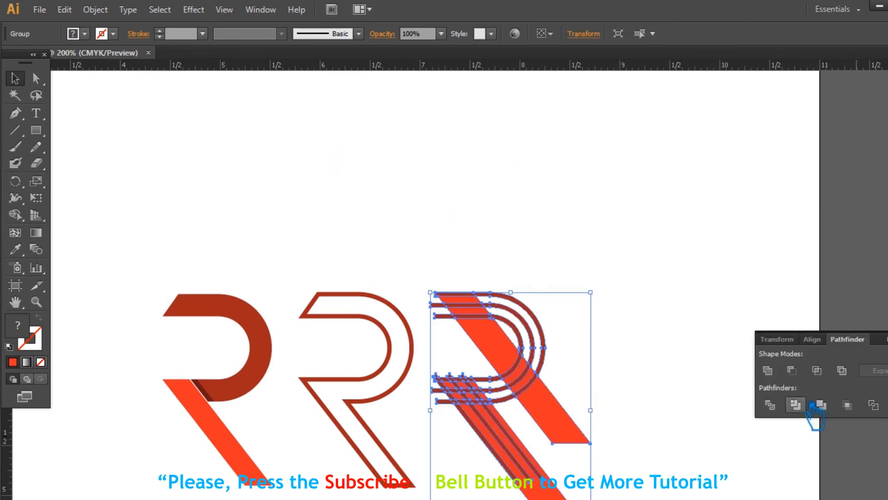
click(887, 332)
click(766, 368)
drag(737, 395, 667, 304)
click(507, 333)
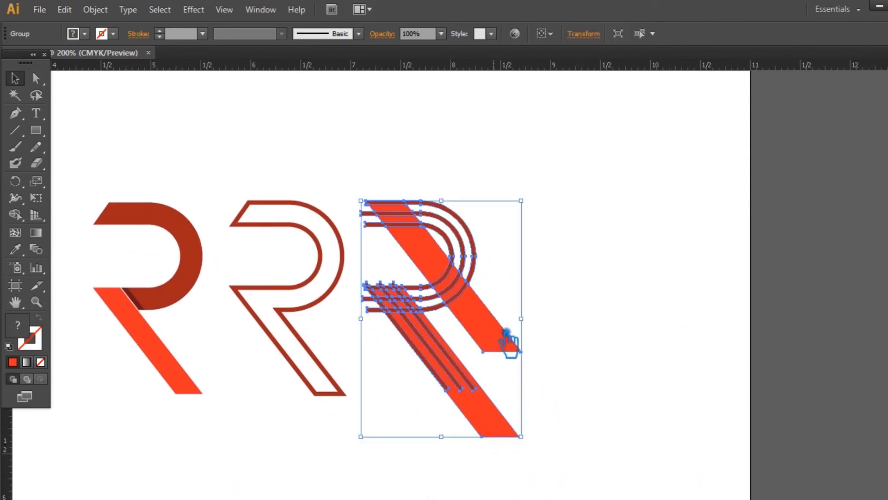
right_click(509, 335)
click(549, 408)
click(571, 352)
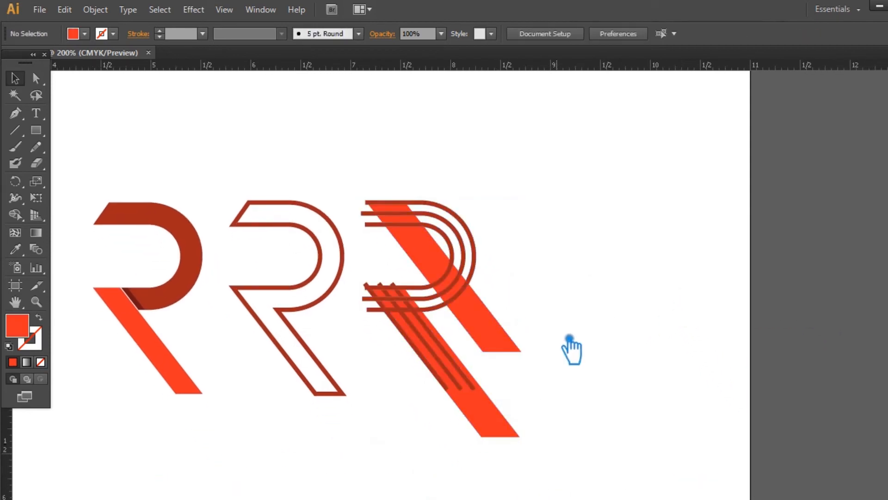
Delete the upper red shape's pieces inside the bowl, between the bowl lines and beyond the outer line.
key(ctrl+plus)
key(ctrl+plus)
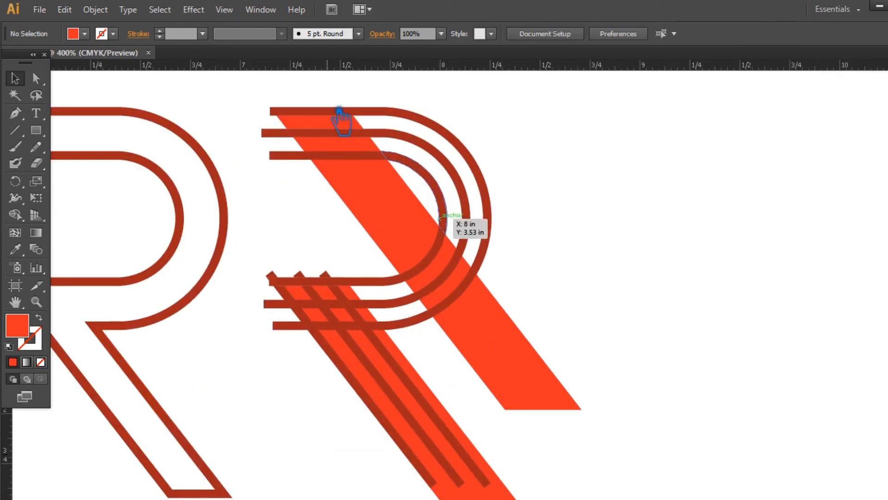
click(375, 182)
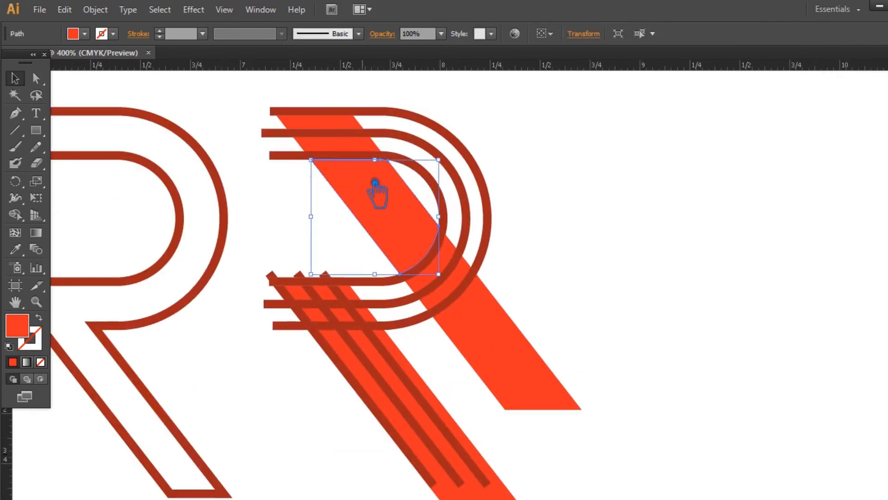
key(Delete)
click(457, 262)
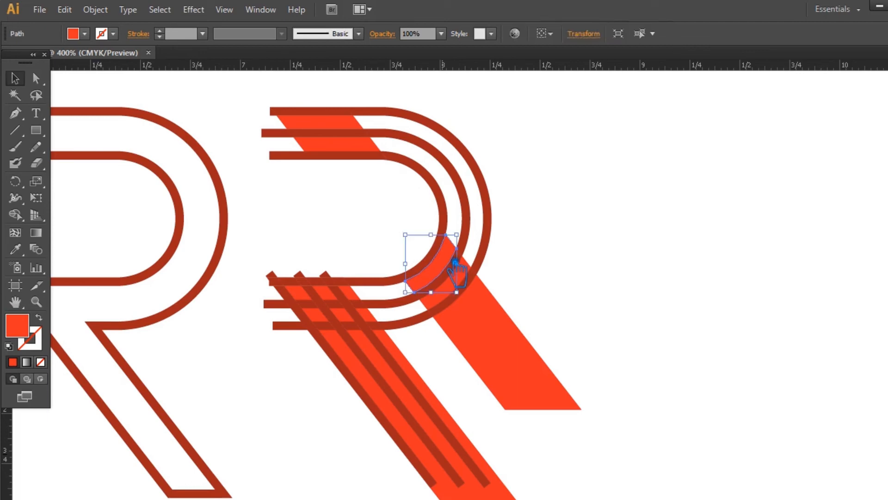
key(Delete)
click(506, 363)
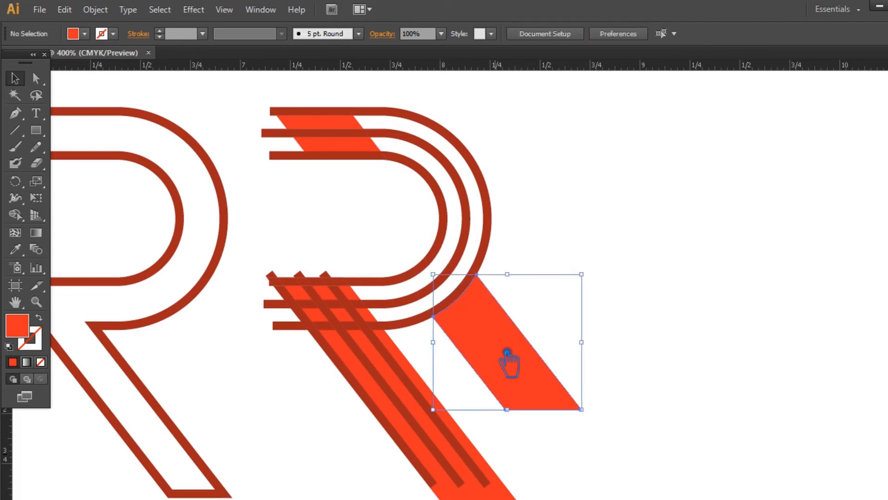
key(Delete)
key(Delete)
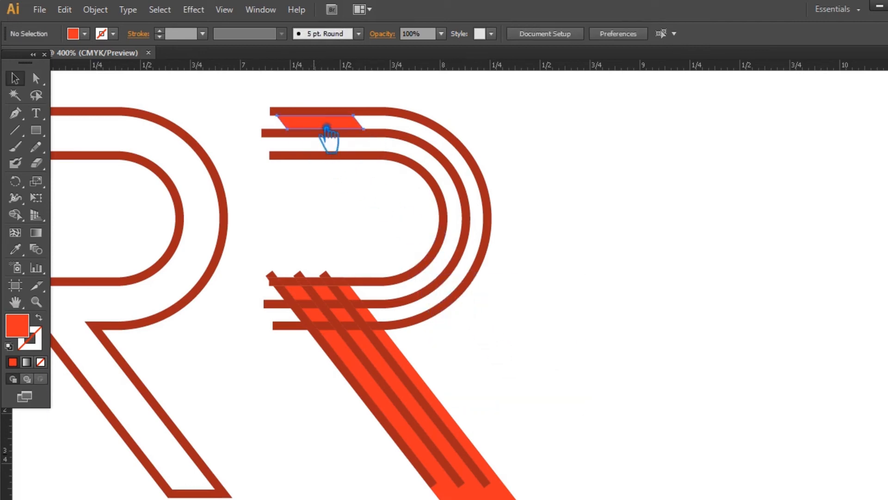
click(336, 126)
key(Delete)
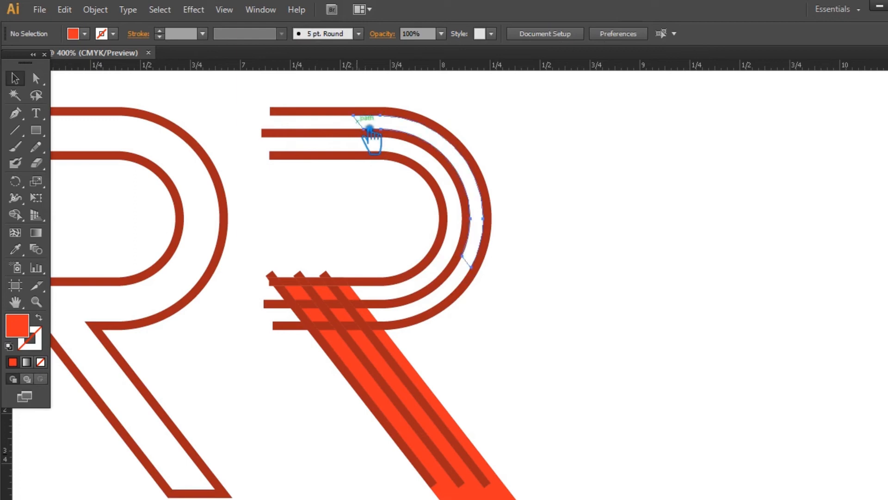
Delete the unfilled pieces enclosed between the bowl lines around the right-hand curve.
click(371, 132)
key(Delete)
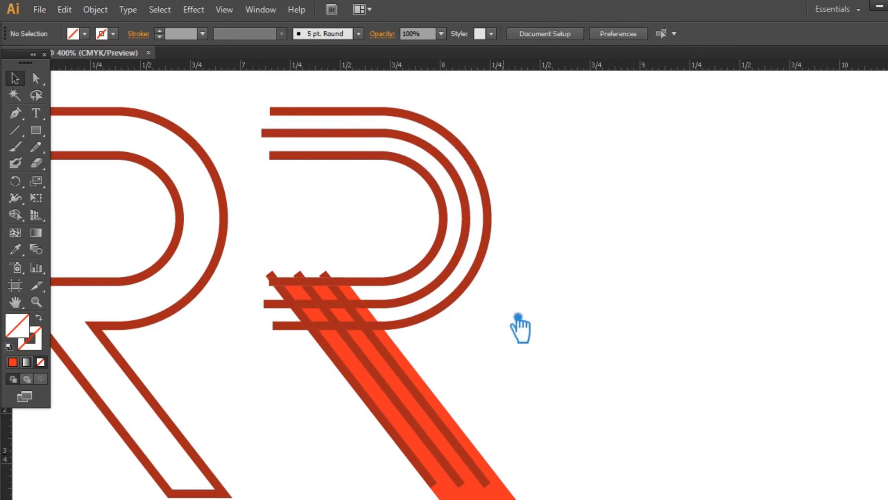
click(433, 212)
key(Delete)
drag(550, 274, 273, 123)
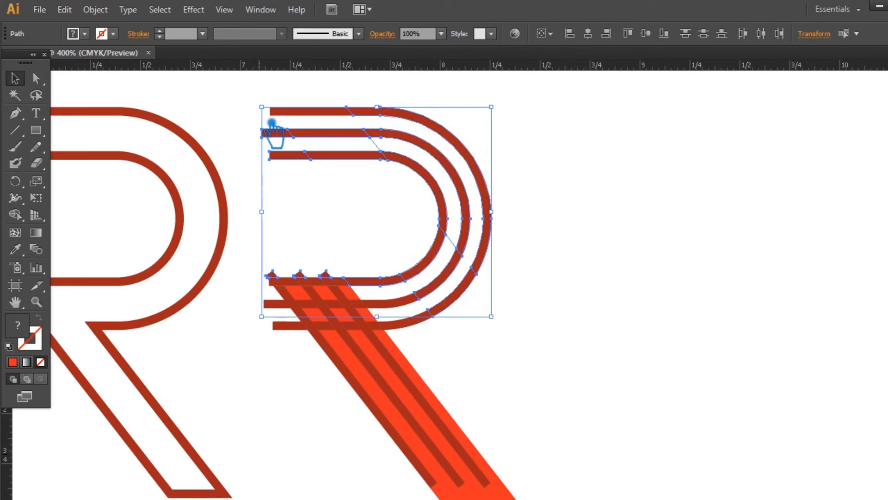
click(511, 241)
click(463, 248)
key(Delete)
Check the bowl line pieces for leftover unfilled shapes and delete those between the lines at the bowl's lower curve.
drag(520, 251, 263, 106)
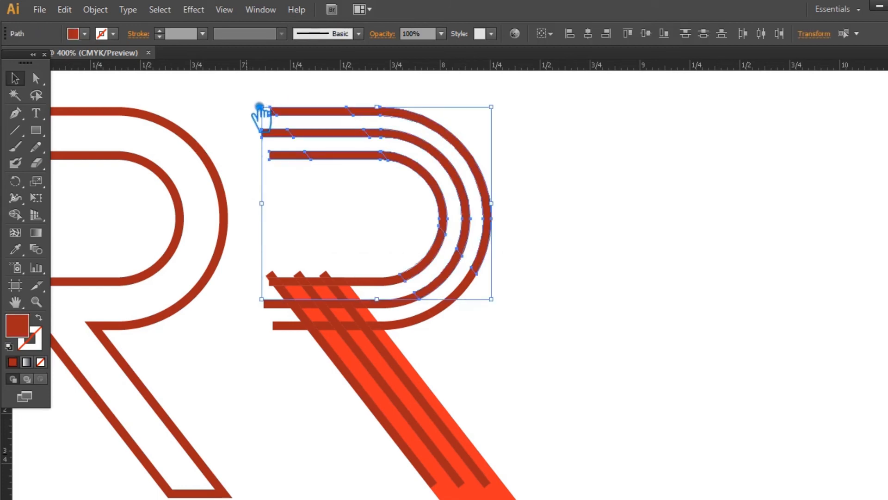
click(570, 271)
drag(504, 314, 391, 141)
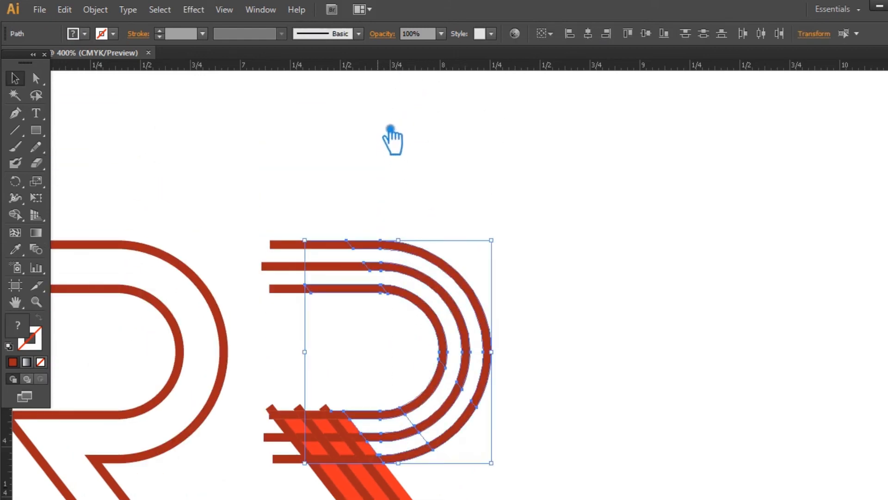
click(615, 287)
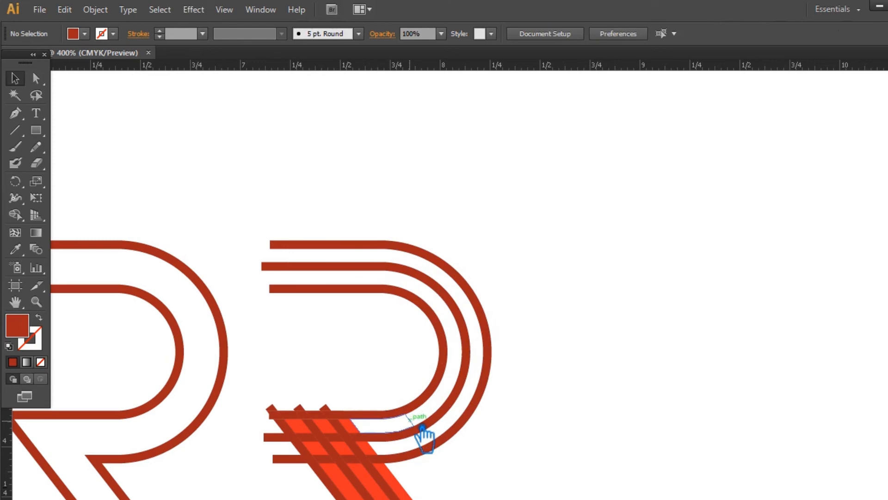
key(slash)
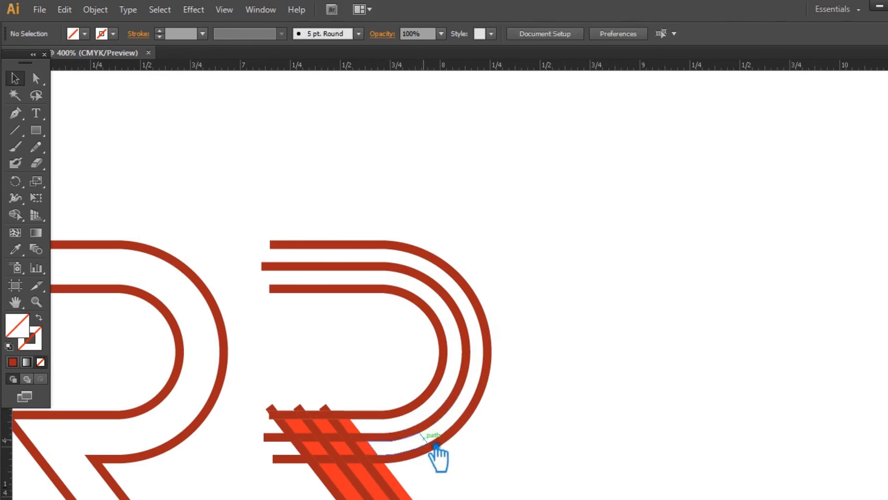
Try to unite the three bowl lines' pieces, including the upper arm ends, with Pathfinder.
drag(532, 426, 377, 117)
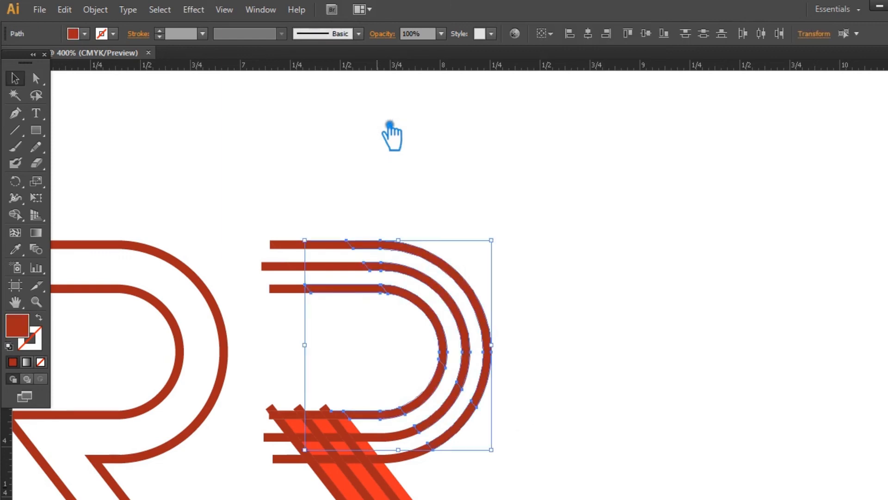
shift+click(422, 464)
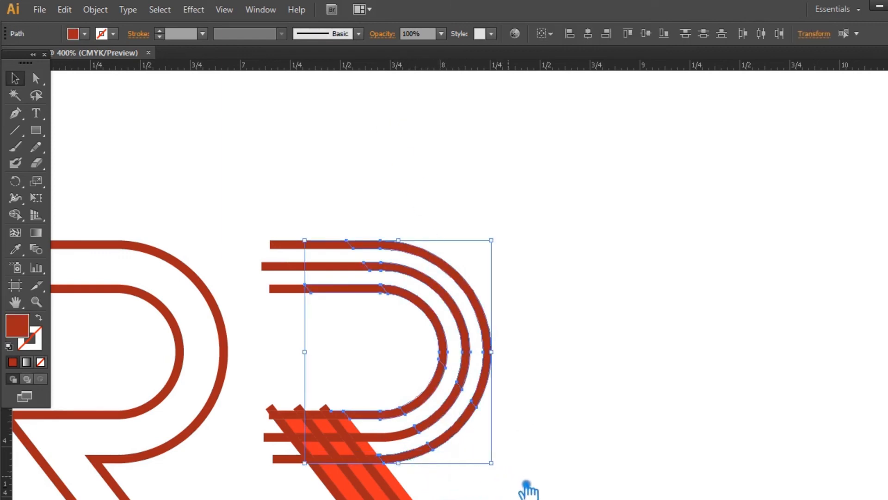
scroll(726, 350, down, 2)
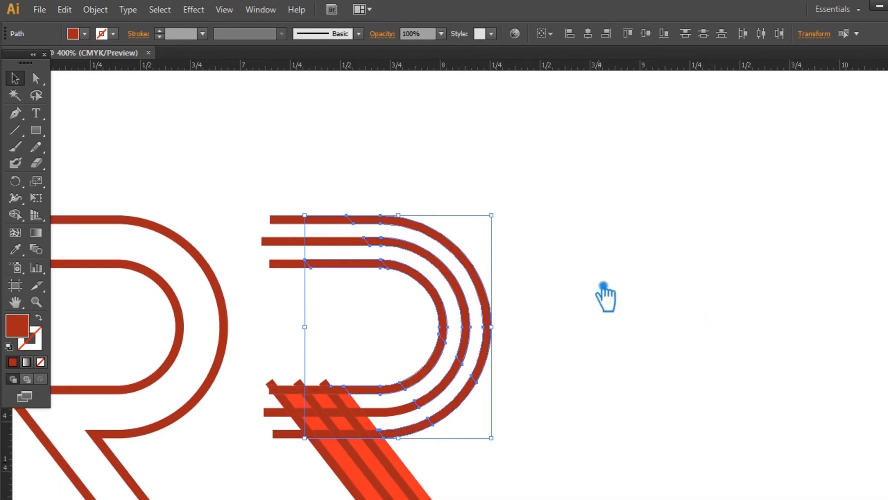
drag(244, 175, 301, 303)
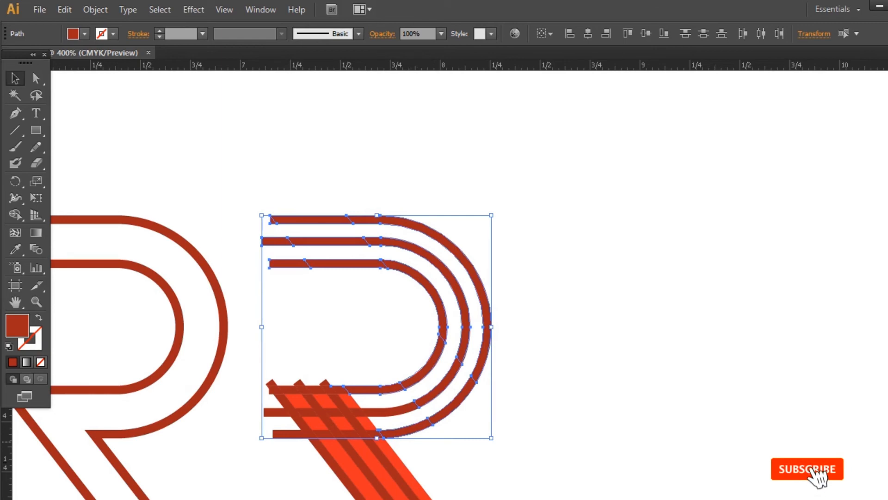
key(ctrl+shift+F9)
click(768, 370)
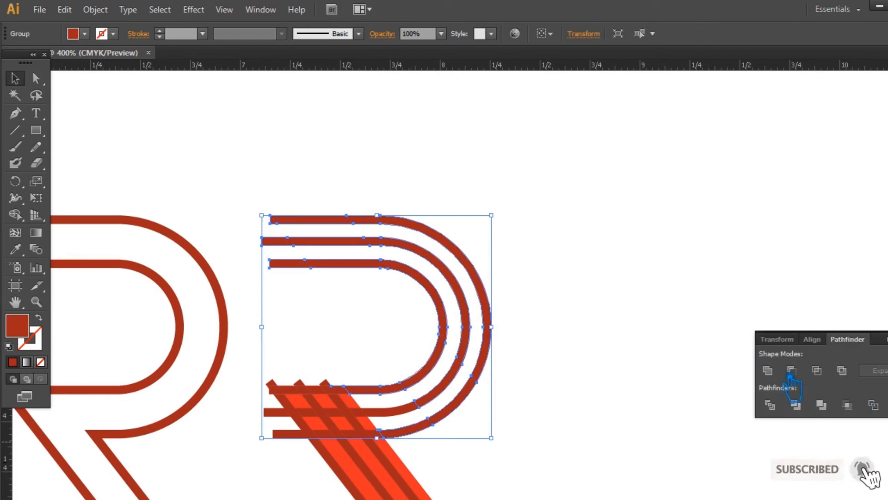
key(ctrl+shift+F9)
click(674, 446)
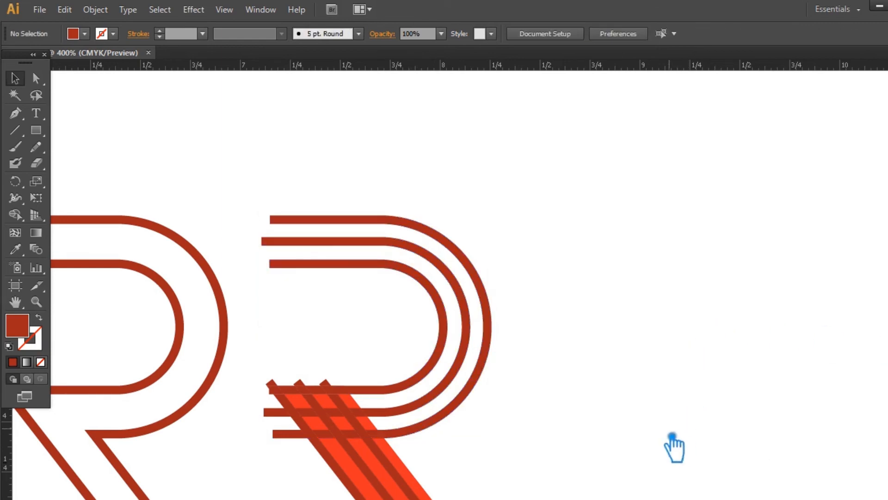
Try deleting the leg-line tips above the bowl's lower arm and the first red piece beside the third leg line.
scroll(652, 366, down, 5)
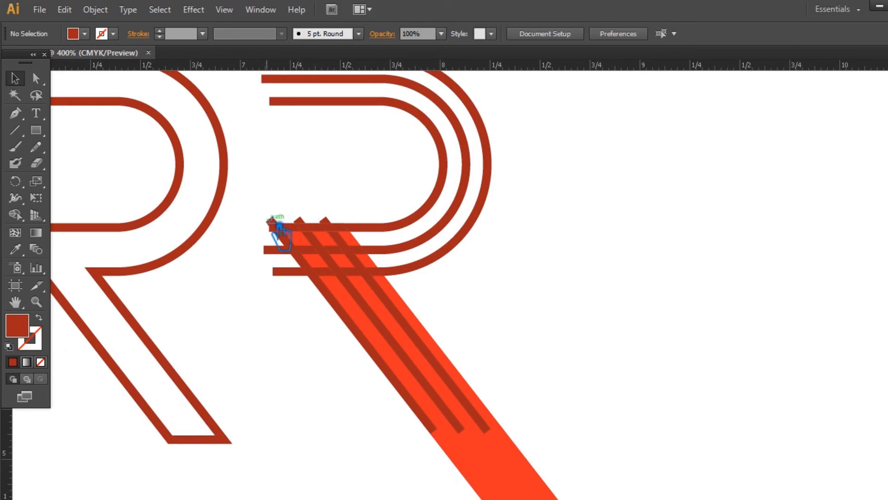
click(276, 223)
key(Delete)
click(350, 238)
key(Delete)
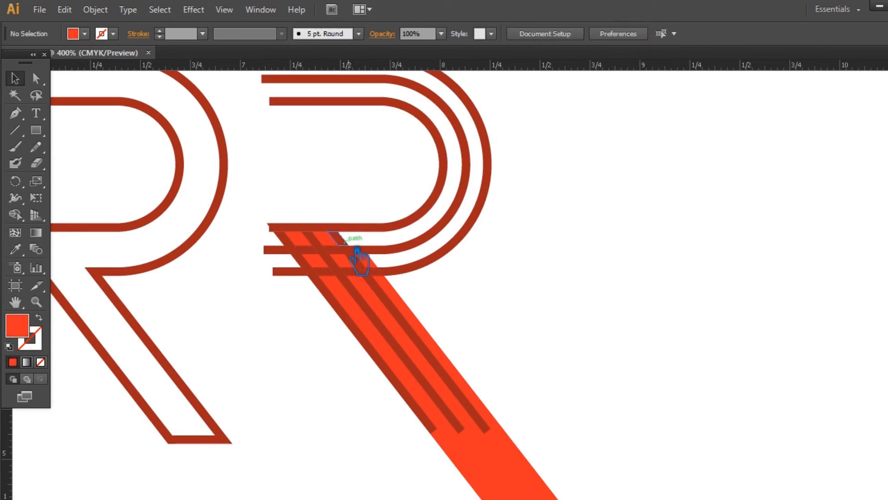
click(329, 246)
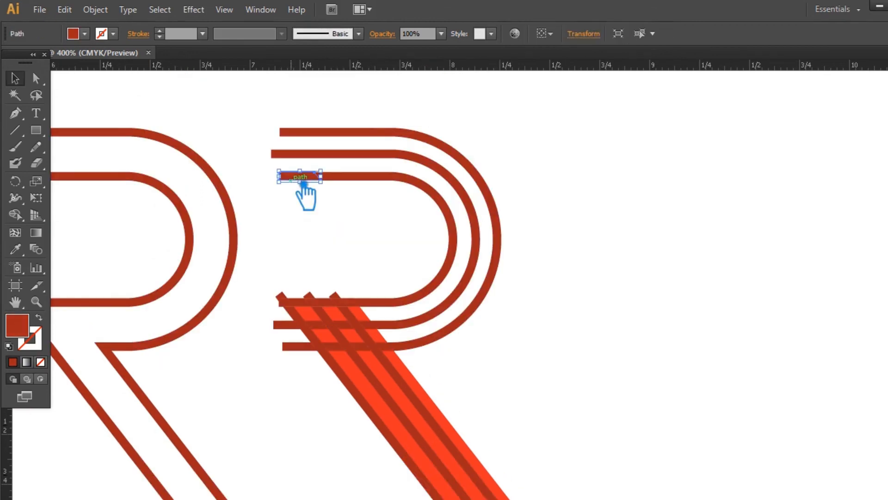
Delete the end pieces of the three upper bowl arms so they finish along the slanted cut.
key(Delete)
click(292, 154)
key(Delete)
click(283, 132)
key(Delete)
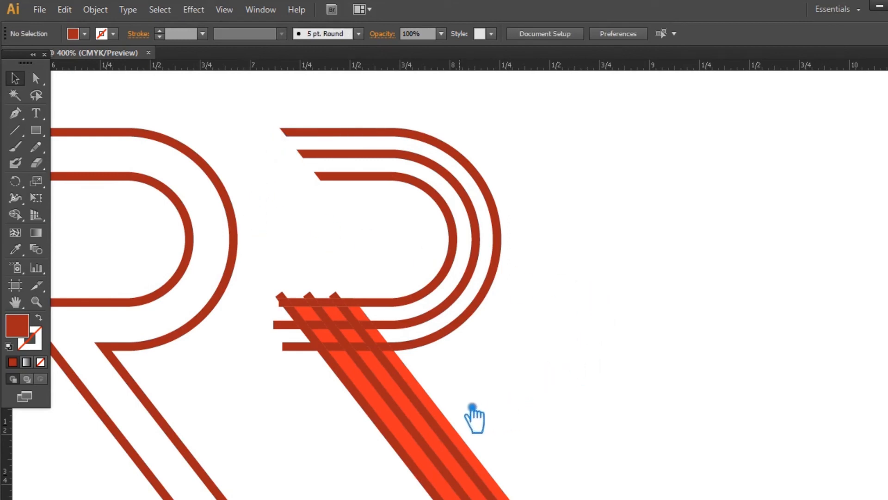
Delete the lower red shape's pieces below the bowl and between the crossing lines, along with the leg-line tips above the bowl's lower arm.
click(440, 402)
key(Delete)
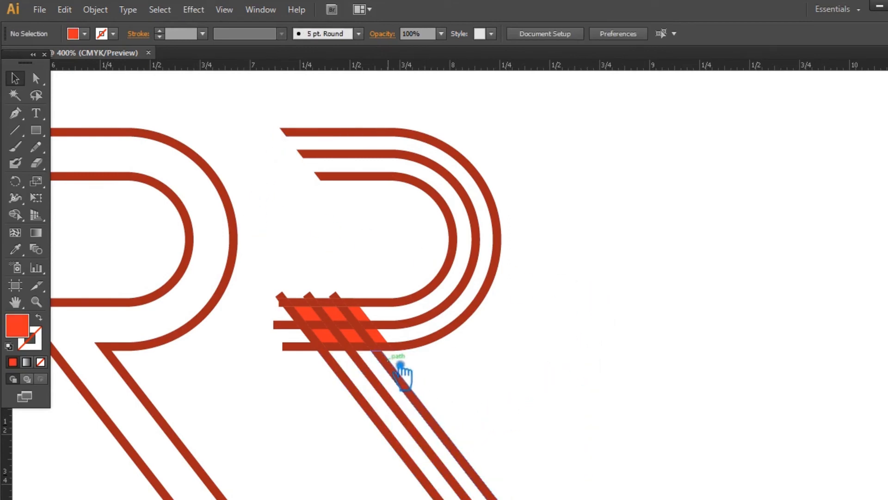
click(287, 301)
drag(291, 305, 373, 314)
click(370, 317)
key(Delete)
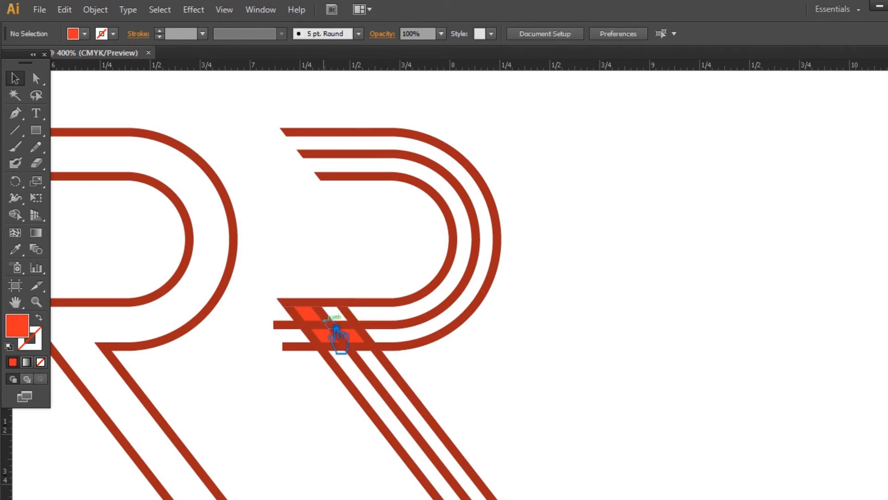
alt+click(363, 347)
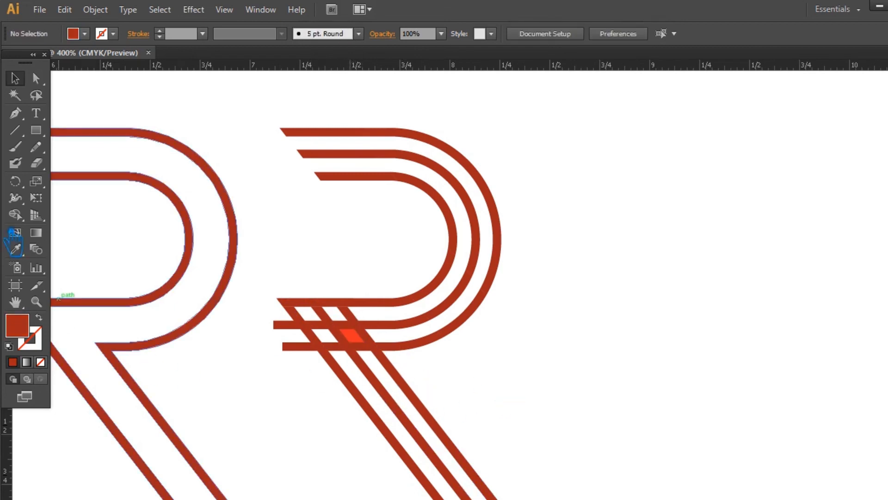
Delete the remaining red piece between the second and third leg lines.
key(z)
drag(348, 352, 411, 391)
key(v)
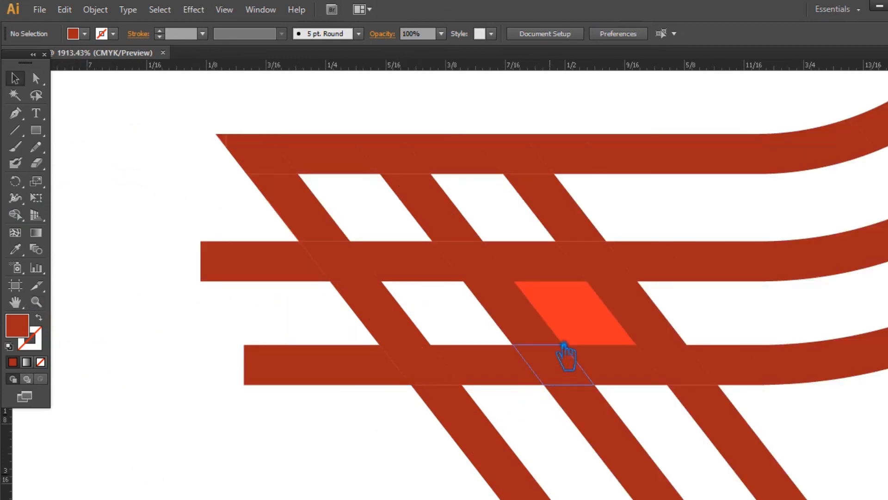
click(561, 326)
key(Delete)
Delete the middle and outer lower arm segments that bridge the gaps between the three leg lines.
click(527, 262)
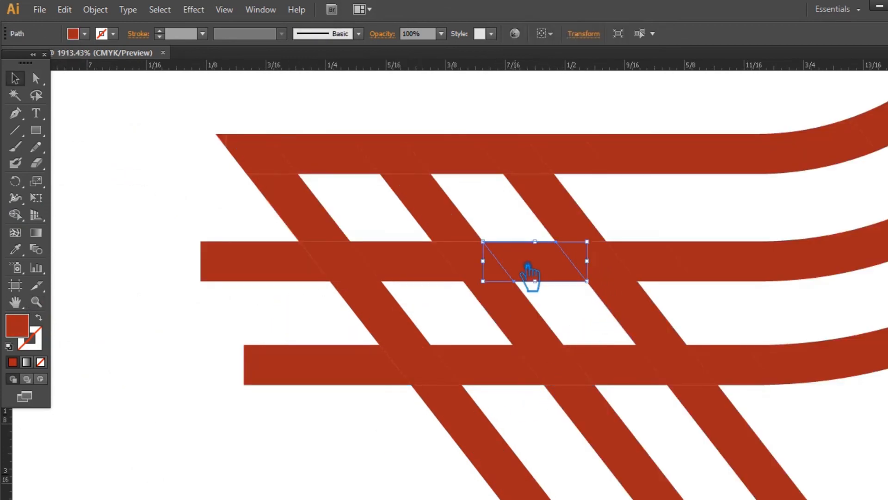
key(Delete)
click(452, 274)
key(Delete)
click(509, 365)
key(Delete)
click(622, 376)
key(Delete)
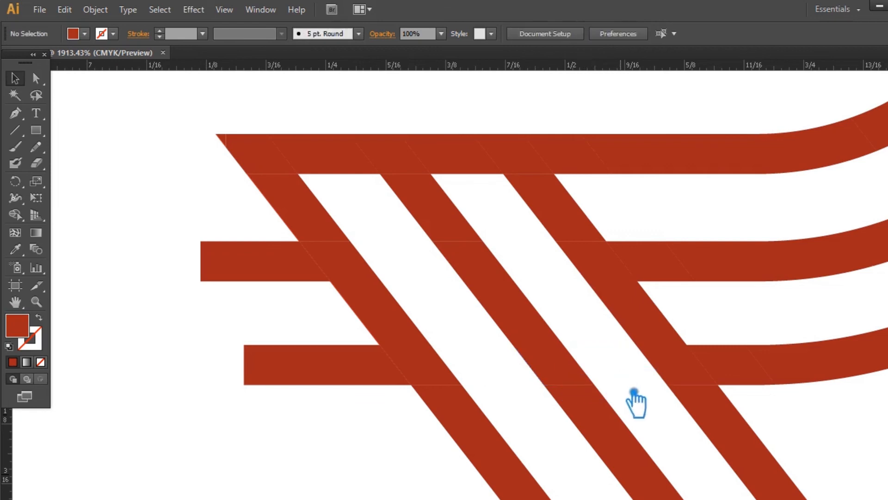
Delete the two lower arm ends that protrude beyond the first leg line of the three-line R.
click(291, 376)
key(Delete)
click(235, 276)
key(Delete)
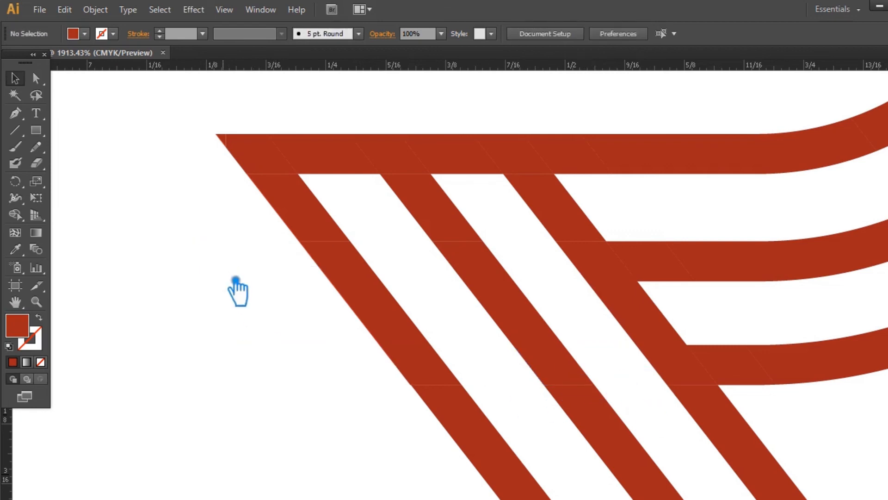
Place a copy of the two-tone R's bright red leg over the three leg lines of the three-line R.
key(ctrl+minus)
key(ctrl+minus)
key(ctrl+minus)
key(ctrl+minus)
key(ctrl+minus)
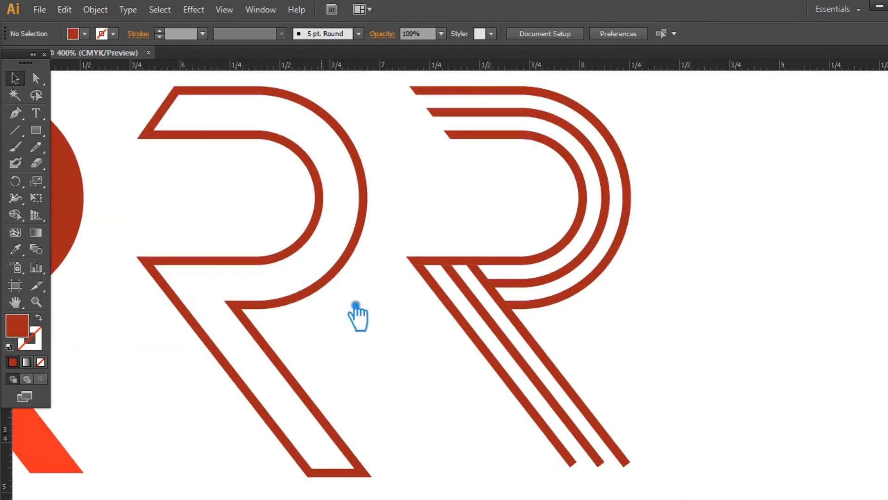
drag(769, 288, 676, 294)
drag(596, 470, 848, 347)
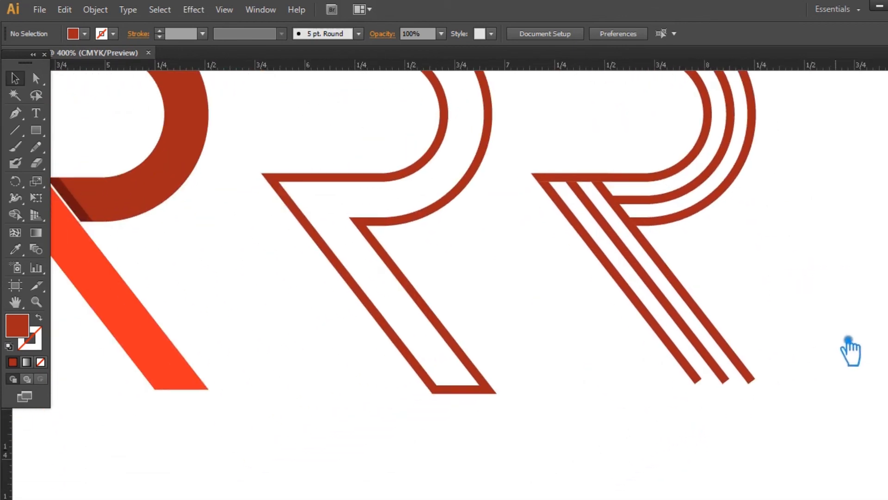
click(189, 366)
drag(165, 371, 662, 384)
drag(498, 403, 442, 445)
click(805, 390)
drag(729, 416, 724, 373)
drag(805, 426, 508, 418)
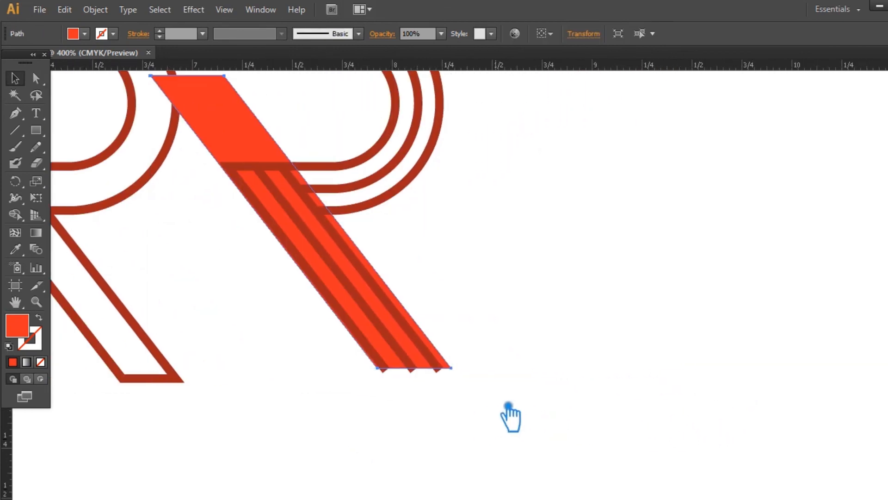
Adjust the copied leg shape so it covers all three leg lines and its flat lower edge crosses just above their slanted tips.
key(ctrl+plus)
key(ctrl+plus)
key(ctrl+plus)
key(ctrl+plus)
drag(484, 388, 804, 162)
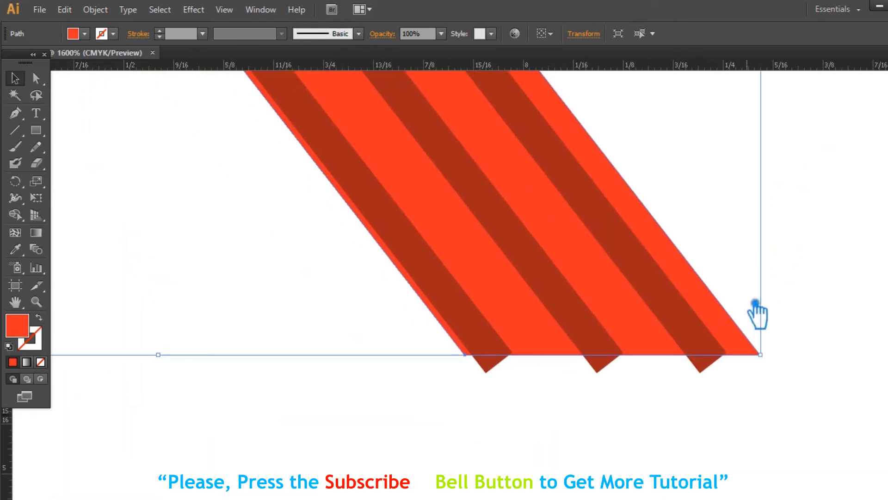
mouse_move(757, 356)
mouse_down()
mouse_move(735, 353)
mouse_move(745, 361)
mouse_move(749, 351)
mouse_up()
drag(764, 396, 589, 363)
key(ctrl+plus)
key(ctrl+plus)
key(ctrl+plus)
drag(620, 296, 509, 186)
click(701, 304)
drag(665, 290, 680, 295)
key(ctrl+minus)
key(ctrl+minus)
key(ctrl+minus)
key(ctrl+minus)
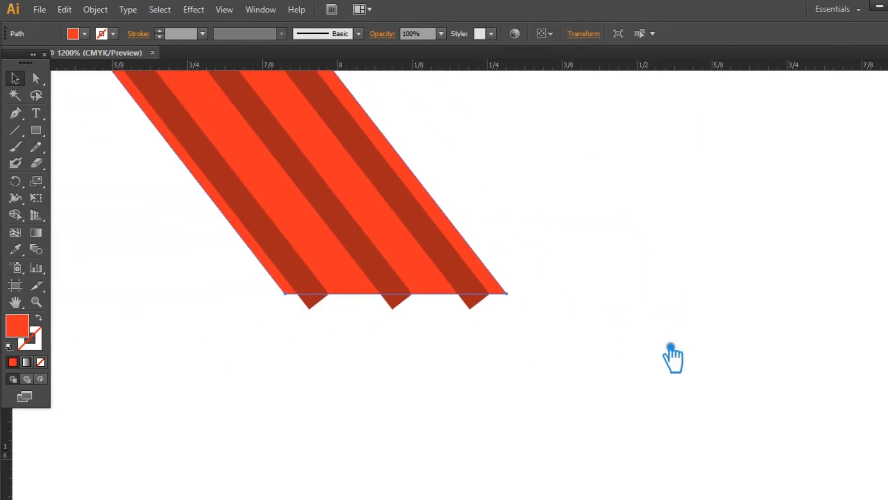
key(ctrl+minus)
key(ctrl+minus)
key(ctrl+minus)
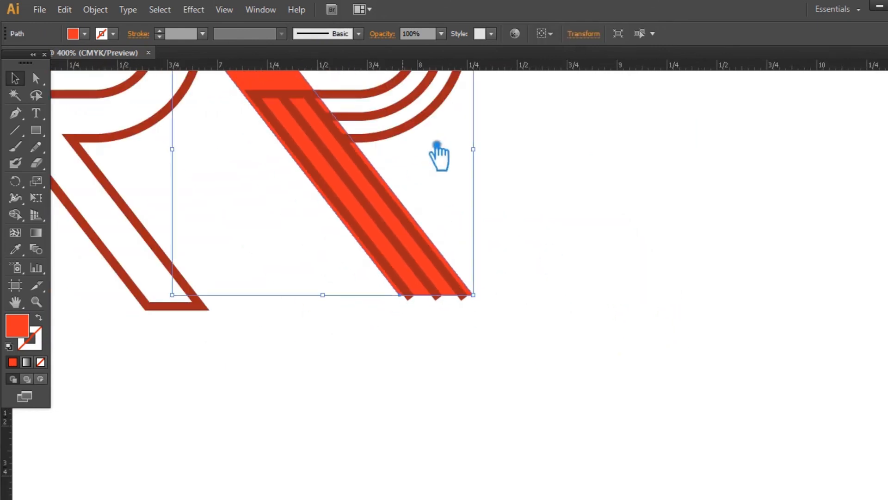
Divide the copied leg shape and the three leg lines with Pathfinder, and ungroup the resulting pieces.
drag(561, 391, 419, 325)
key(shift+ctrl+F9)
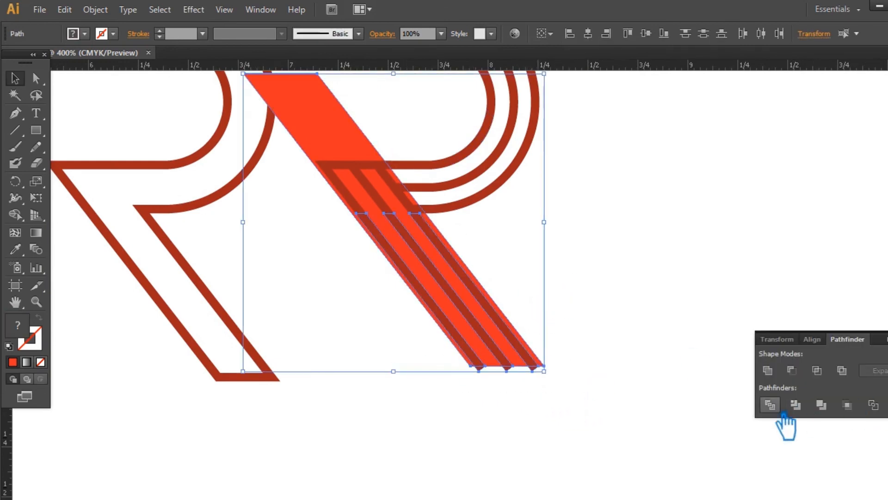
click(778, 406)
key(shift+ctrl+F9)
click(581, 353)
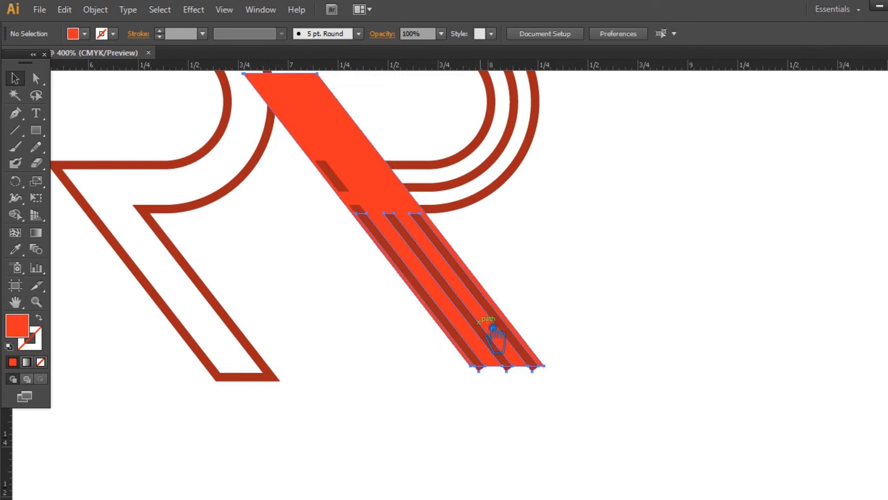
right_click(481, 323)
click(516, 402)
Delete the bright red shape pieces and the leg-line tips below its lower edge, leaving the three legs with flat ends.
click(498, 326)
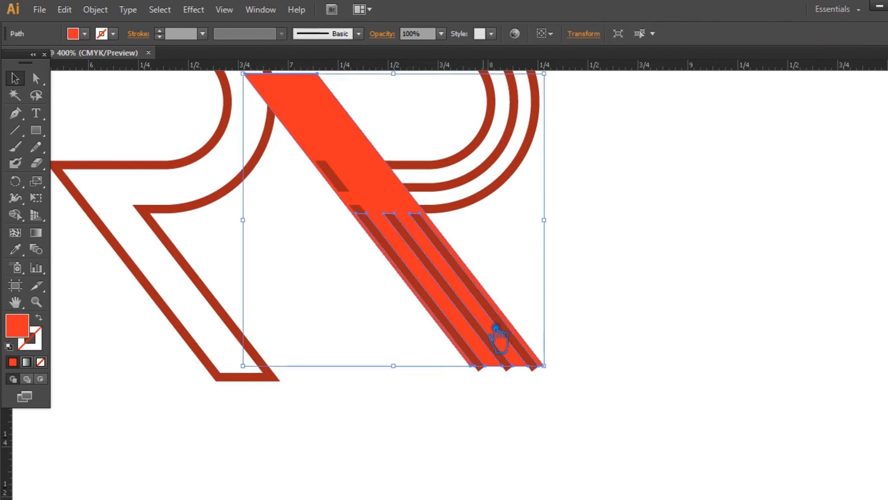
key(Delete)
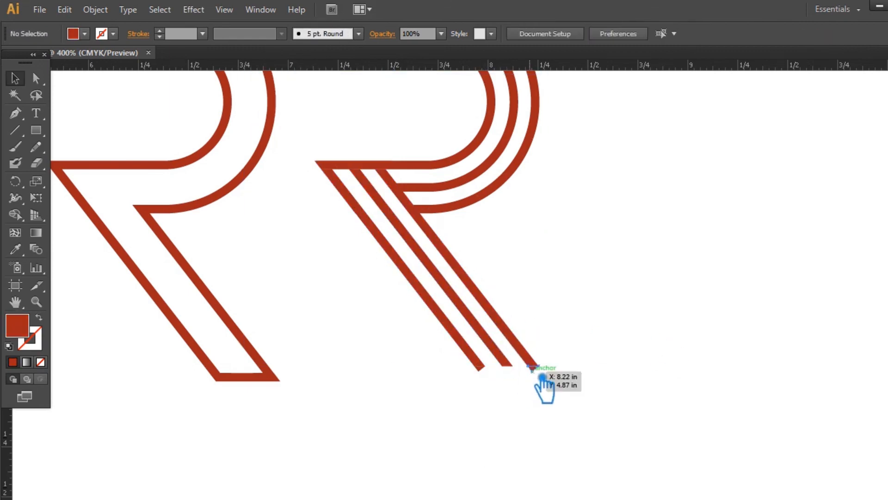
drag(547, 382, 336, 216)
click(709, 283)
click(483, 191)
key(Delete)
Delete the leftover unfilled pieces around the three-line R and select its parts to check for strays.
drag(622, 237, 599, 421)
drag(599, 421, 297, 143)
click(676, 292)
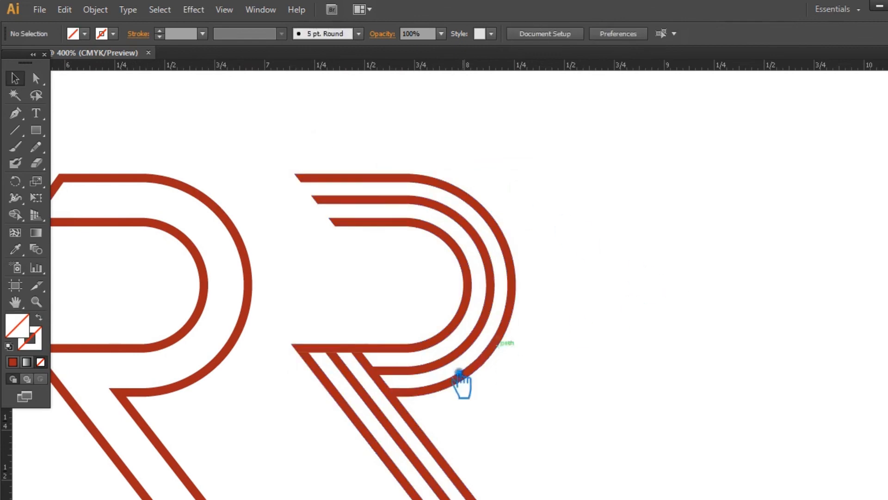
click(393, 366)
key(Delete)
drag(549, 428, 324, 136)
click(627, 299)
drag(614, 462, 296, 138)
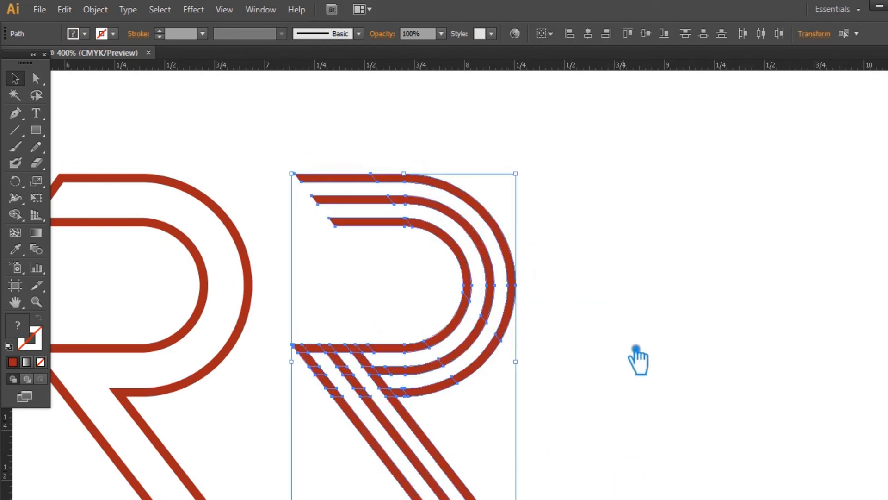
click(637, 352)
click(438, 369)
click(600, 377)
drag(625, 446, 584, 366)
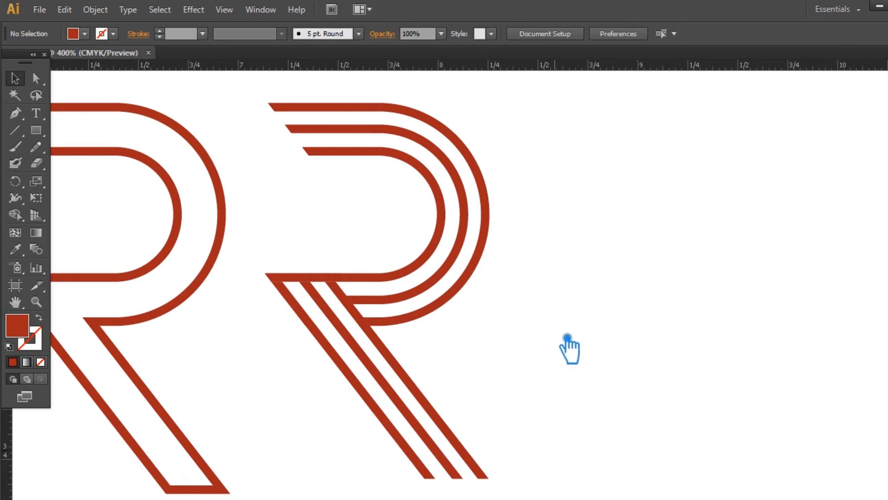
Select the outlined R and open the gradient settings for its fill.
key(ctrl+minus)
drag(573, 288, 609, 287)
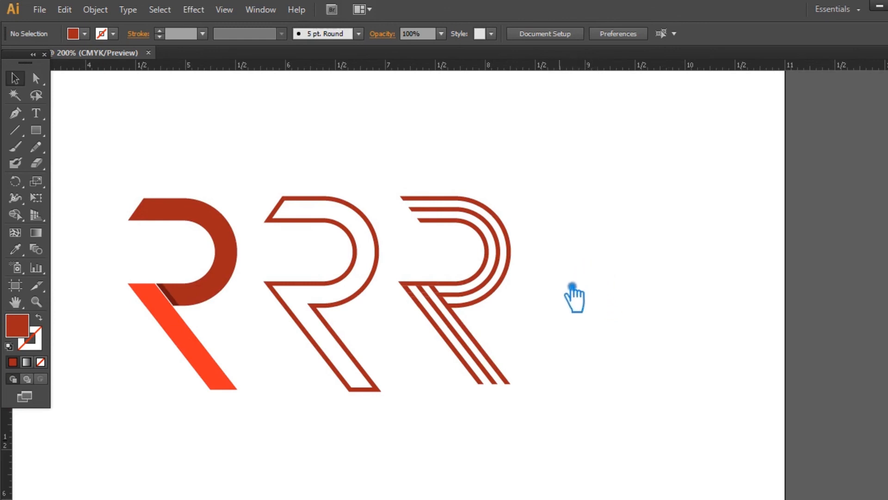
key(ctrl+equal)
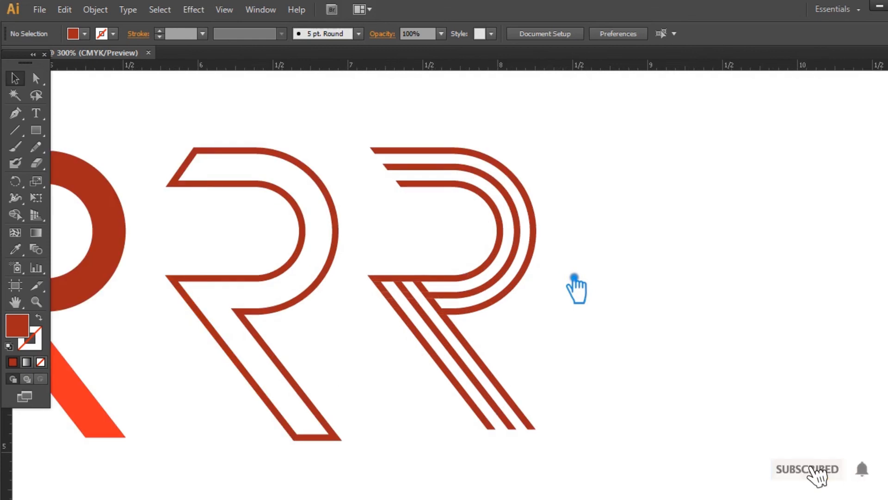
drag(572, 287, 780, 265)
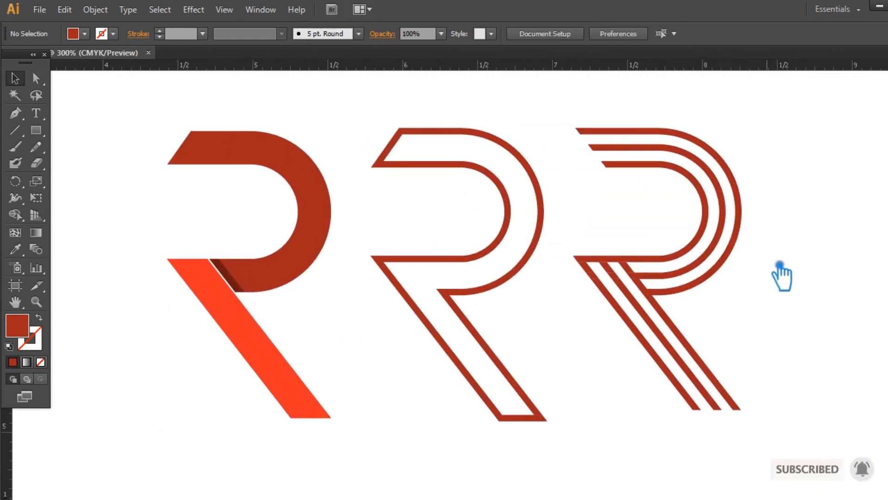
click(36, 232)
ctrl+click(445, 259)
click(448, 275)
key(v)
key(ctrl+F9)
Examine the fill colours of the two-tone R's leg and shadow piece in the Color Picker.
click(249, 337)
double_click(17, 325)
click(771, 244)
double_click(17, 326)
click(227, 275)
double_click(17, 326)
click(644, 118)
click(321, 353)
Draw a column of small rectangular swatches beside the two-tone R, coloured with its dark red, shadow and bright red tones.
drag(98, 180, 123, 200)
drag(121, 197, 121, 233)
key(ctrl+d)
key(ctrl+d)
click(318, 271)
ctrl+click(111, 228)
click(282, 260)
Fill the three-line R with a linear gradient from bright red to the dark shadow red.
click(657, 364)
drag(520, 109, 721, 421)
click(766, 261)
key(F6)
click(754, 284)
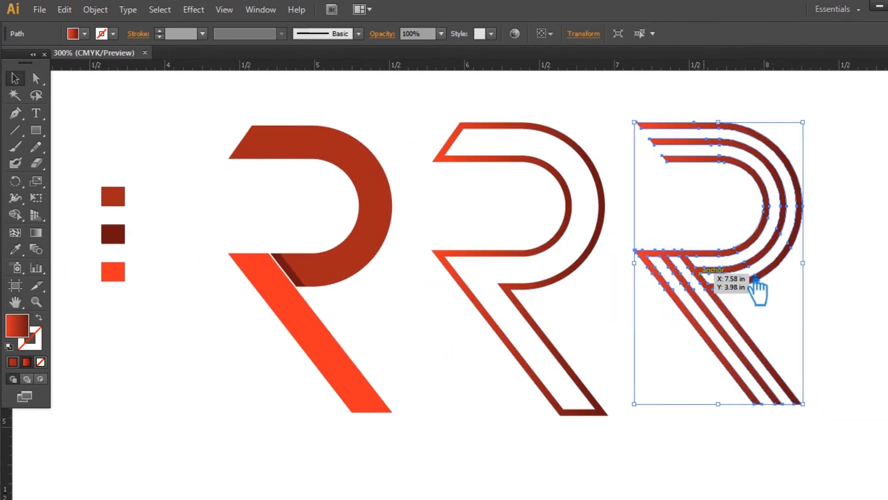
Copy the red gradient onto the two-tone R's bowl and leg with the Eyedropper.
click(505, 287)
key(i)
click(680, 260)
ctrl+click(296, 319)
click(391, 220)
Delete the three colour swatches beside the two-tone R and select the outlined R.
key(v)
drag(83, 171, 148, 293)
key(Delete)
drag(160, 291, 94, 317)
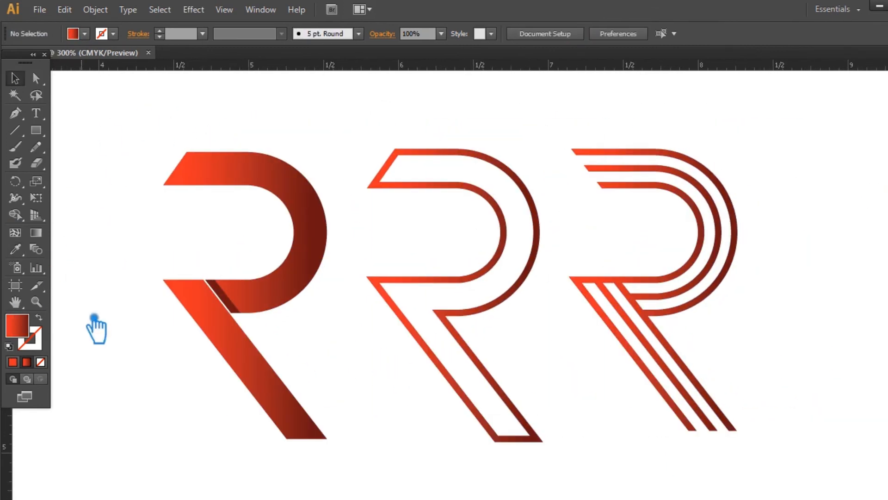
drag(137, 350, 137, 352)
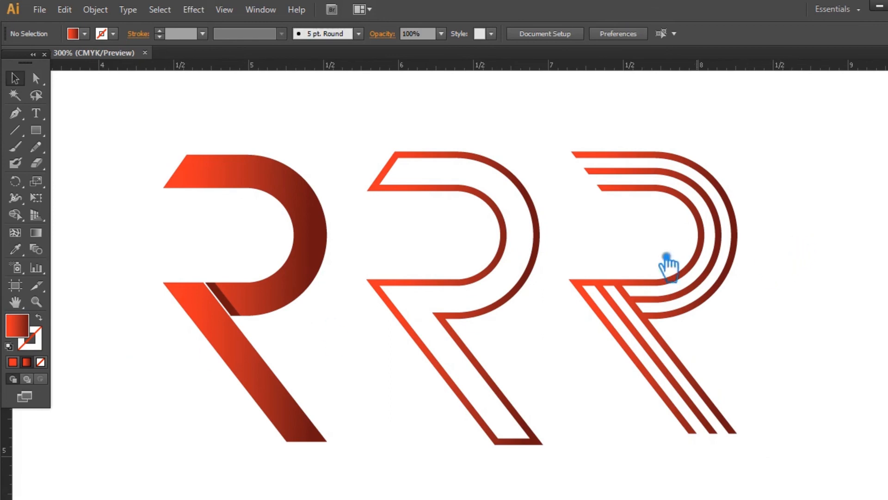
click(548, 266)
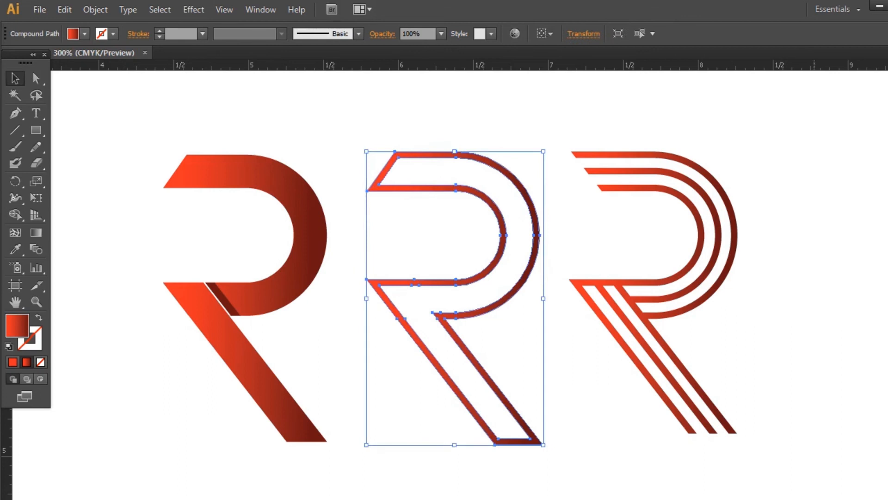